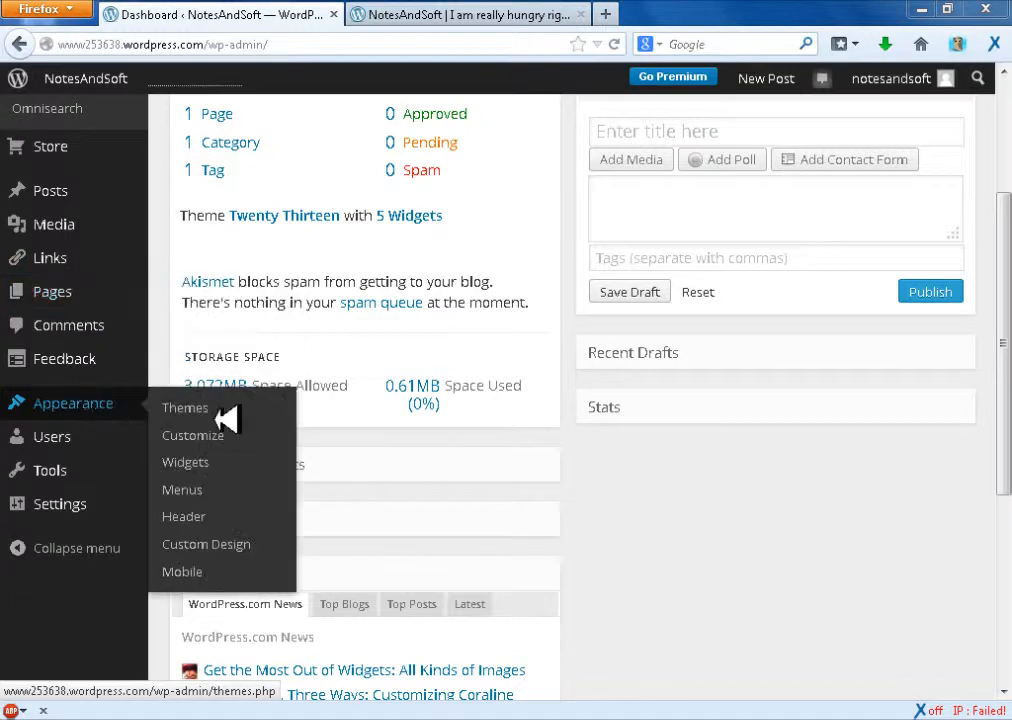
Open the menu editor for the site's appearance and check the navigation bar on the live blog
left_click(183, 490)
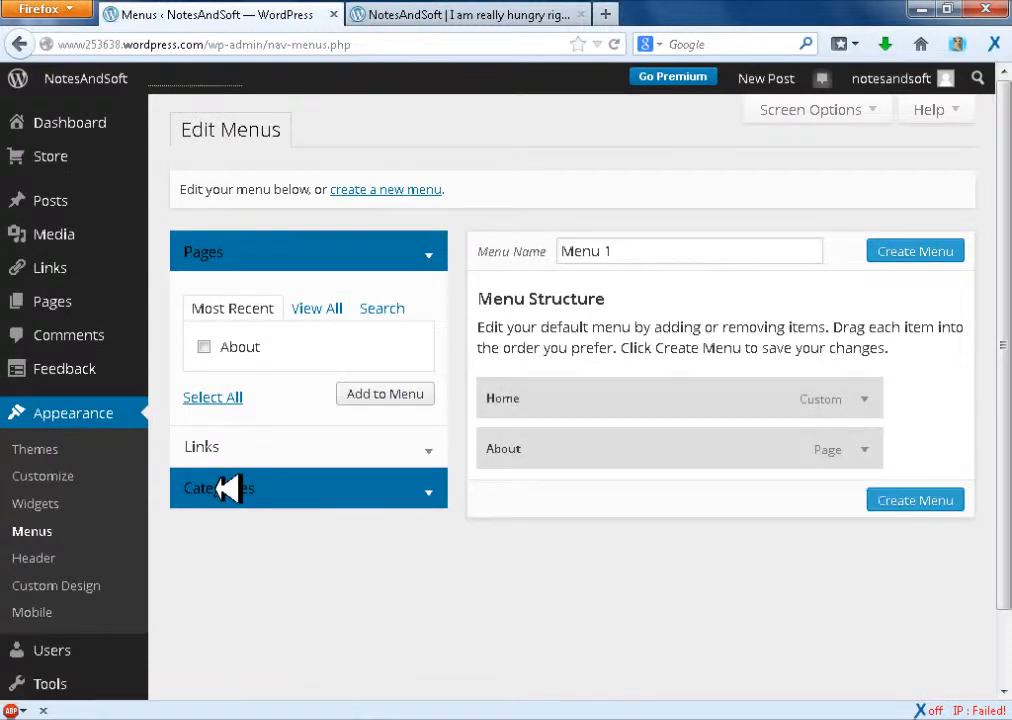
left_click(565, 10)
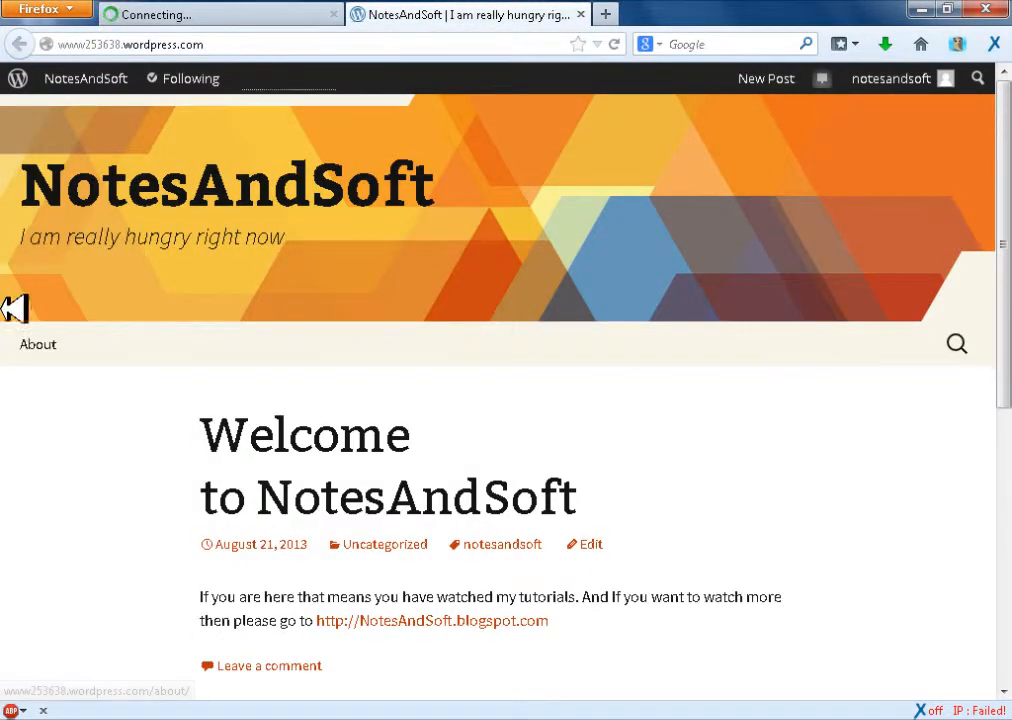
left_click(200, 10)
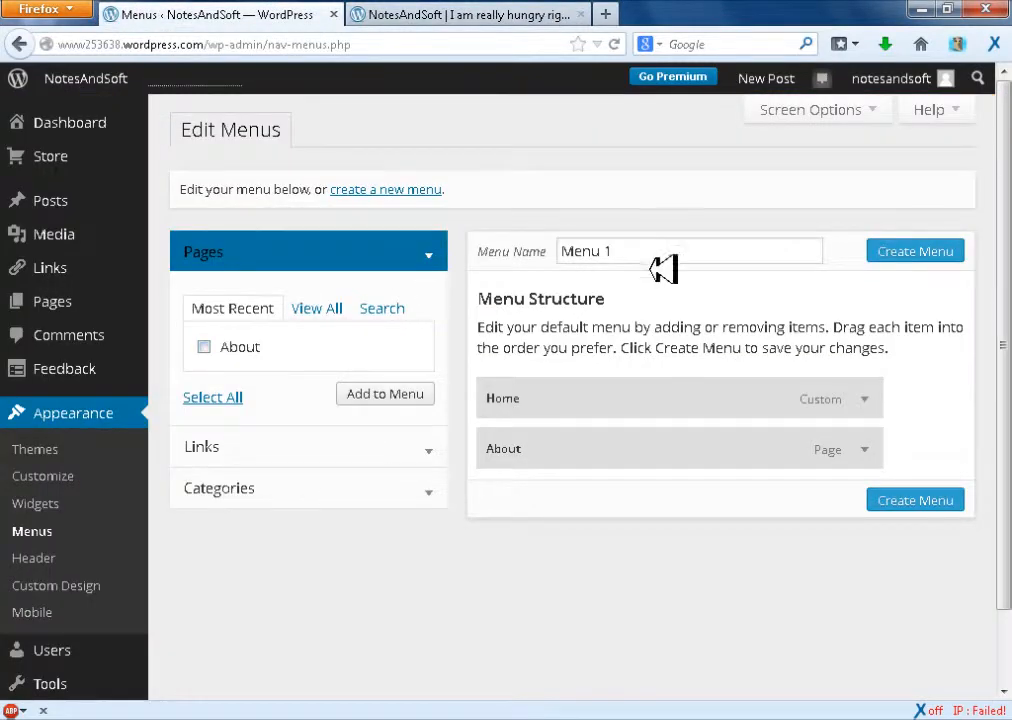
left_click_drag(622, 257, 479, 259)
left_click(576, 269)
left_click(618, 257)
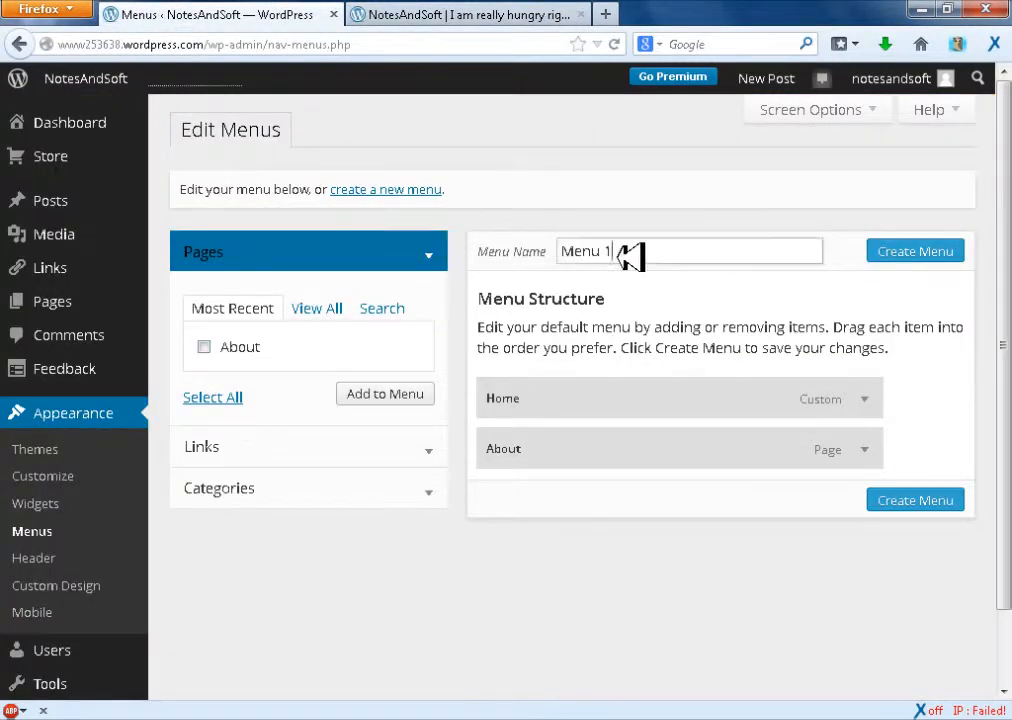
left_click_drag(622, 257, 537, 257)
left_click(602, 251)
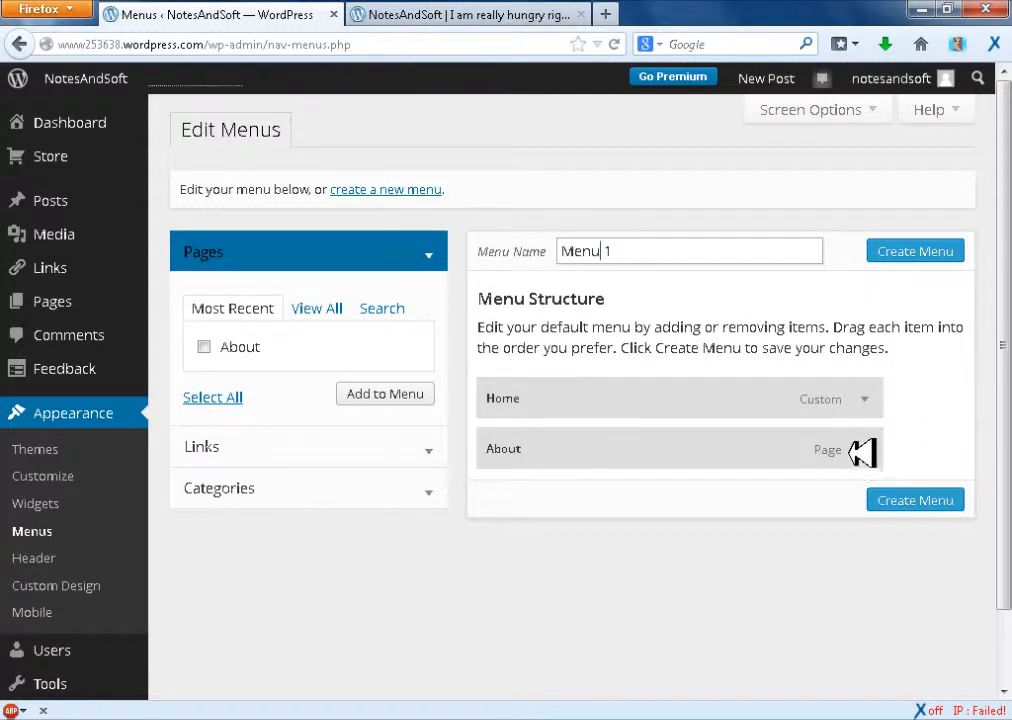
Examine the default menu's Home item settings, and the navigation bar and page layout of the live blog
left_click(866, 399)
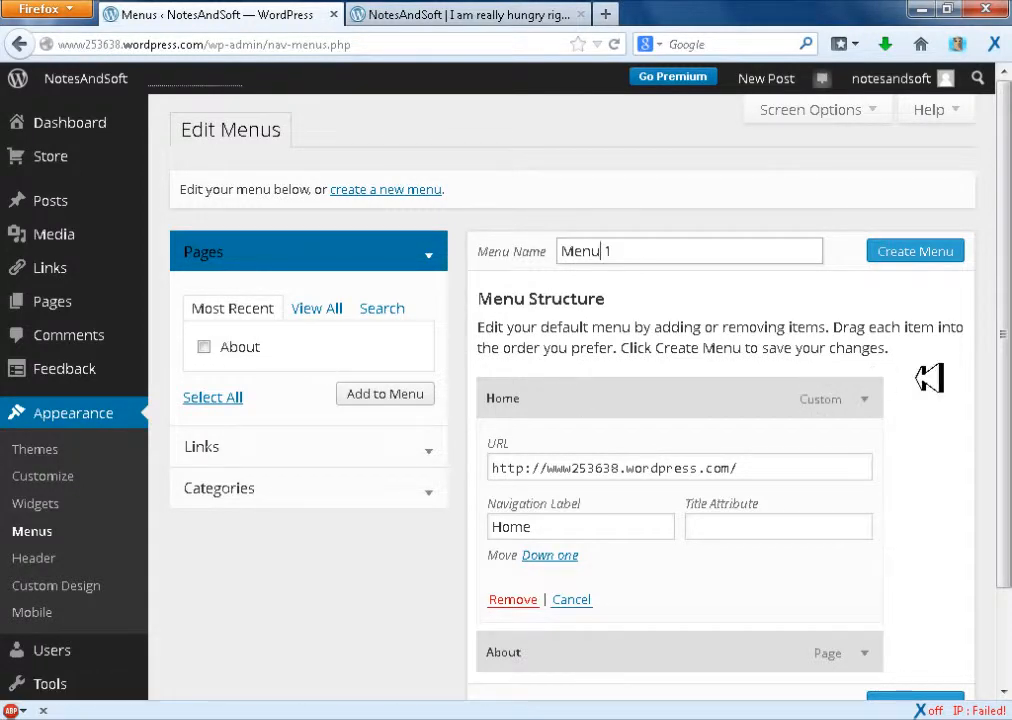
left_click(868, 399)
left_click(463, 14)
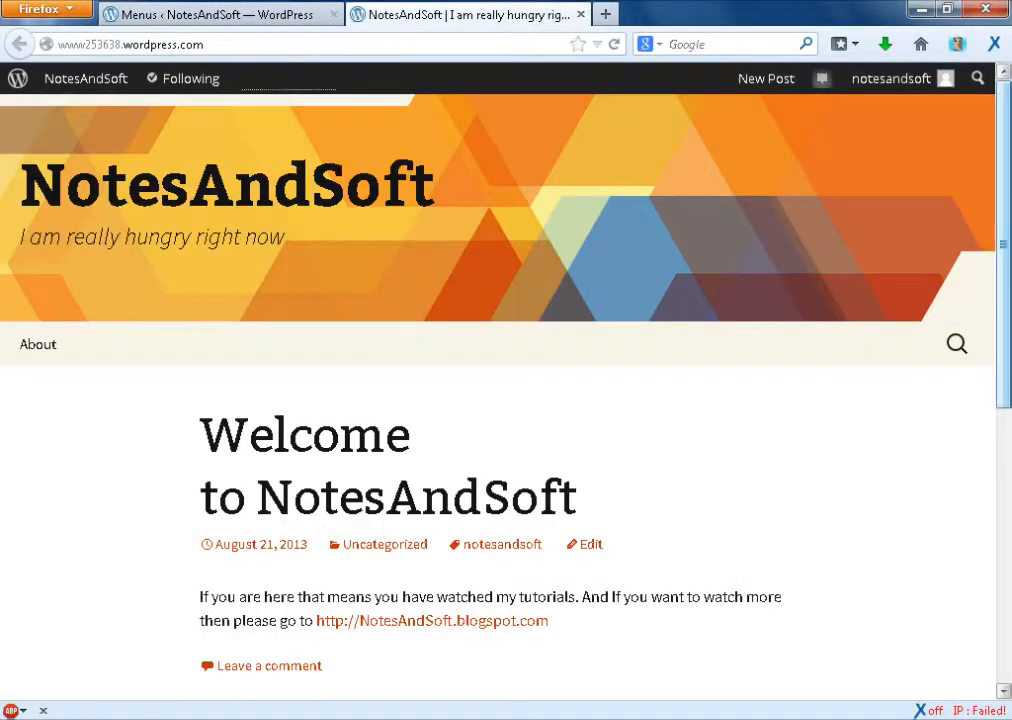
scroll(1000, 180, "down", 5)
scroll(1000, 180, "up", 5)
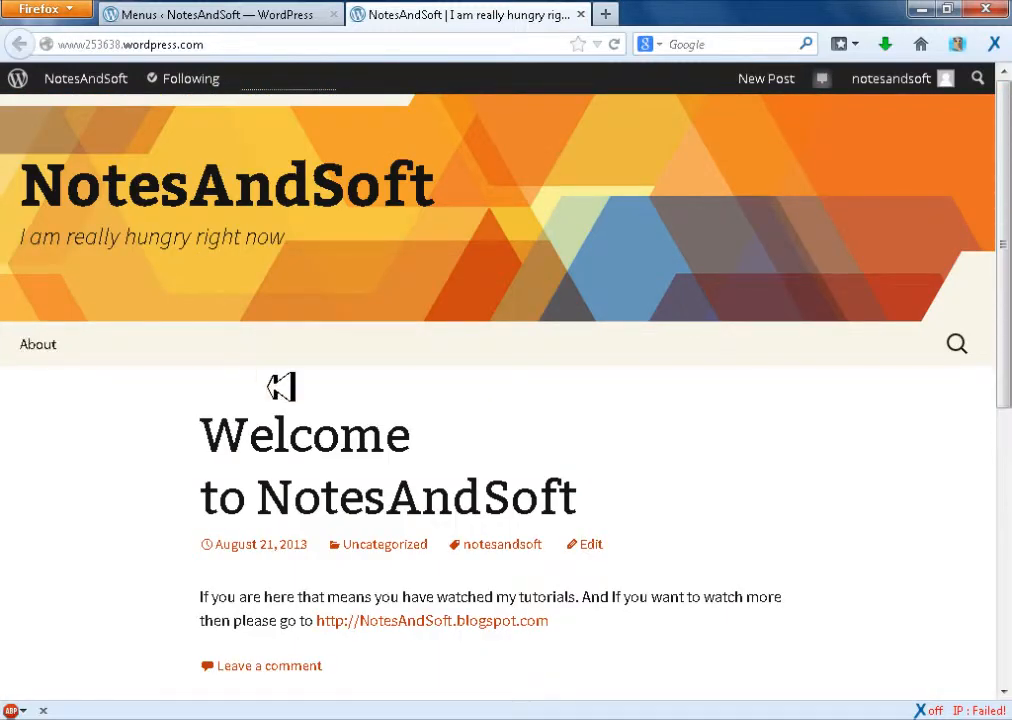
key("ctrl+minus")
key("ctrl+minus")
key("ctrl+minus")
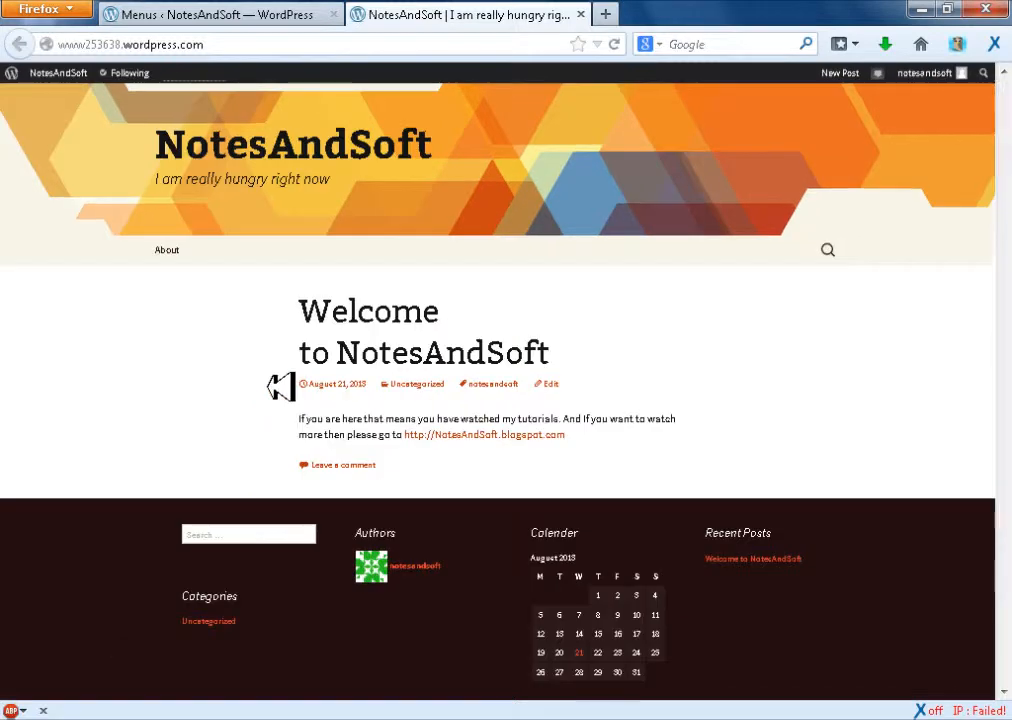
key("ctrl+minus")
key("ctrl+minus")
key("ctrl+minus")
key("ctrl+plus")
key("ctrl+plus")
key("ctrl+plus")
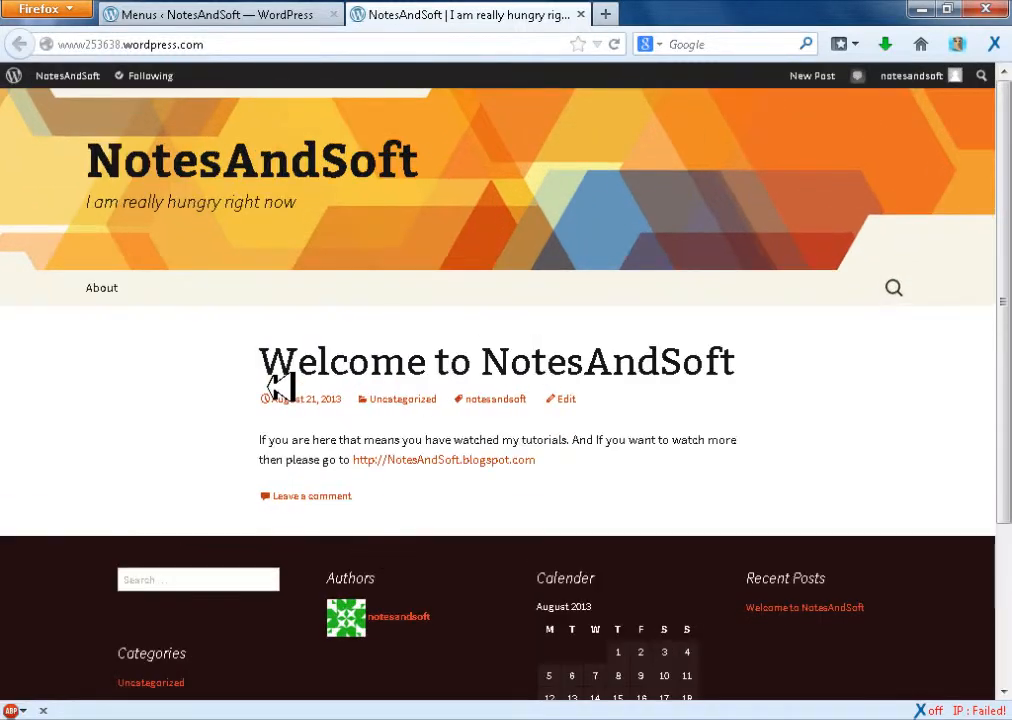
key("ctrl+plus")
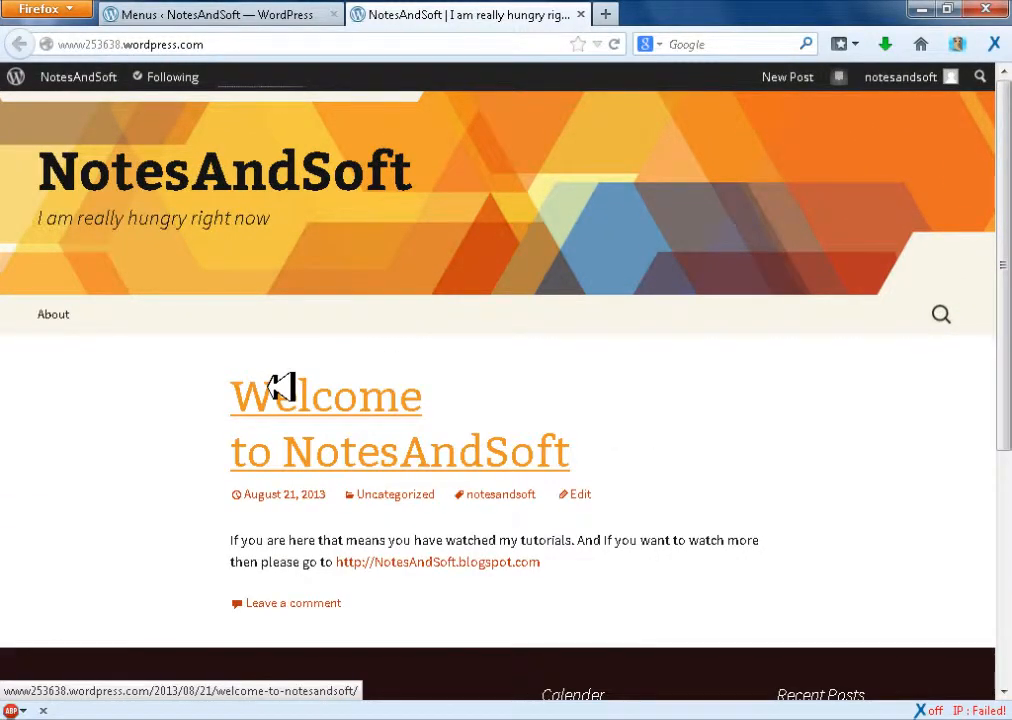
key("ctrl+0")
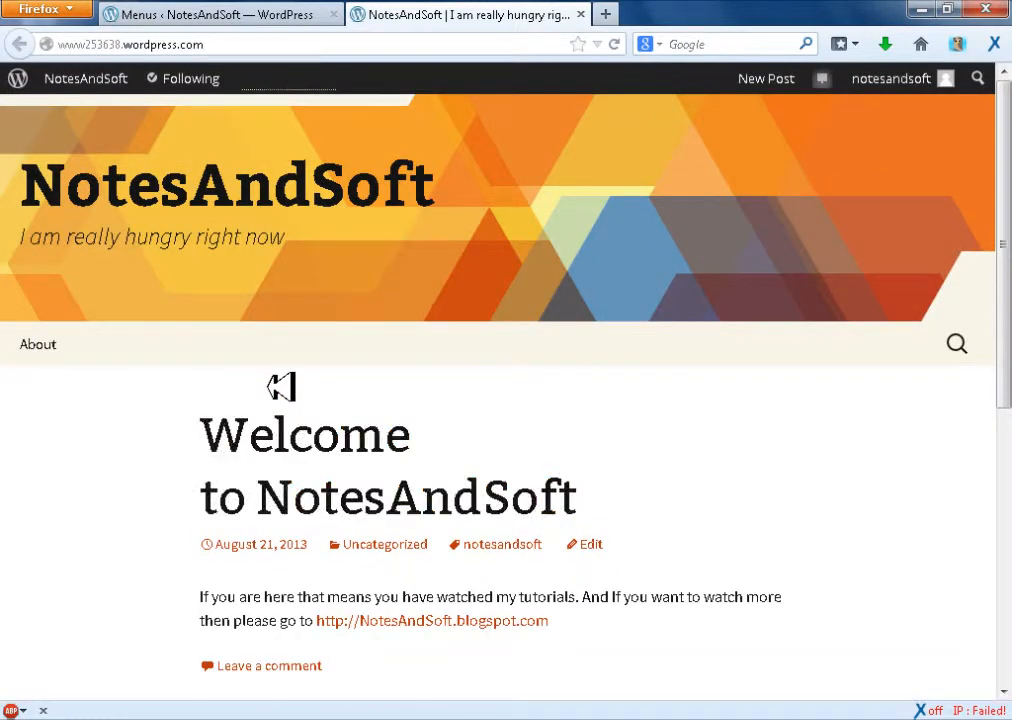
Remove the Home item from the default menu's structure
left_click(298, 12)
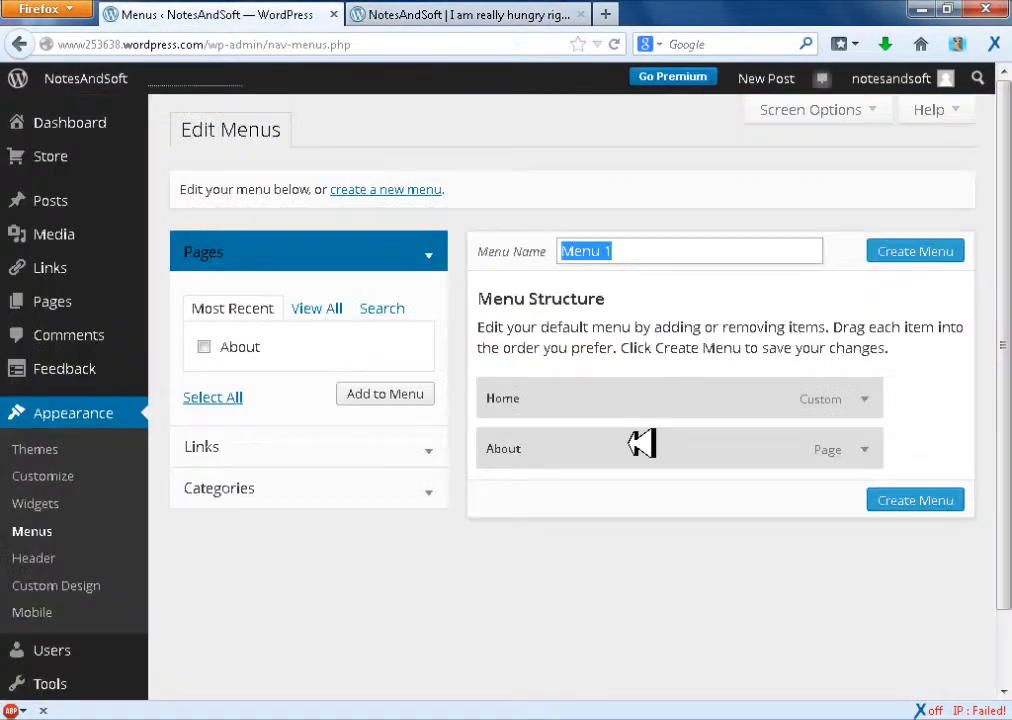
left_click(866, 400)
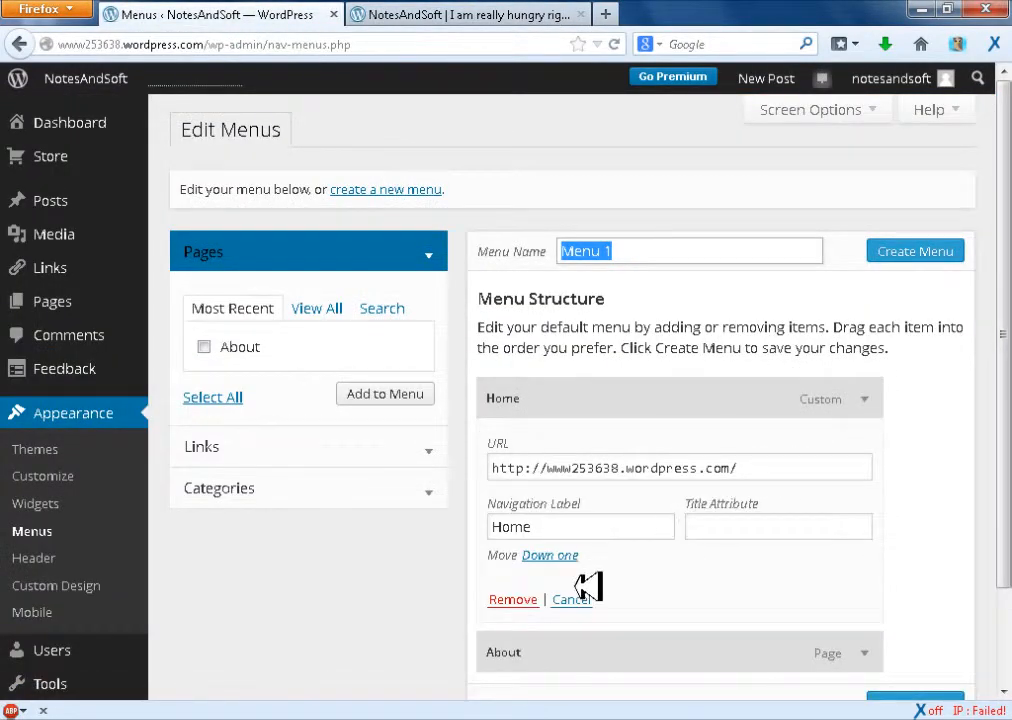
left_click(522, 598)
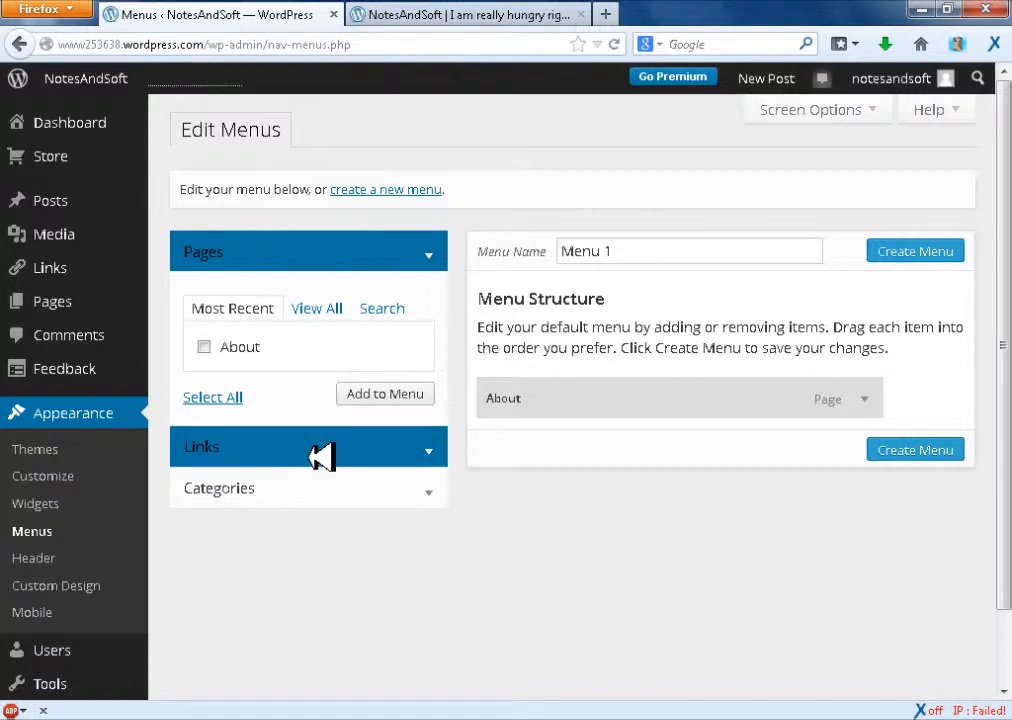
Create a new menu named NotesAndSoft
left_click(385, 189)
left_click(472, 390)
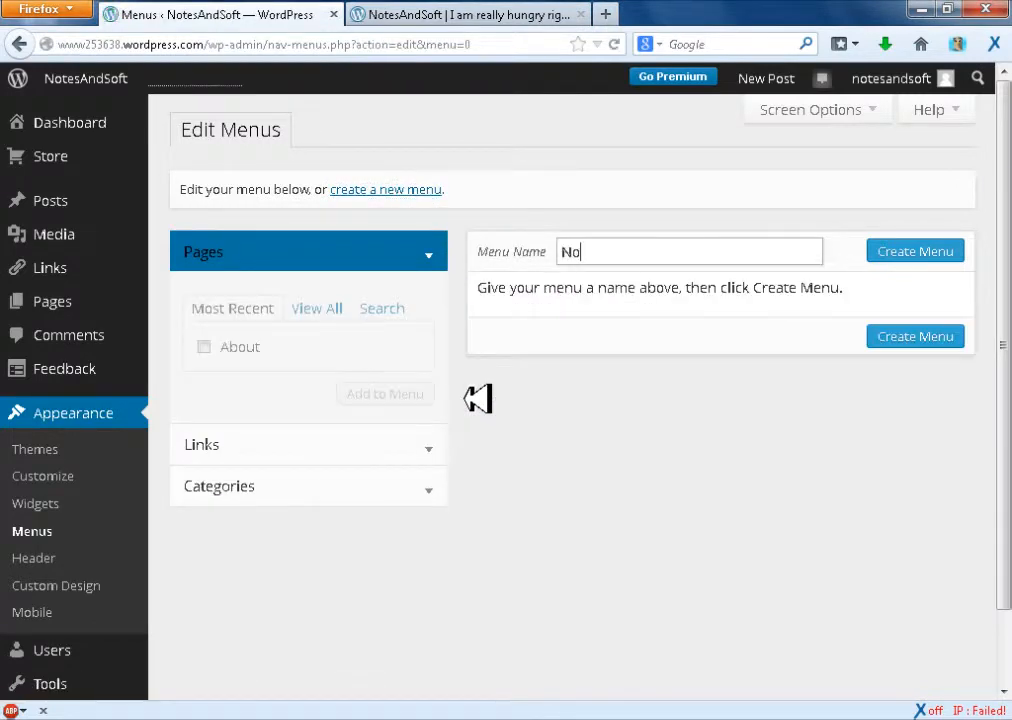
type("NotesAndSoft")
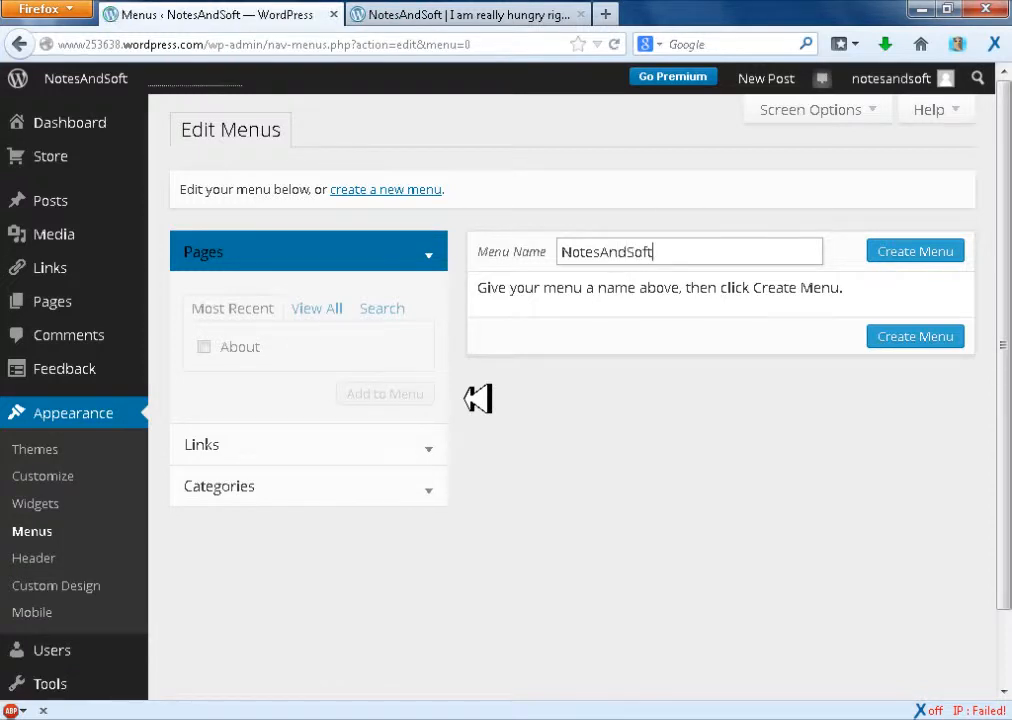
left_click(952, 252)
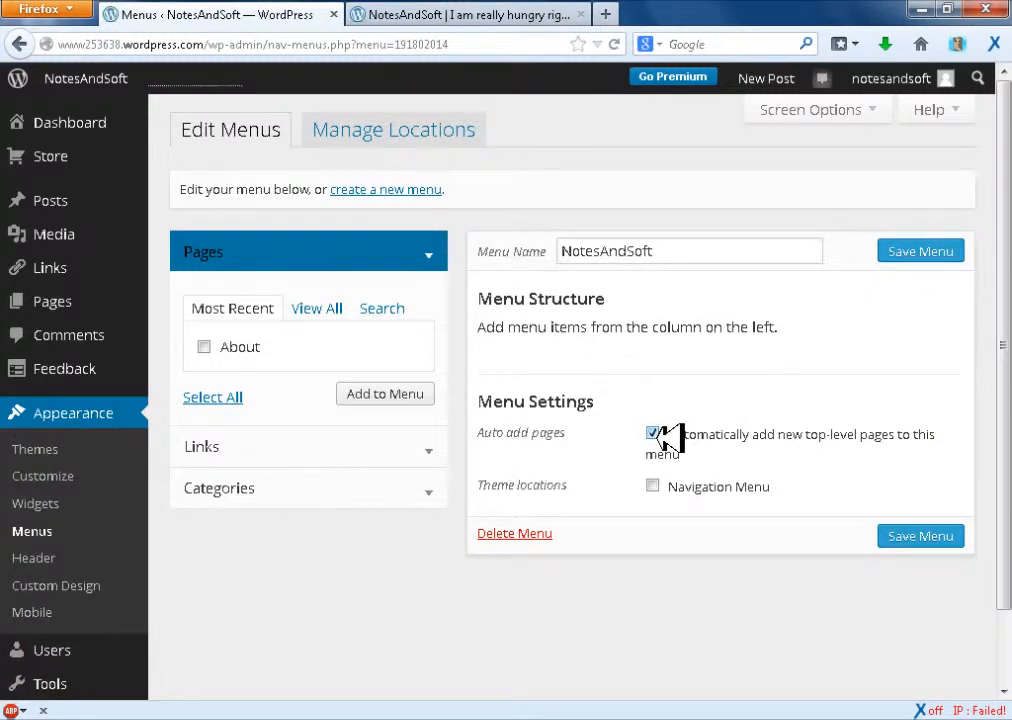
Assign the menu to the Navigation Menu theme location with automatic adding of top-level pages off, and save it
left_click(654, 434)
left_click(653, 486)
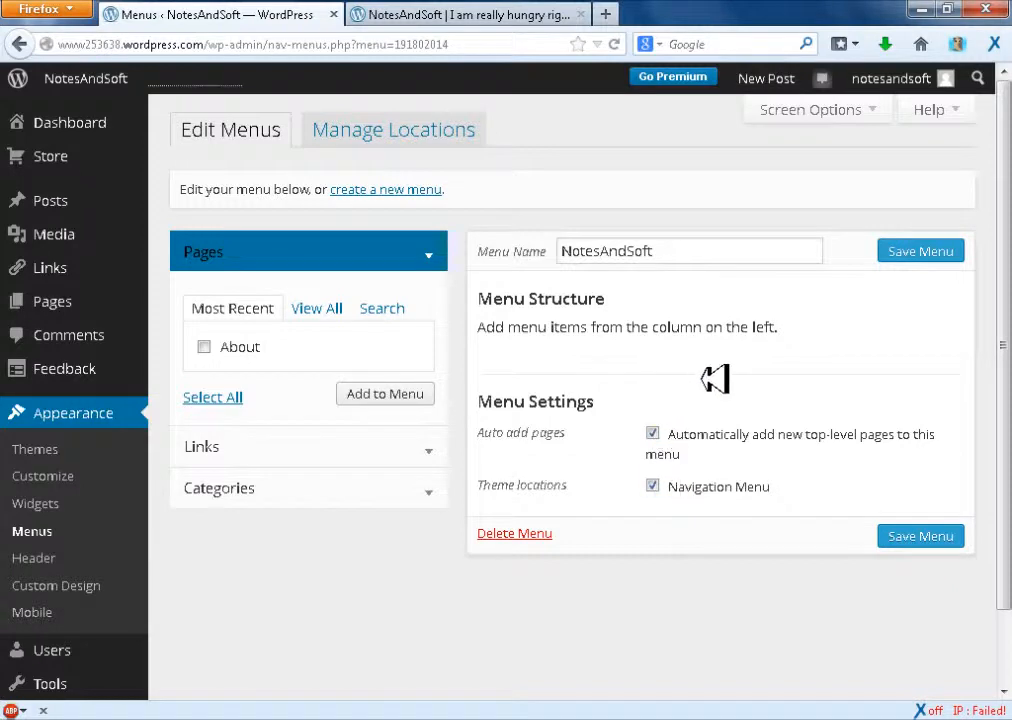
left_click(657, 433)
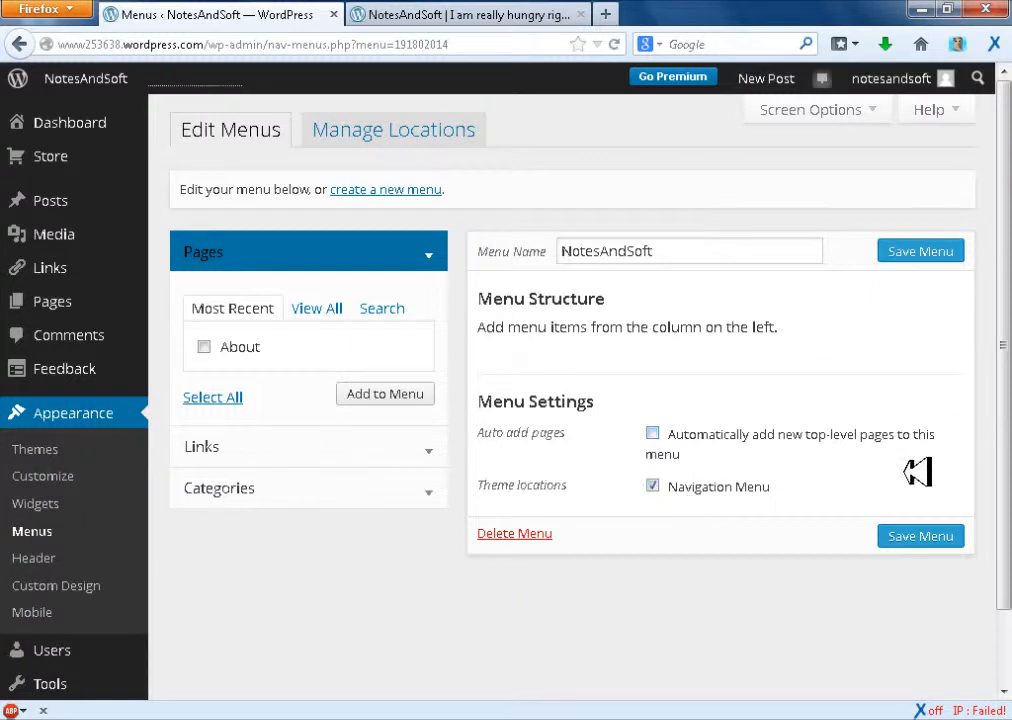
left_click(656, 434)
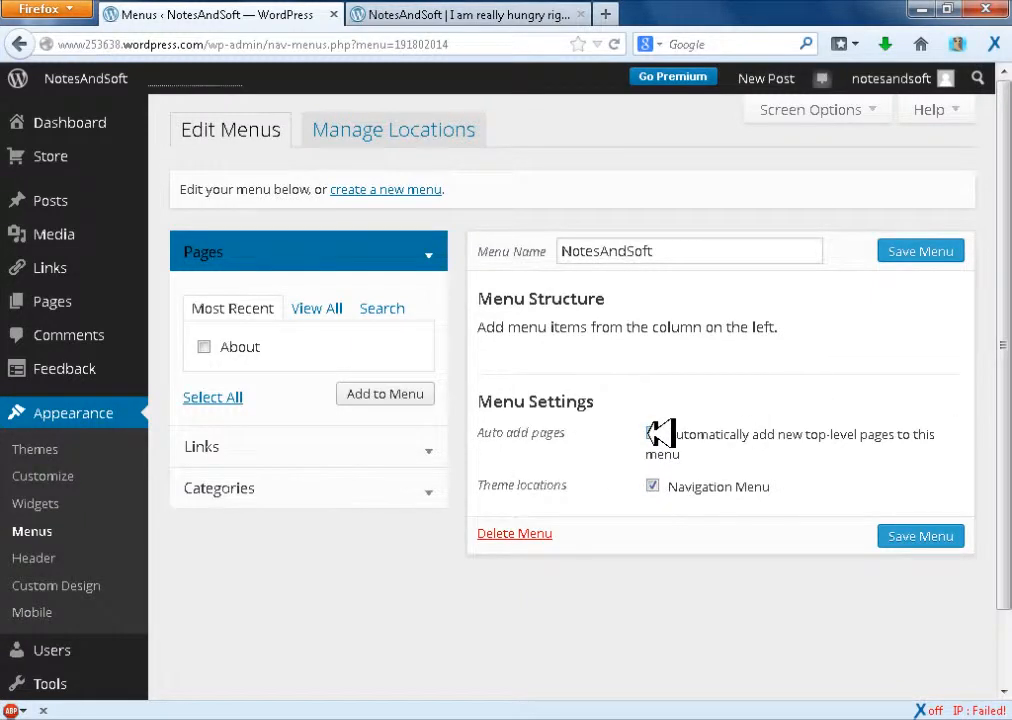
left_click(903, 533)
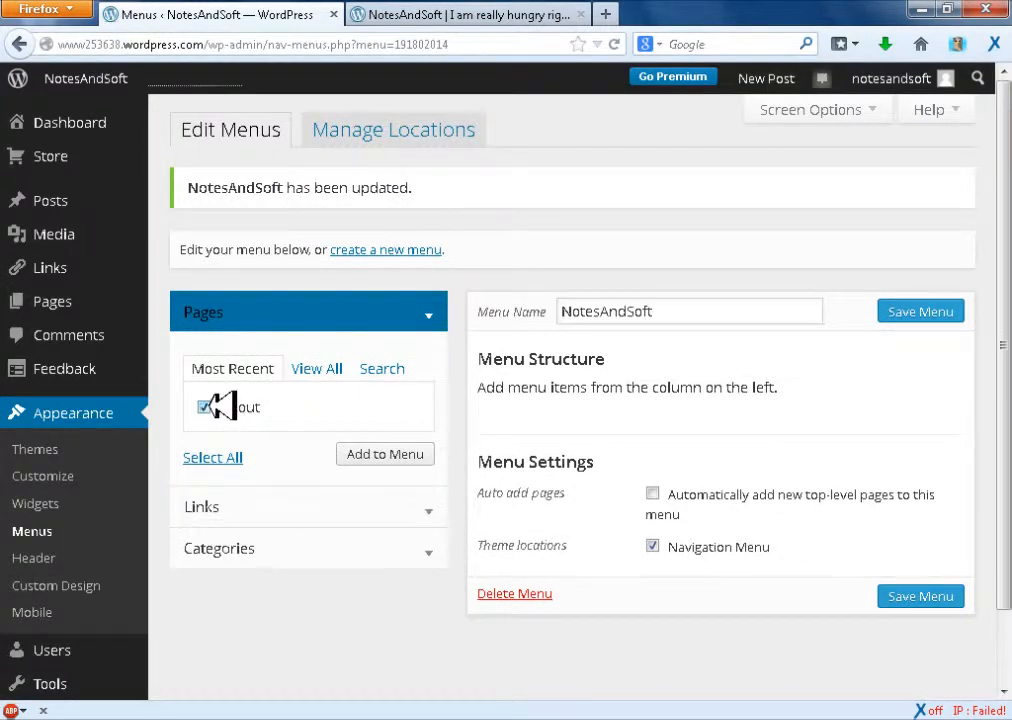
Add the About page to the menu and enter Home as the link text of a new custom link
left_click(394, 457)
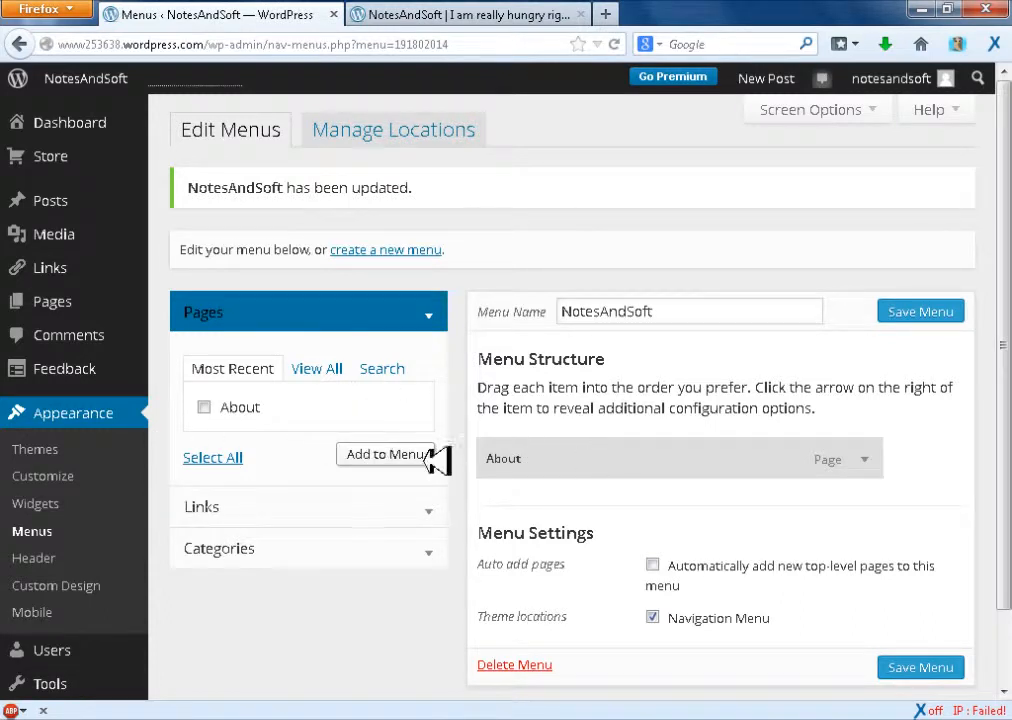
left_click(271, 508)
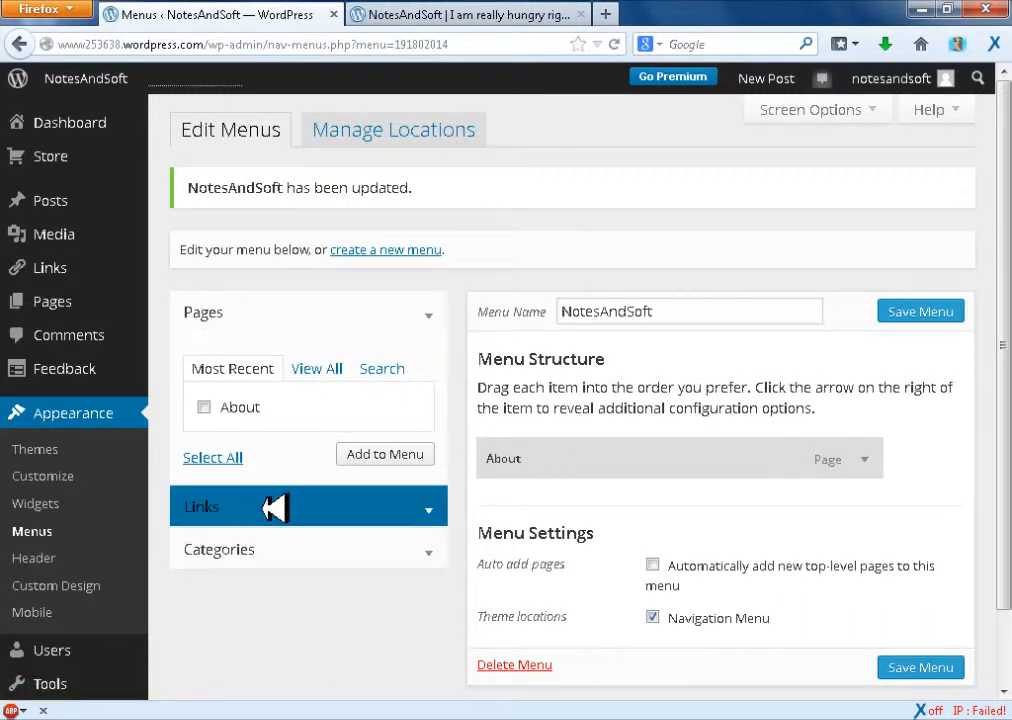
left_click(368, 413)
left_click(340, 463)
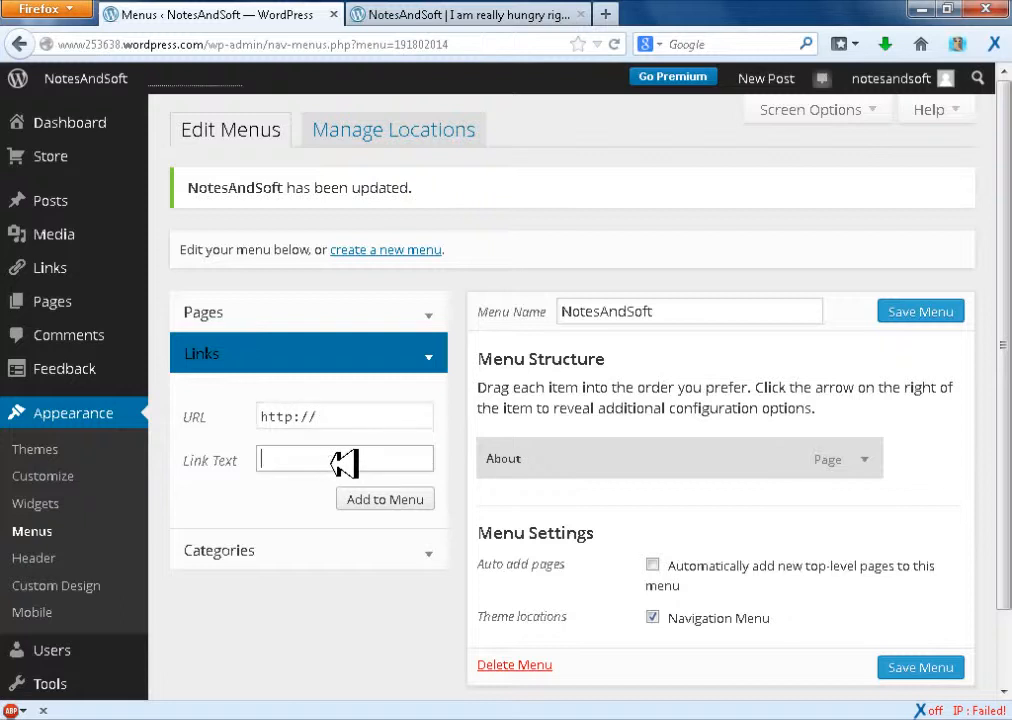
type("Home")
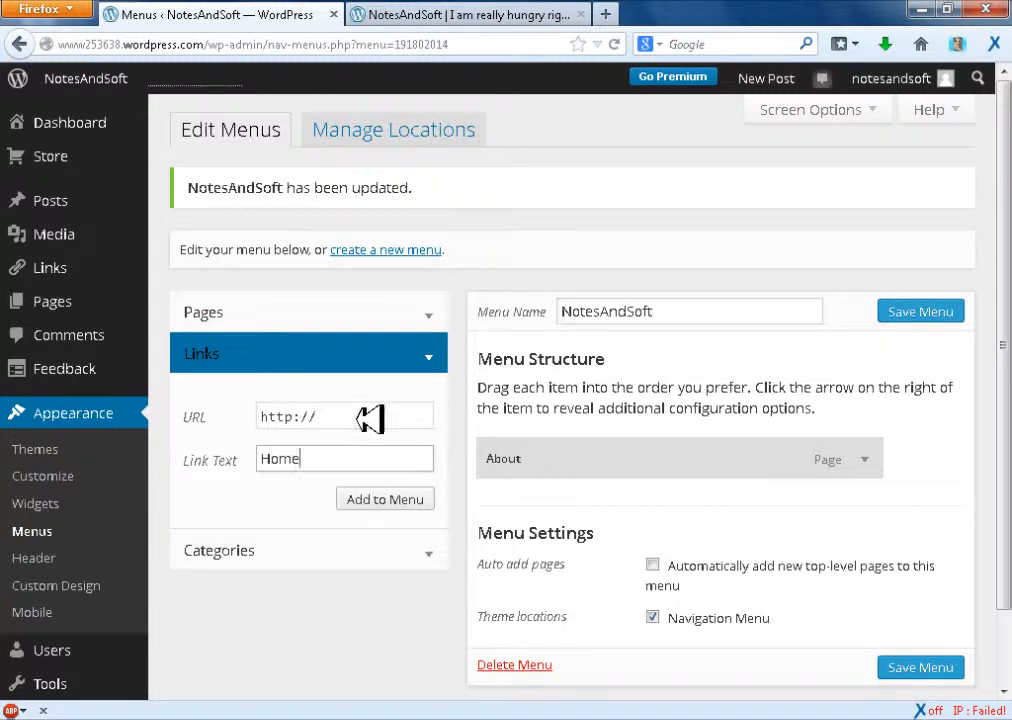
Copy the live blog's address www253638.wordpress.com into the Home link's URL and add the link to the menu
left_click(368, 415)
left_click(375, 15)
left_click(210, 44)
key("ctrl+c")
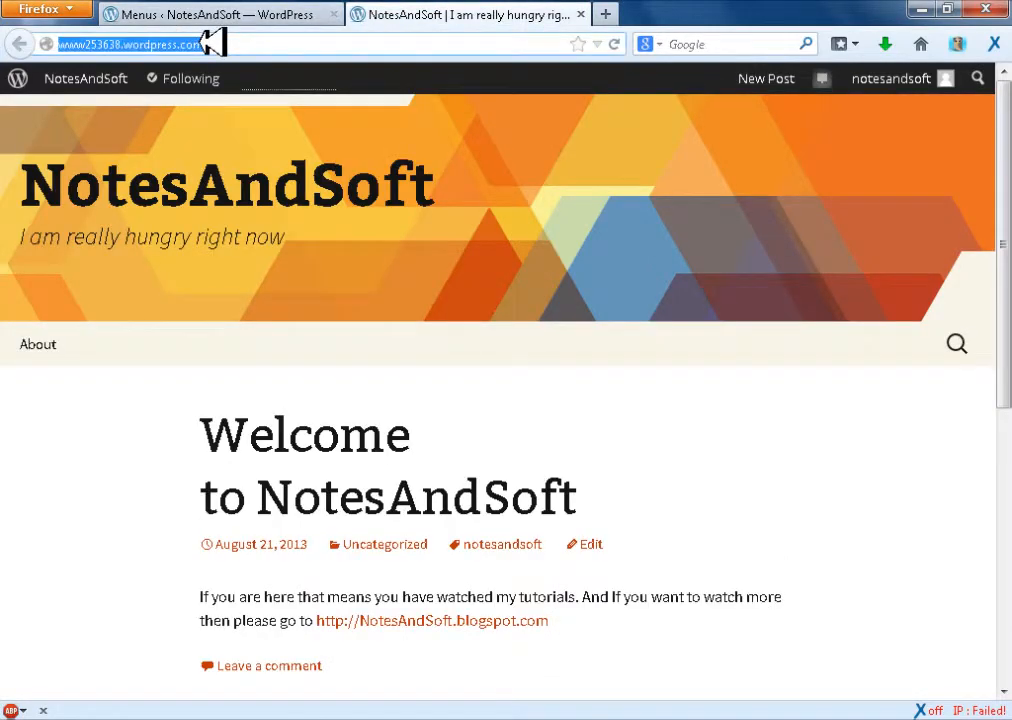
right_click(208, 40)
left_click(248, 84)
left_click(262, 14)
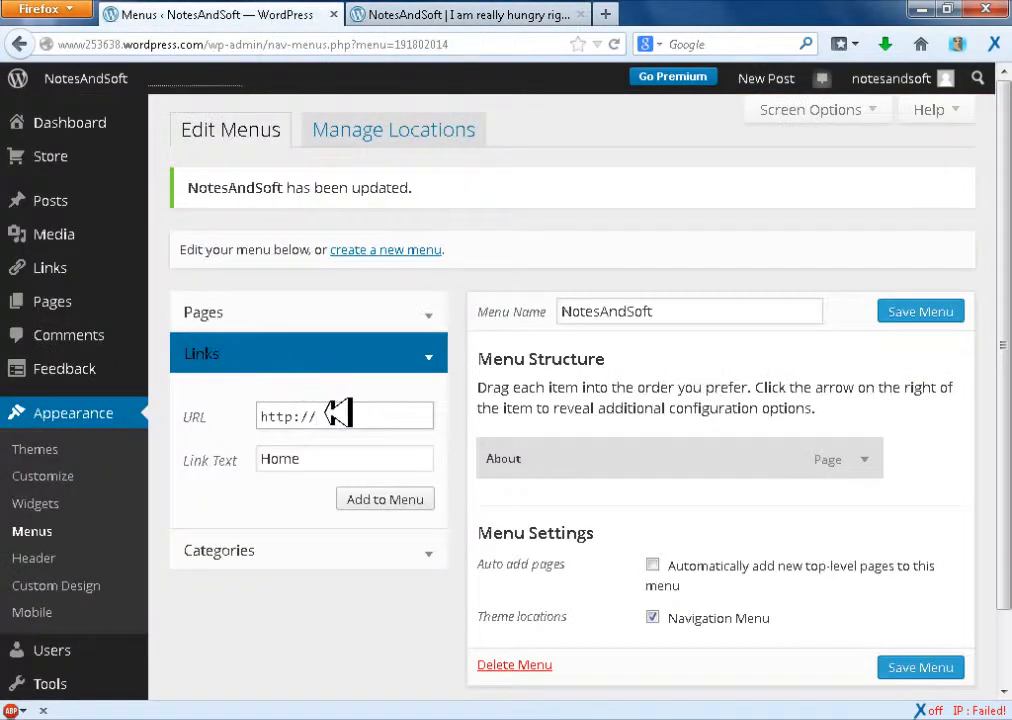
left_click_drag(334, 411, 262, 418)
right_click(272, 420)
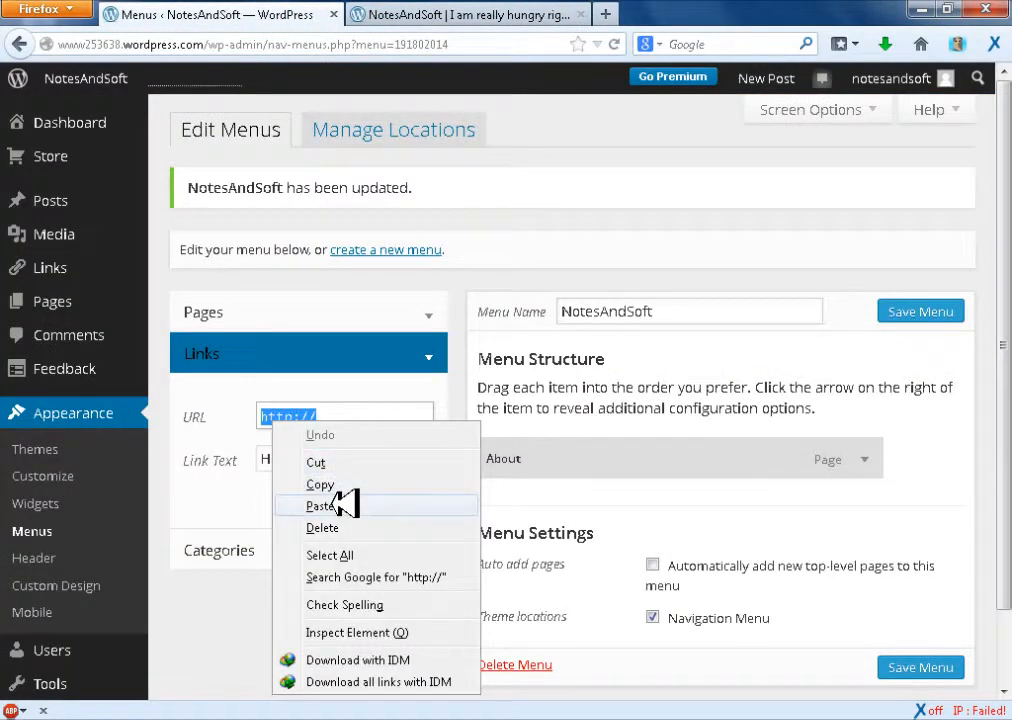
left_click(340, 503)
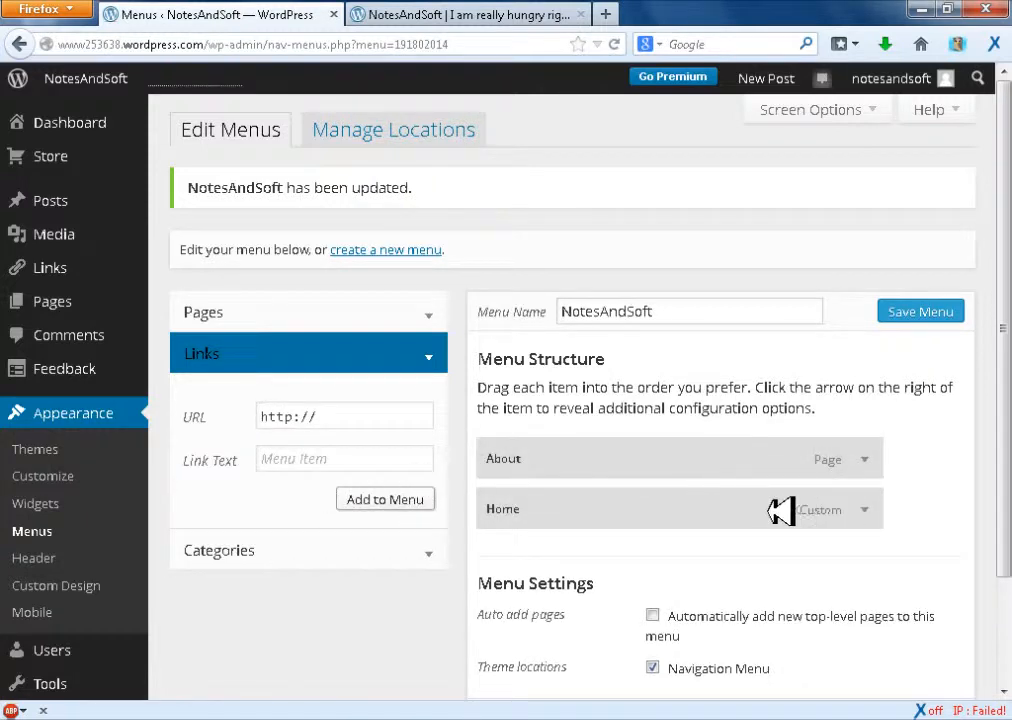
Move the Home item above the About item in the menu structure
left_click_drag(779, 510, 858, 473)
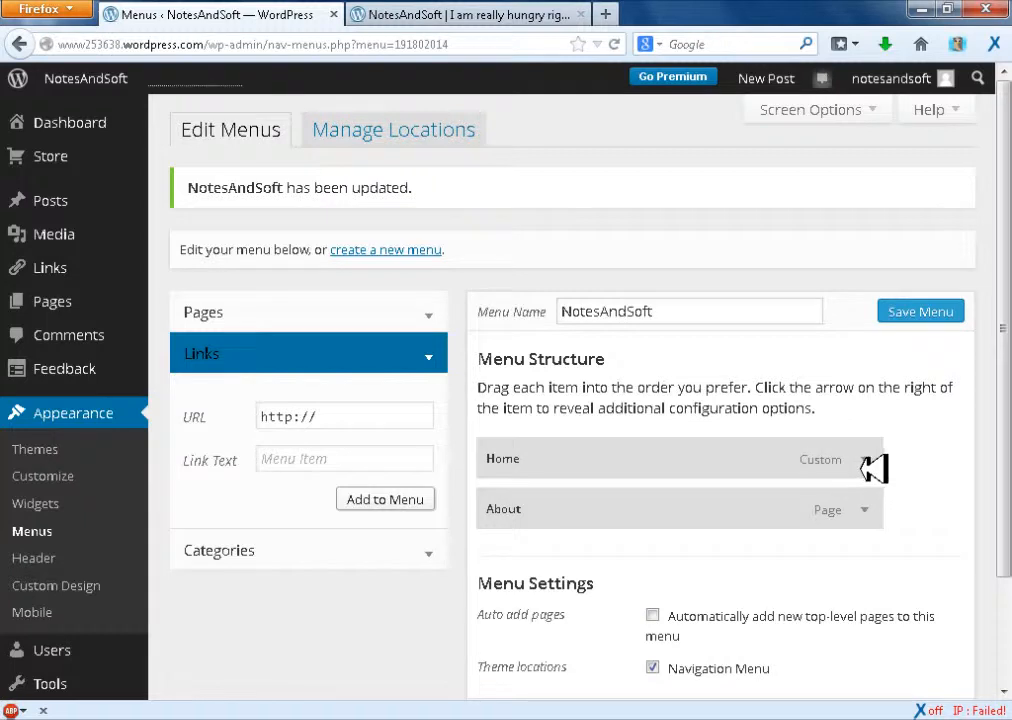
Try to move the Home item down one place through its item settings, and collapse the settings
left_click(872, 461)
scroll(950, 440, "down", 3)
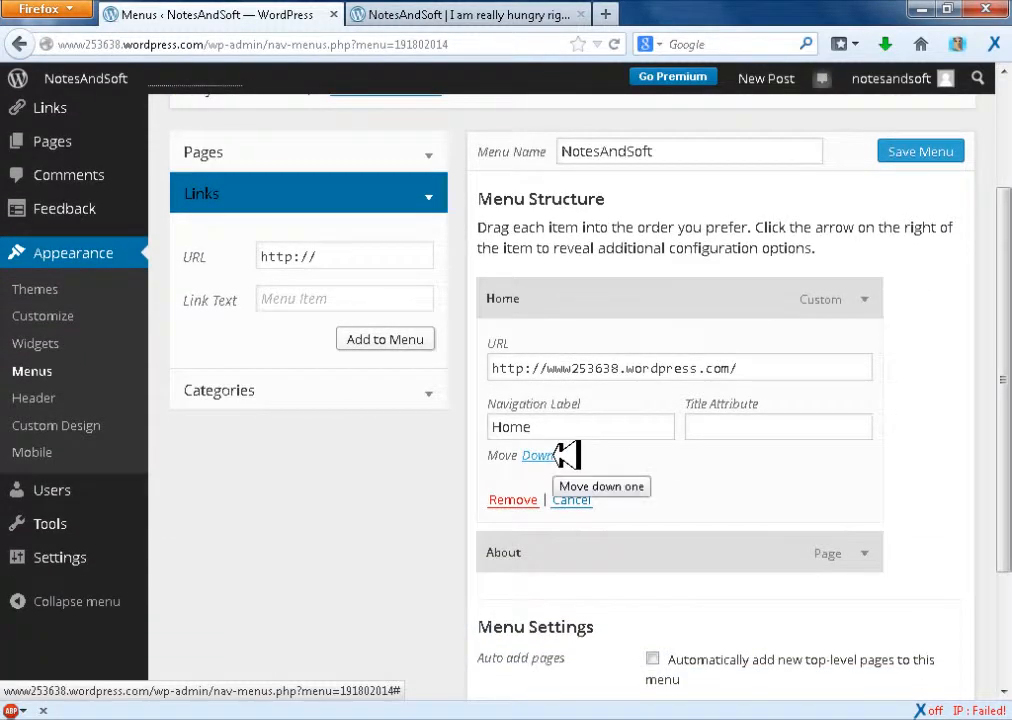
left_click(541, 455)
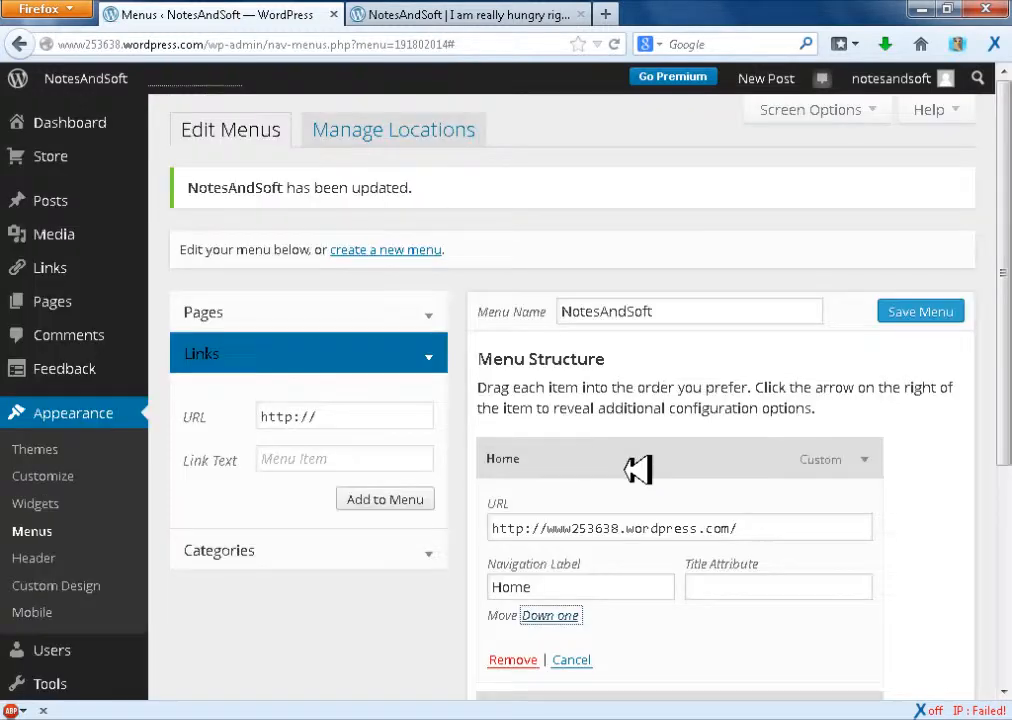
scroll(1008, 393, "down", 2)
scroll(1008, 393, "down", 1)
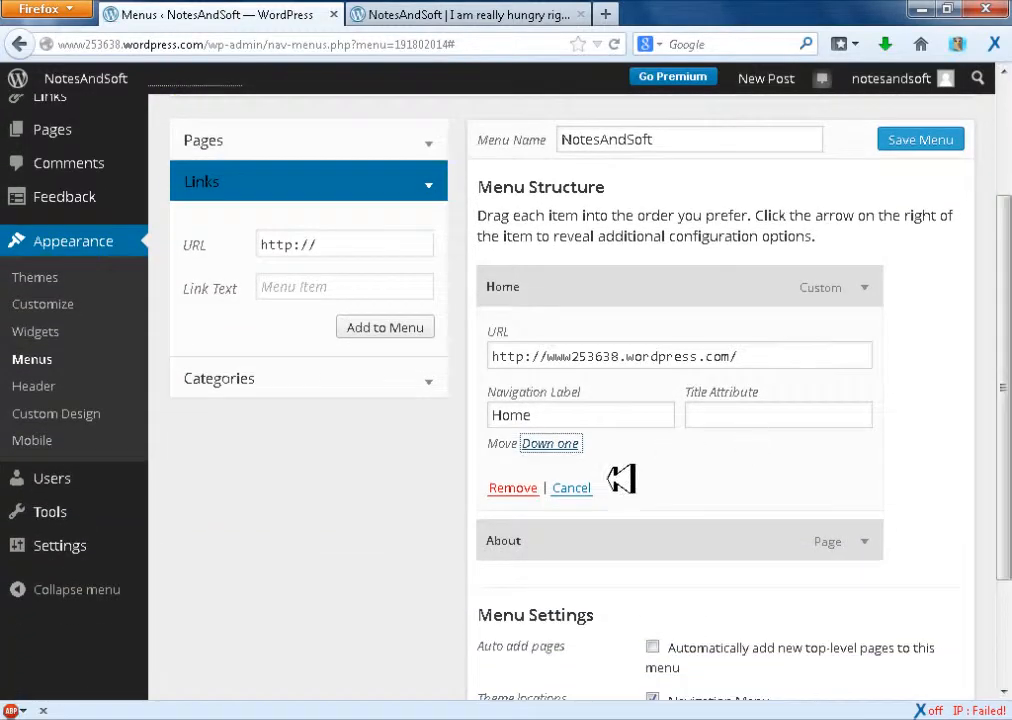
left_click(866, 291)
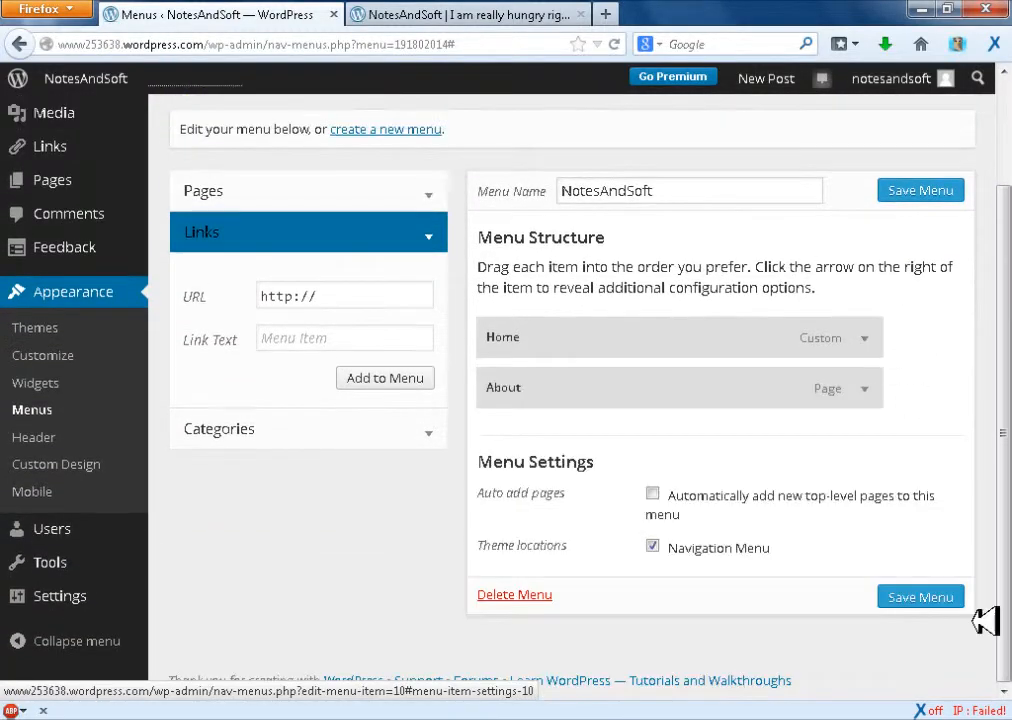
Save the NotesAndSoft menu and reload the live blog to view its navigation
left_click(920, 598)
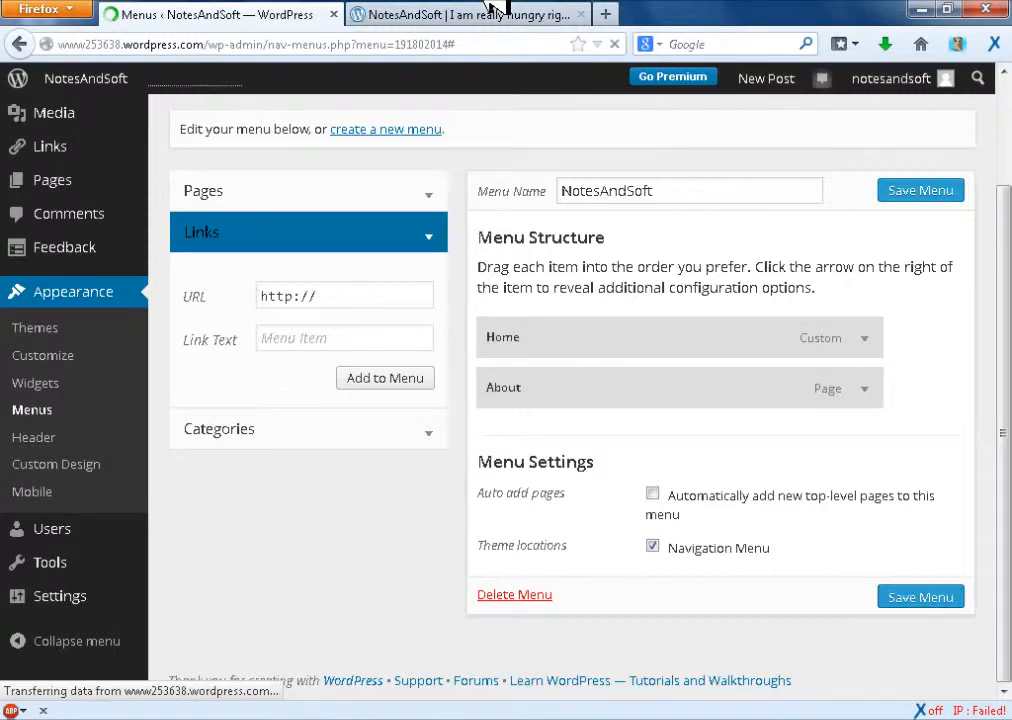
left_click(440, 14)
left_click(300, 13)
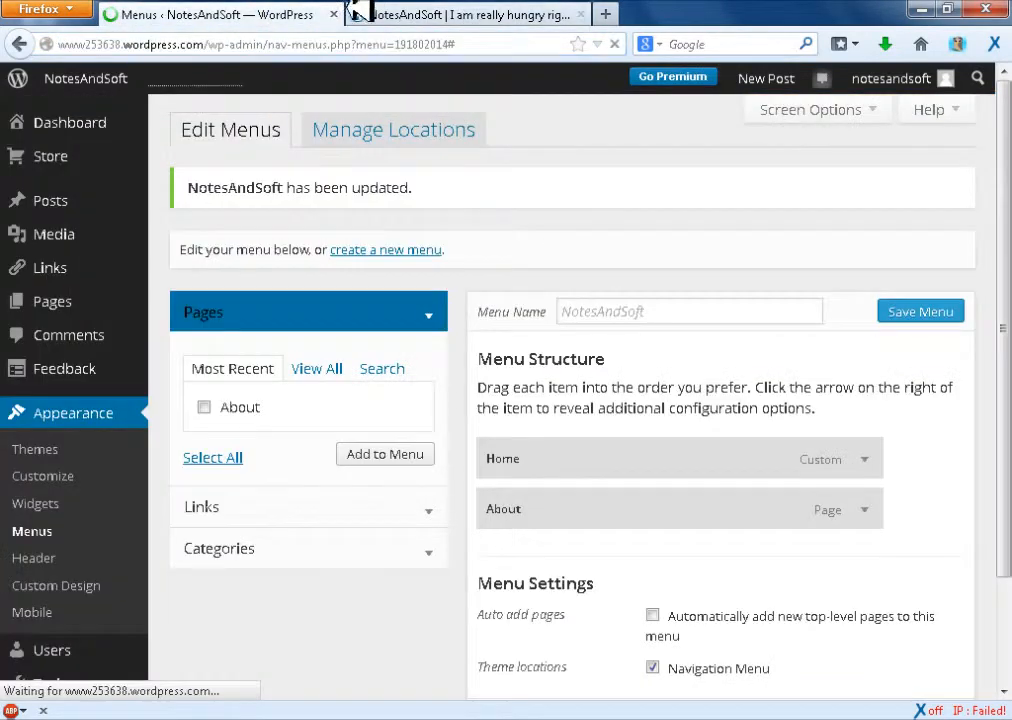
left_click(432, 14)
left_click(614, 44)
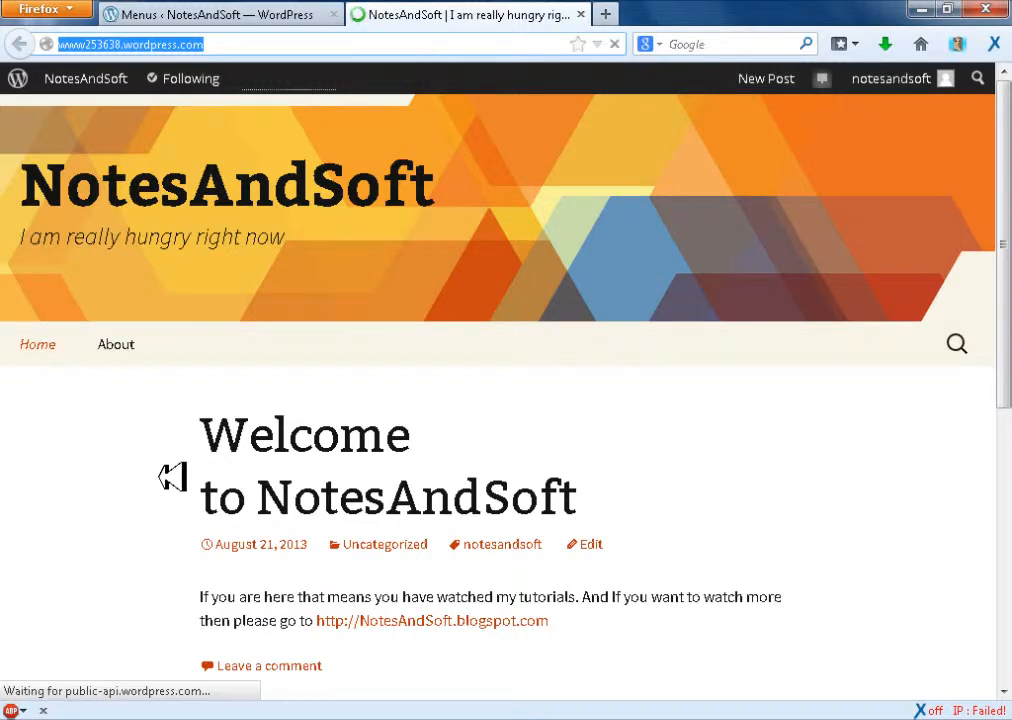
left_click(197, 12)
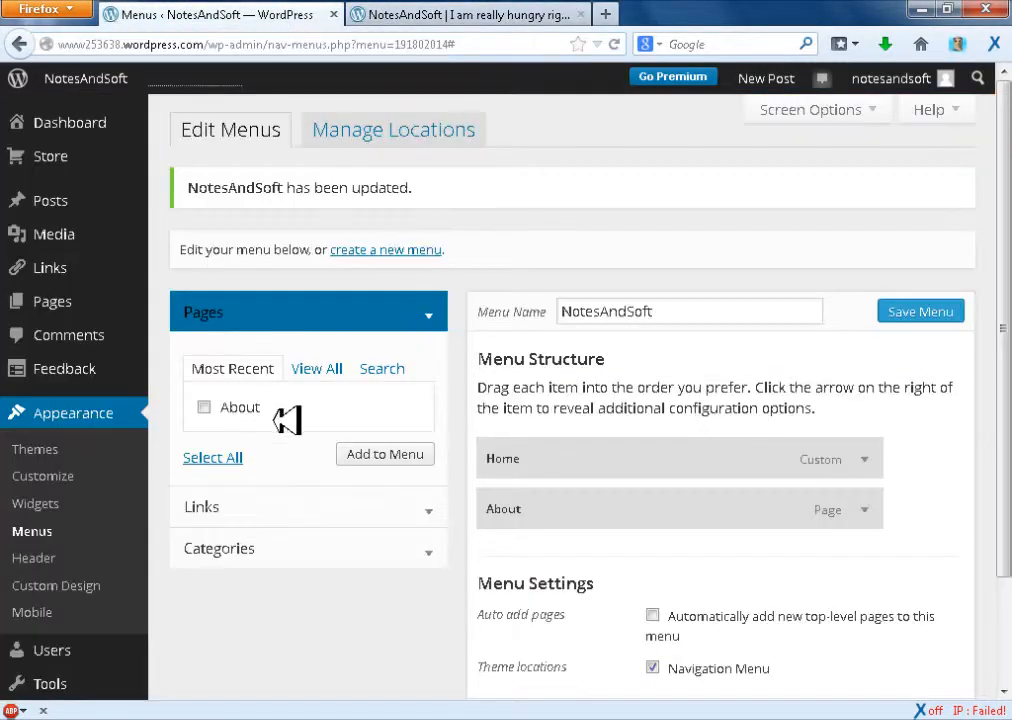
left_click(292, 510)
left_click(360, 420)
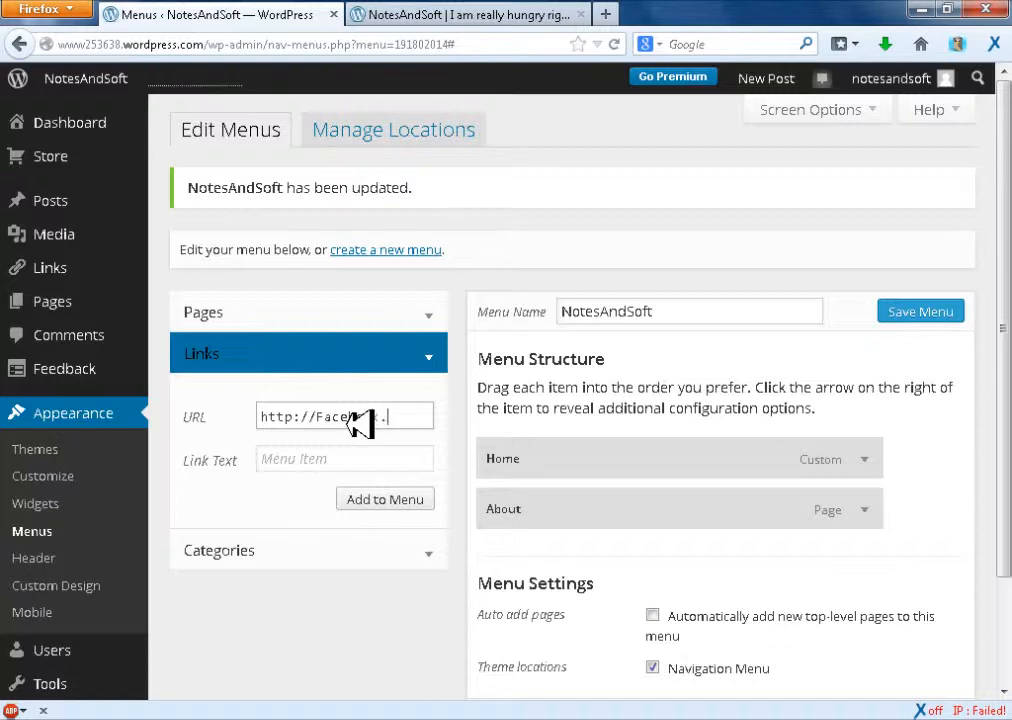
key("Tab")
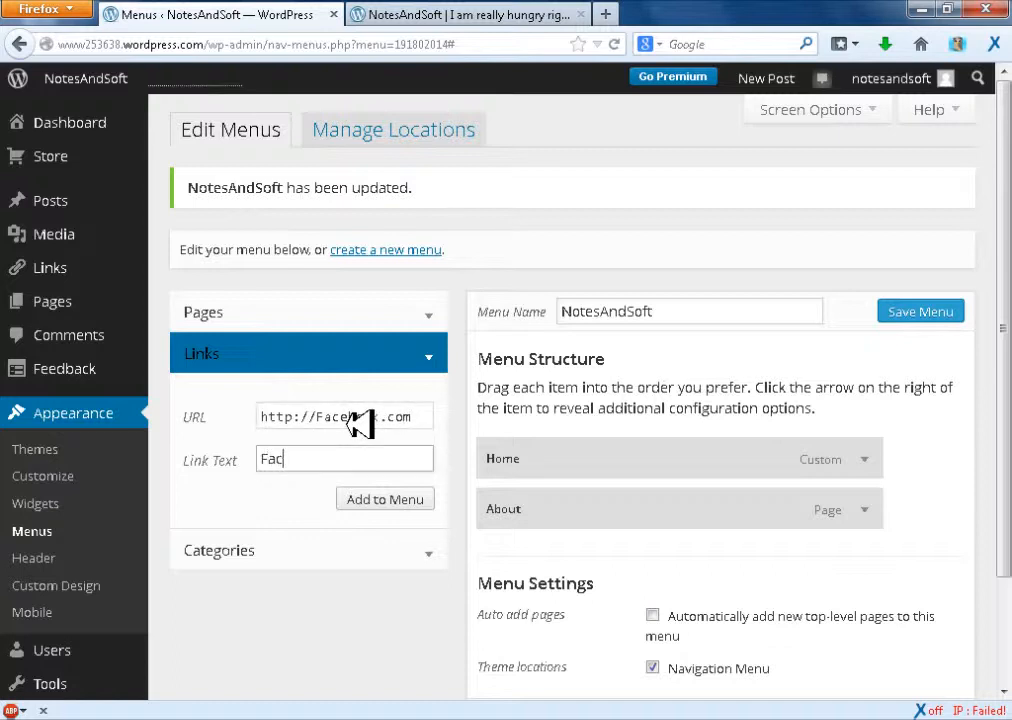
left_click(386, 499)
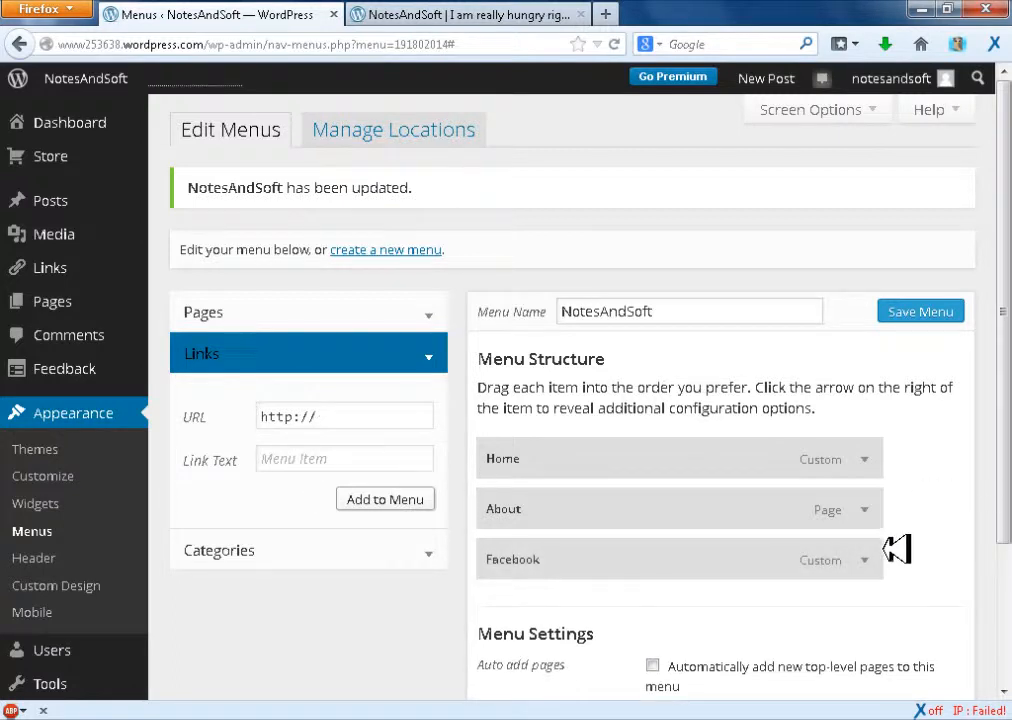
left_click_drag(838, 549, 831, 499)
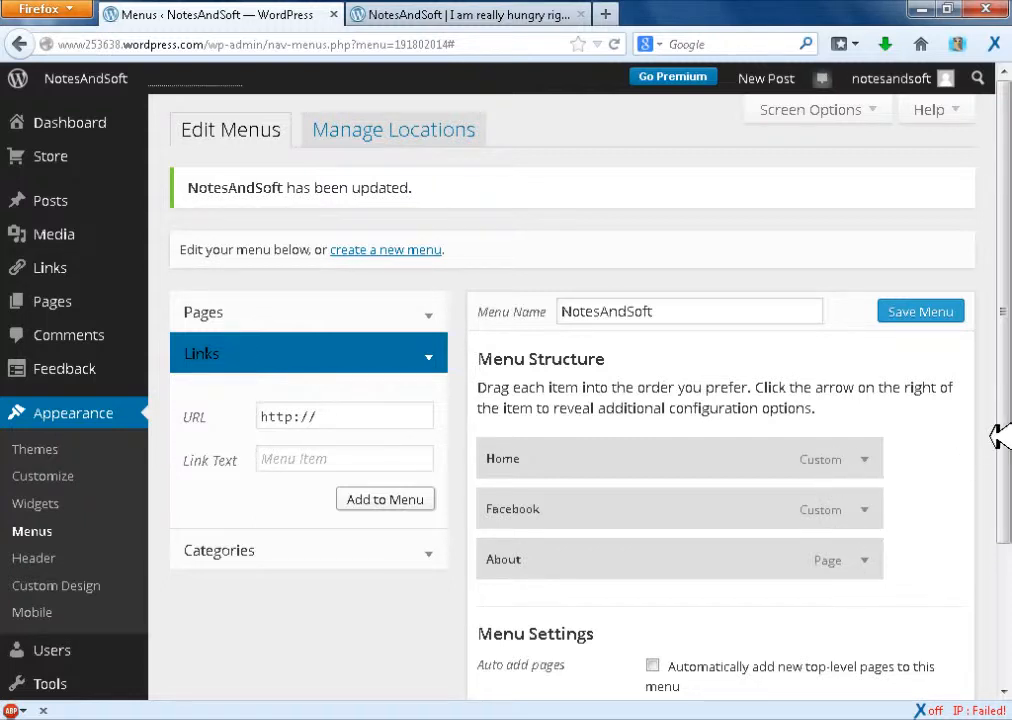
Examine the categories that can be added to the menu, and return to the custom link fields
left_click(323, 540)
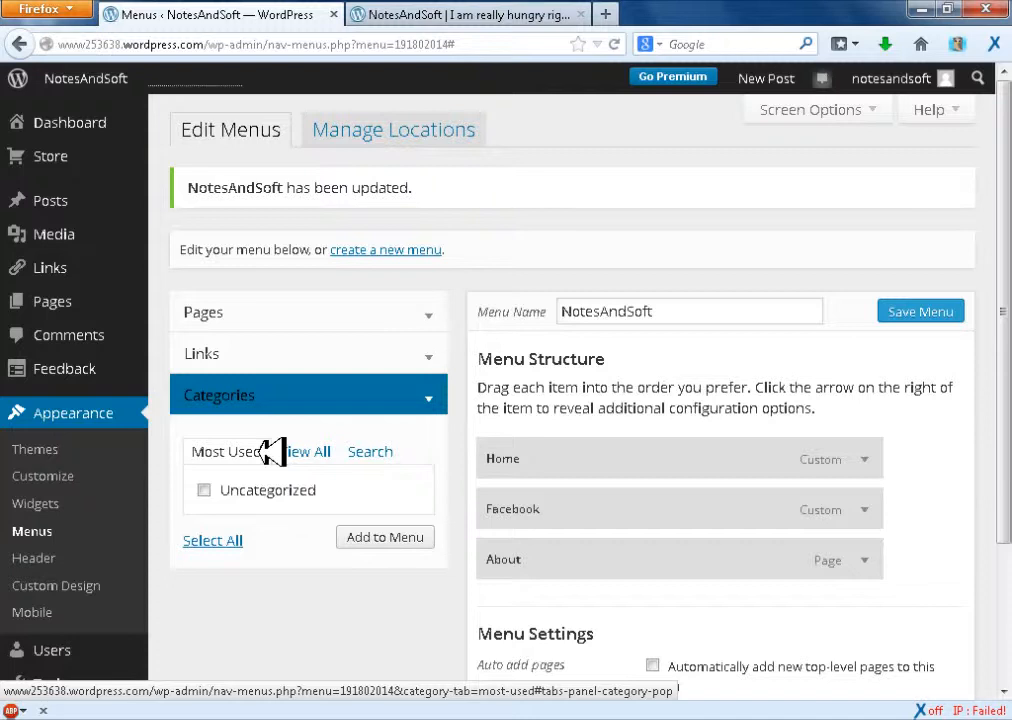
left_click(339, 356)
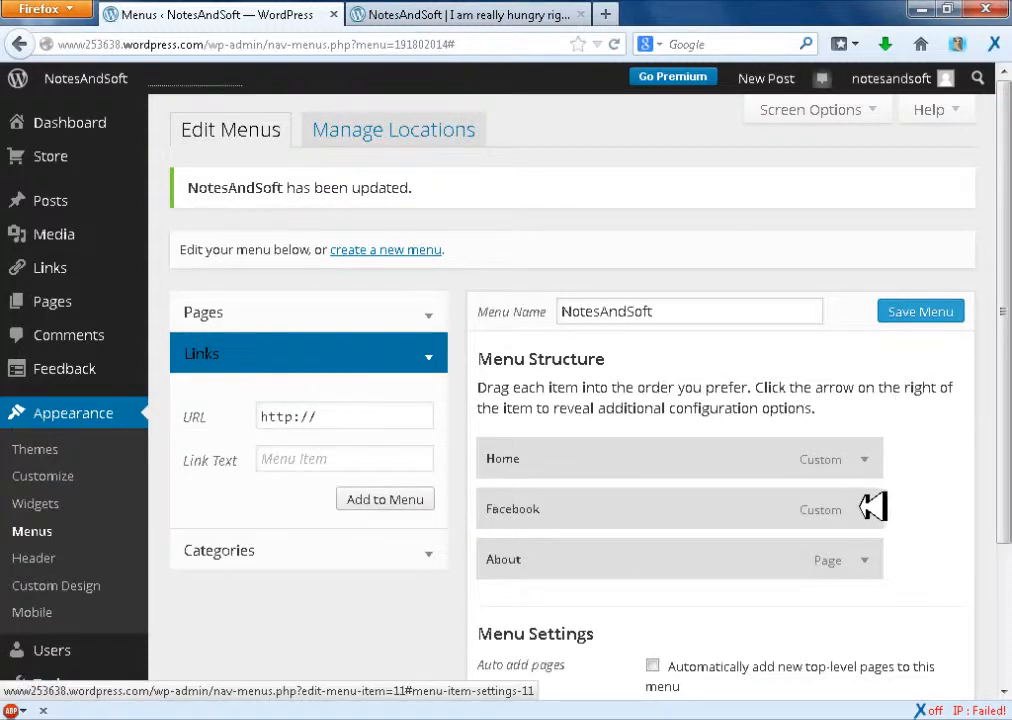
Save the menu with the Facebook item and refresh the live blog to check the navigation bar
left_click(932, 309)
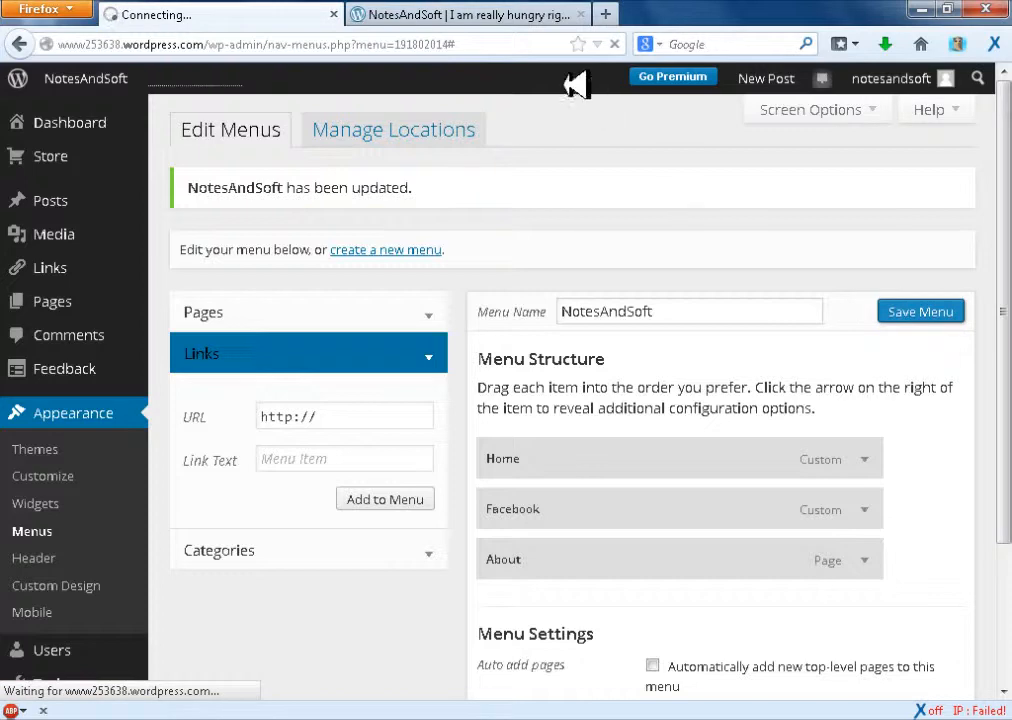
left_click(482, 13)
left_click(616, 44)
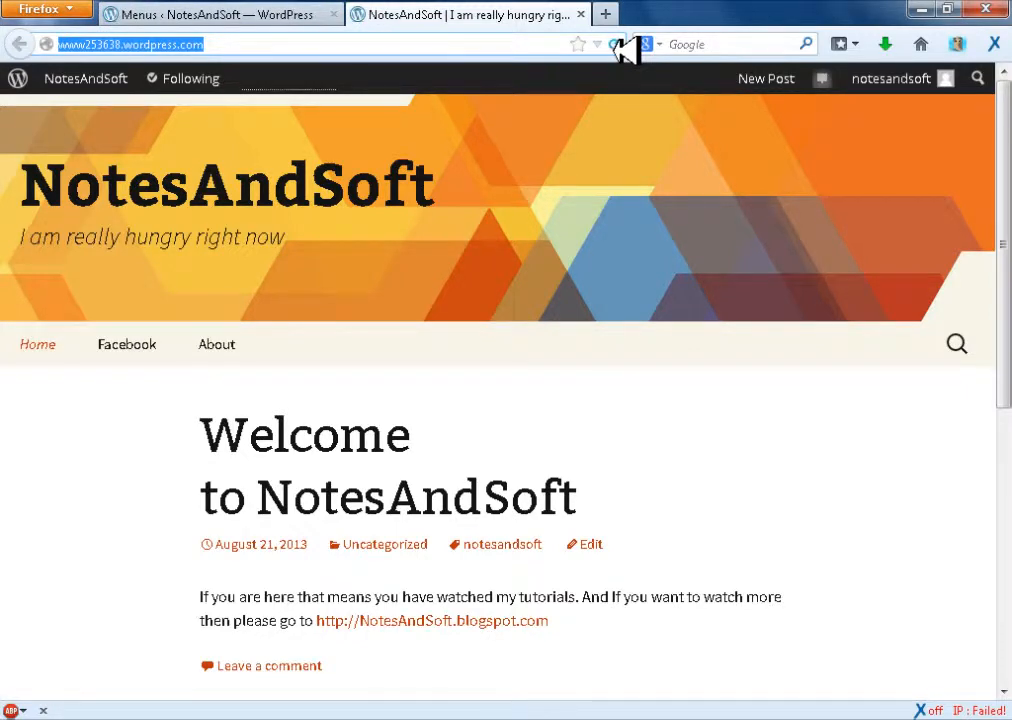
Look at the new-page form and the list of all pages, and return to the menu editor
left_click(300, 16)
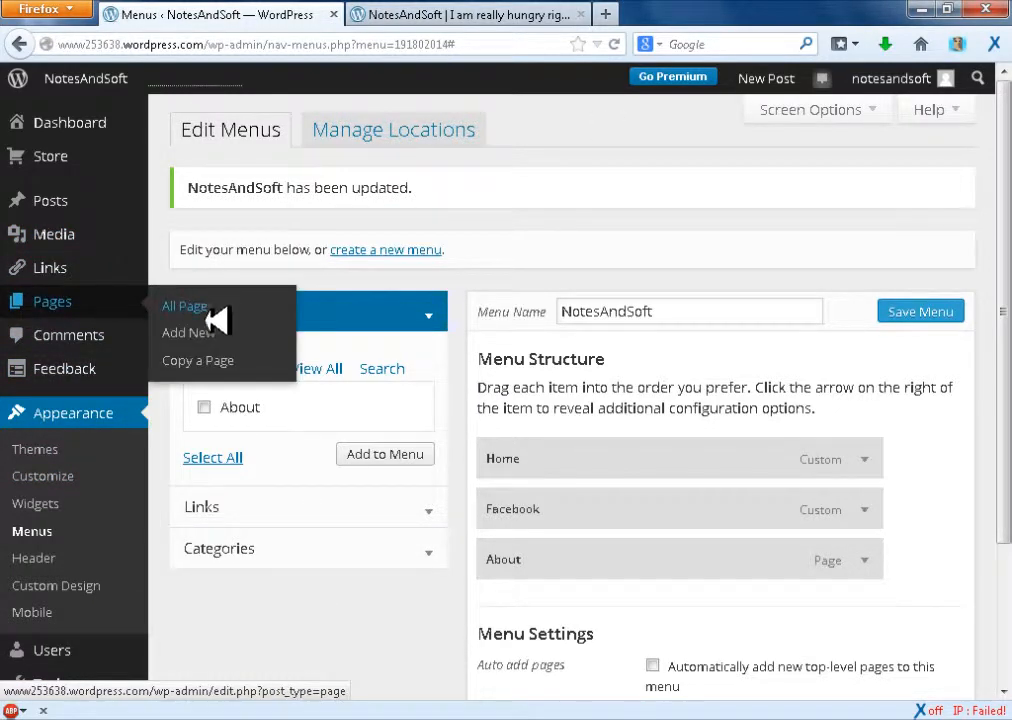
left_click(212, 330)
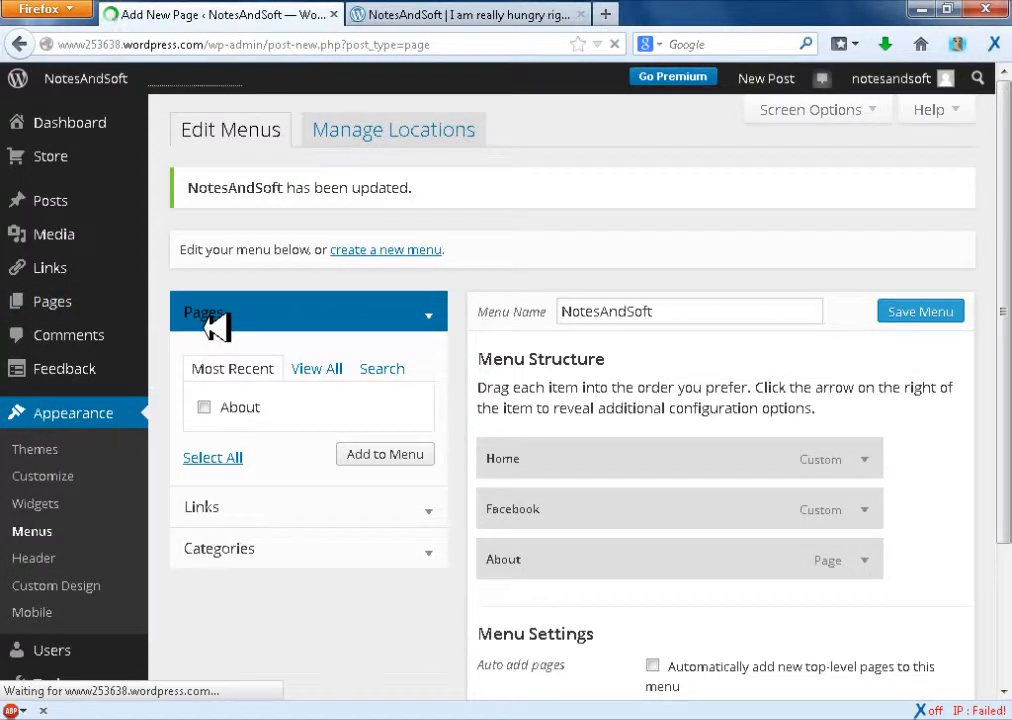
mouse_move(103, 305)
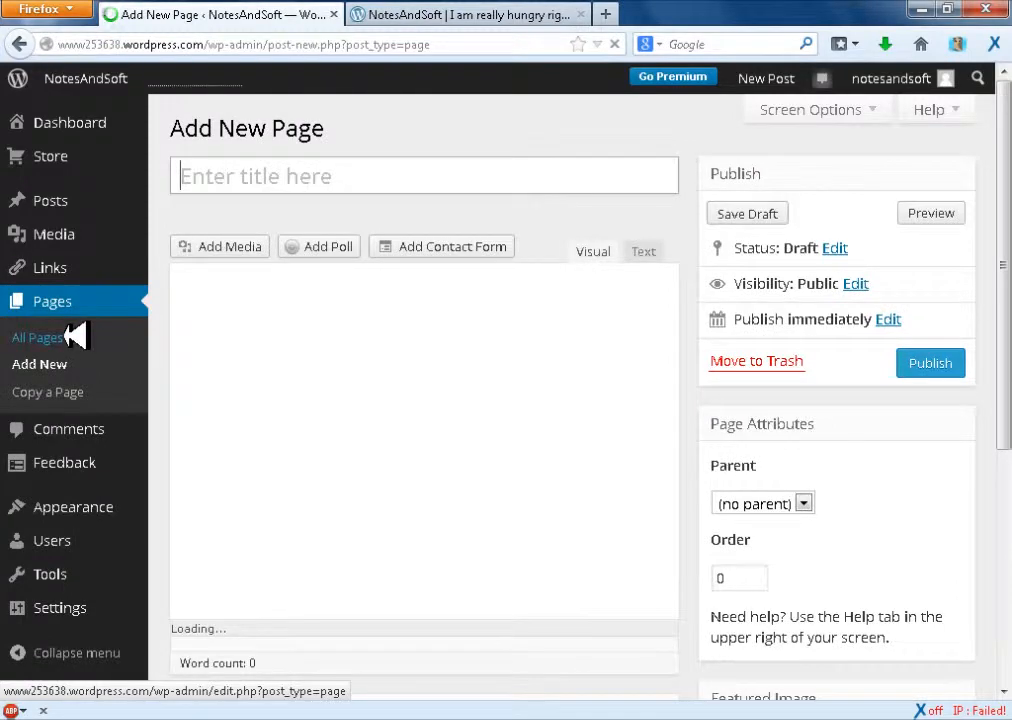
left_click(75, 337)
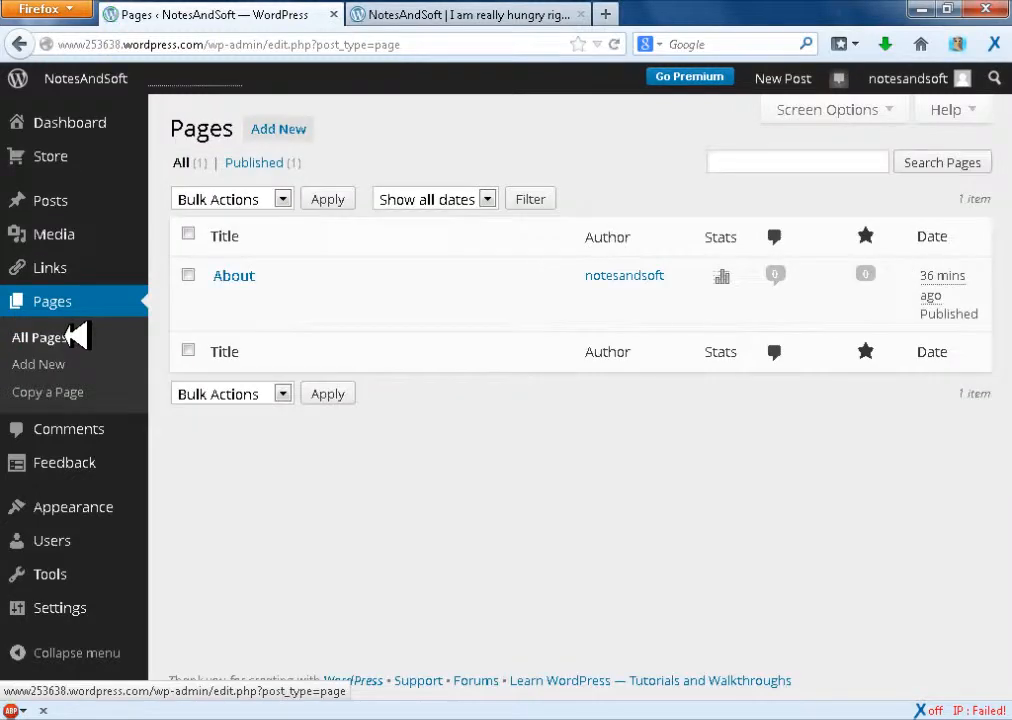
mouse_move(106, 508)
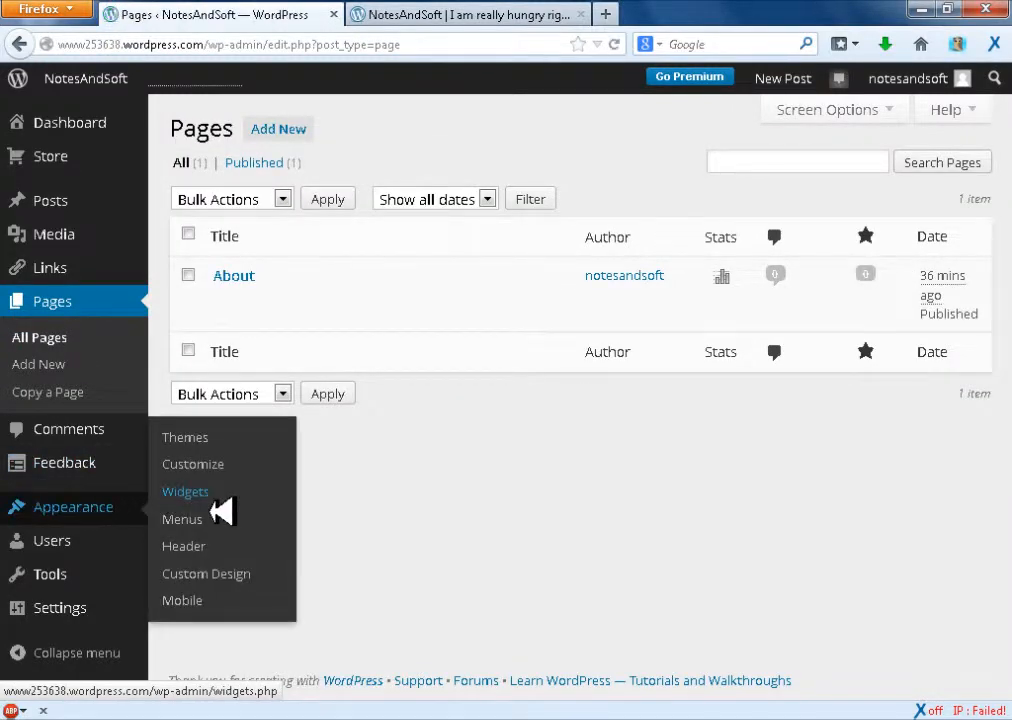
left_click(217, 516)
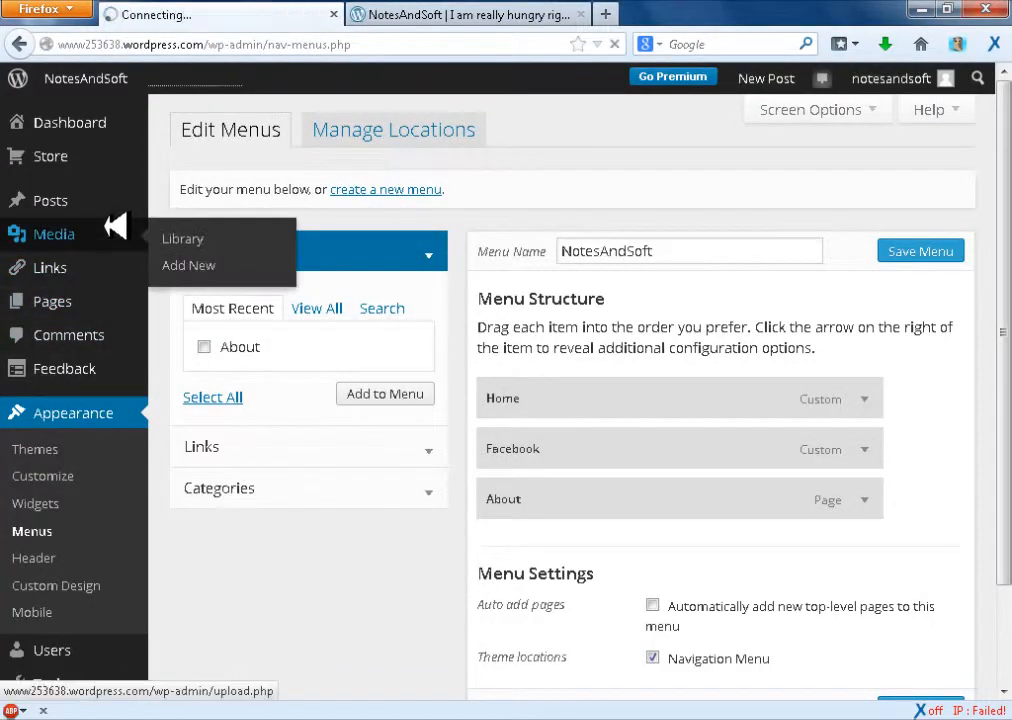
Start a new page and title it NotesAndSoft Video Tutorials
mouse_move(180, 302)
left_click(196, 336)
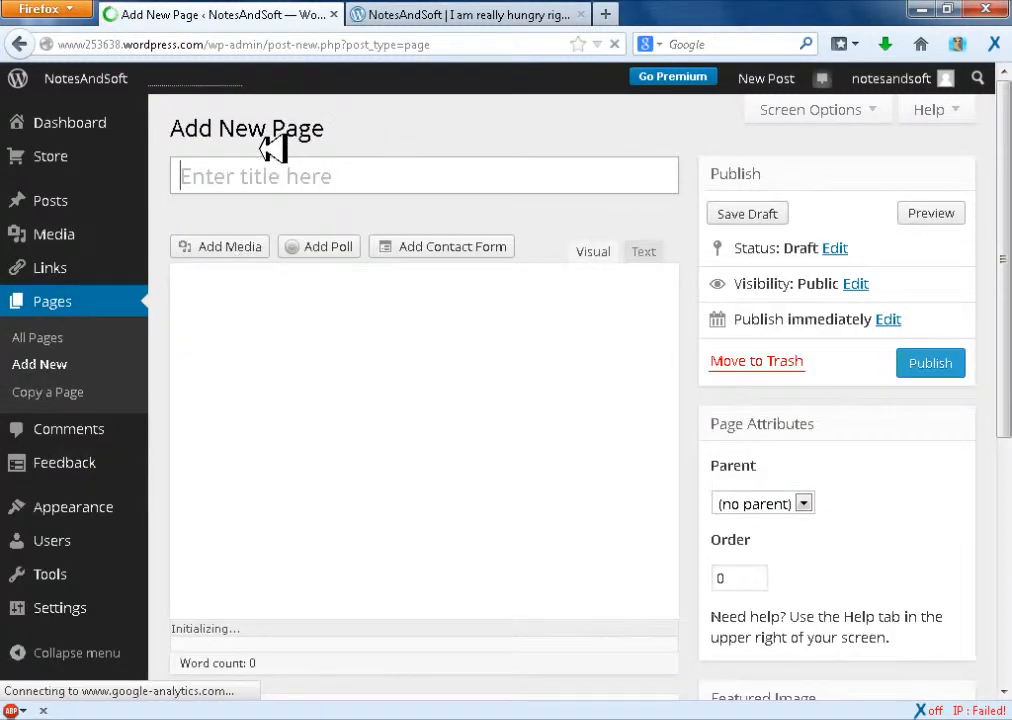
type("Noes")
key("BackSpace")
key("BackSpace")
type("t")
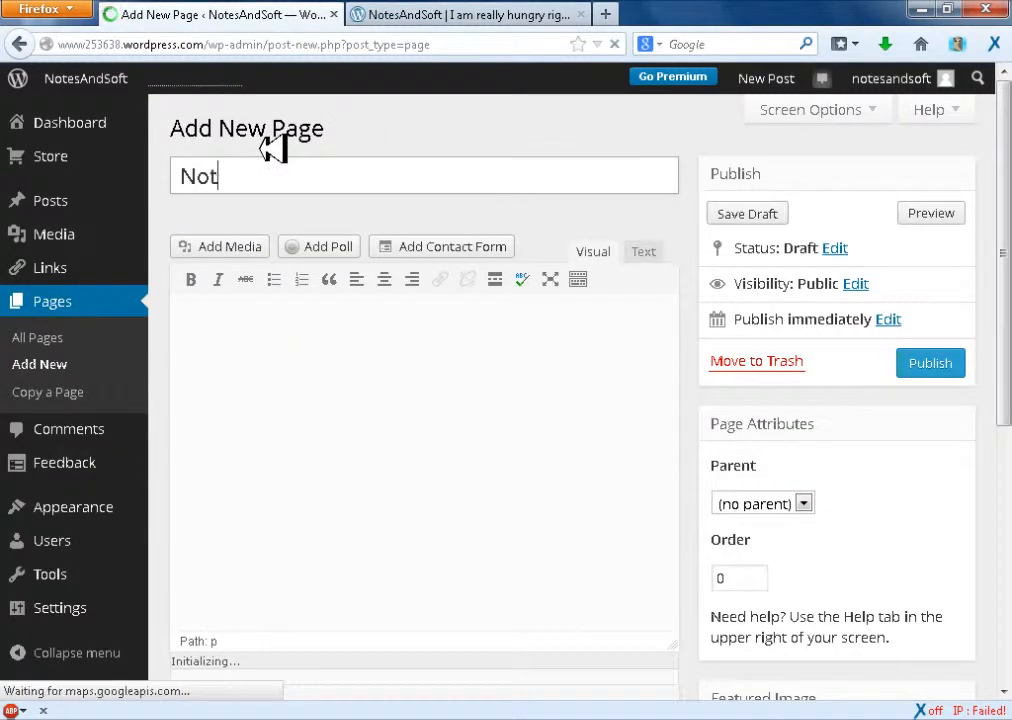
type("esa")
key("BackSpace")
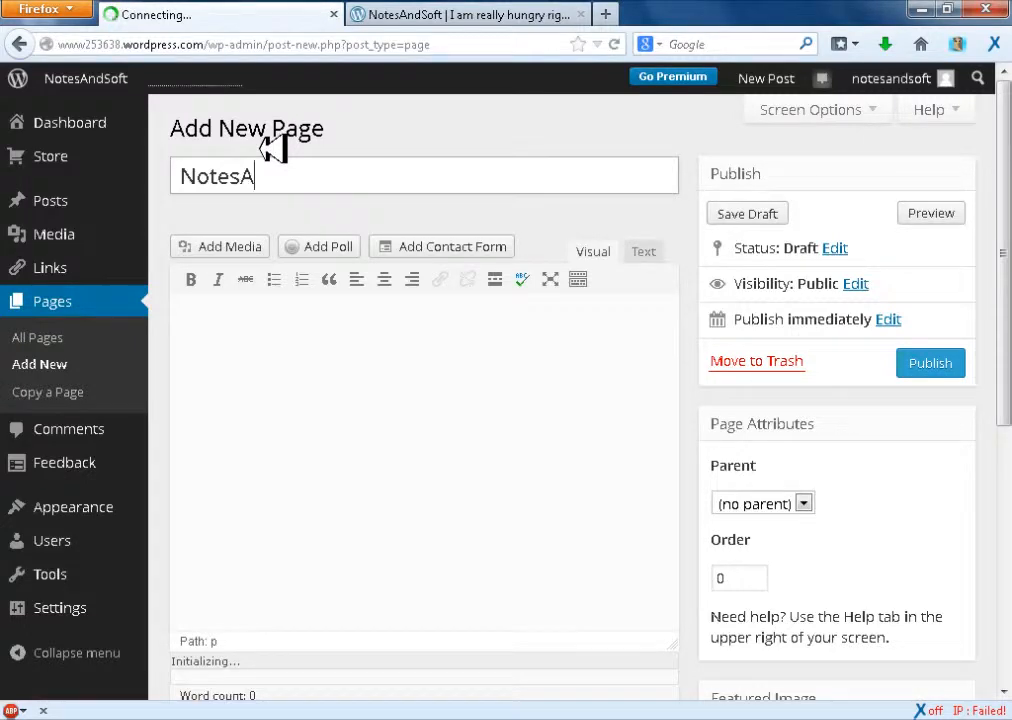
type("AndS")
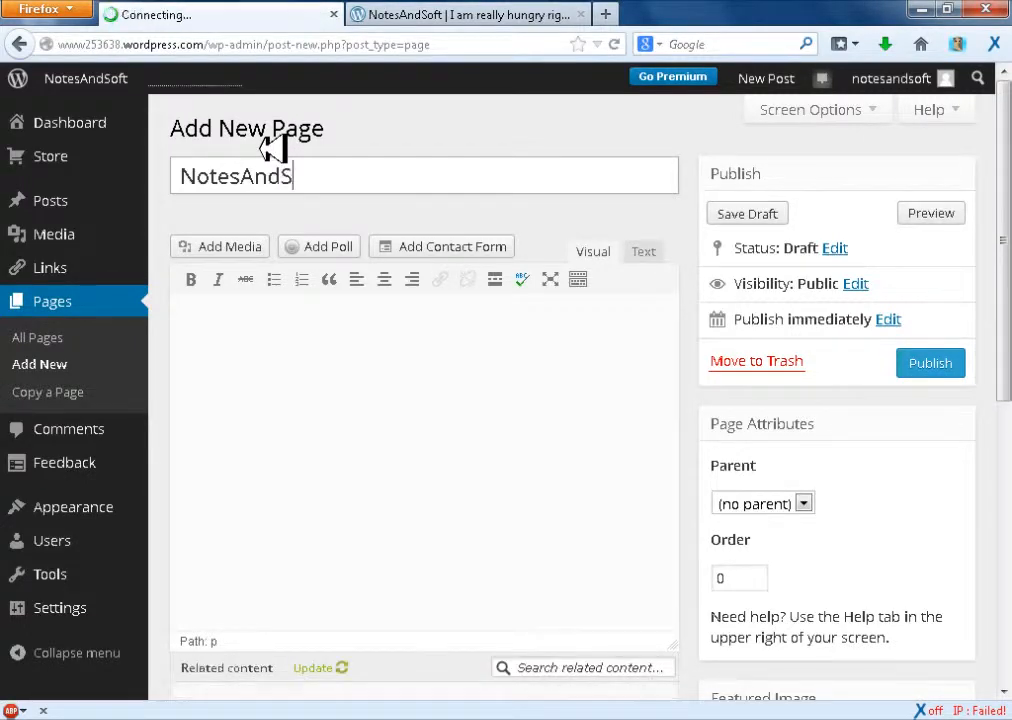
type("oft Video Tutorials")
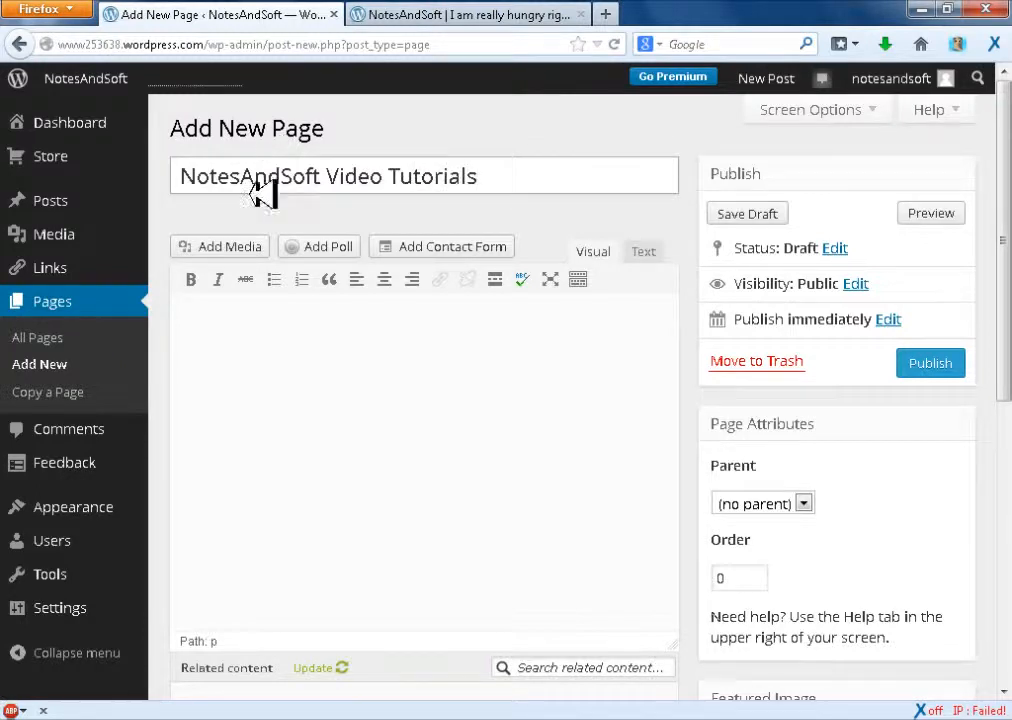
Fill the page body with repeated copies of the title text NotesAndSoft Video Tutorials
left_click(280, 300)
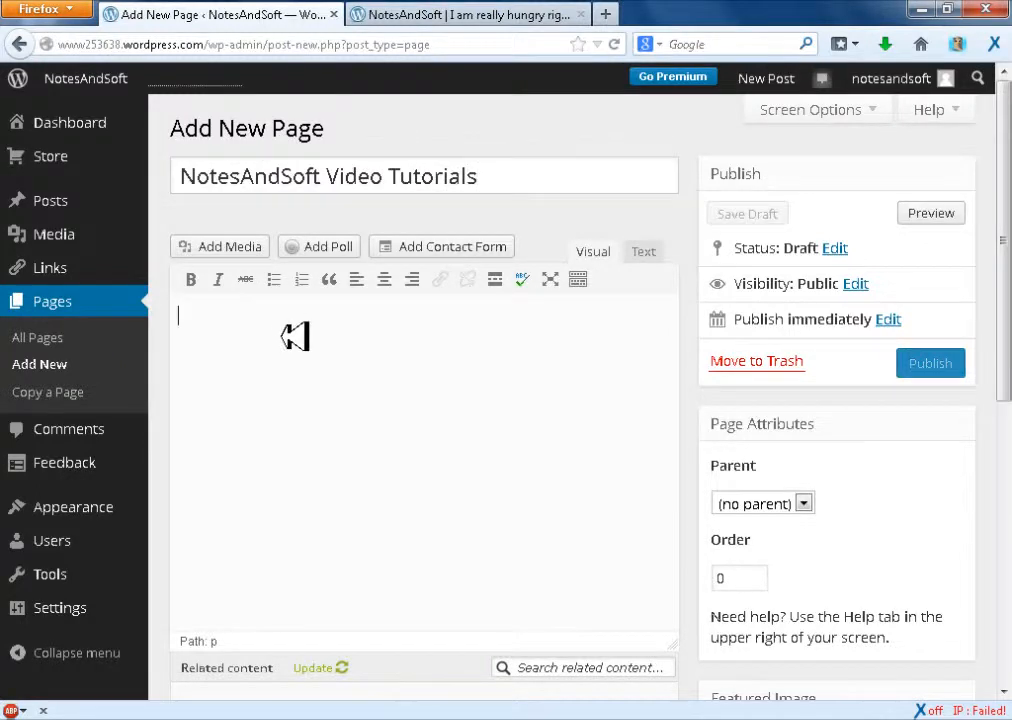
left_click_drag(515, 173, 131, 174)
right_click(294, 178)
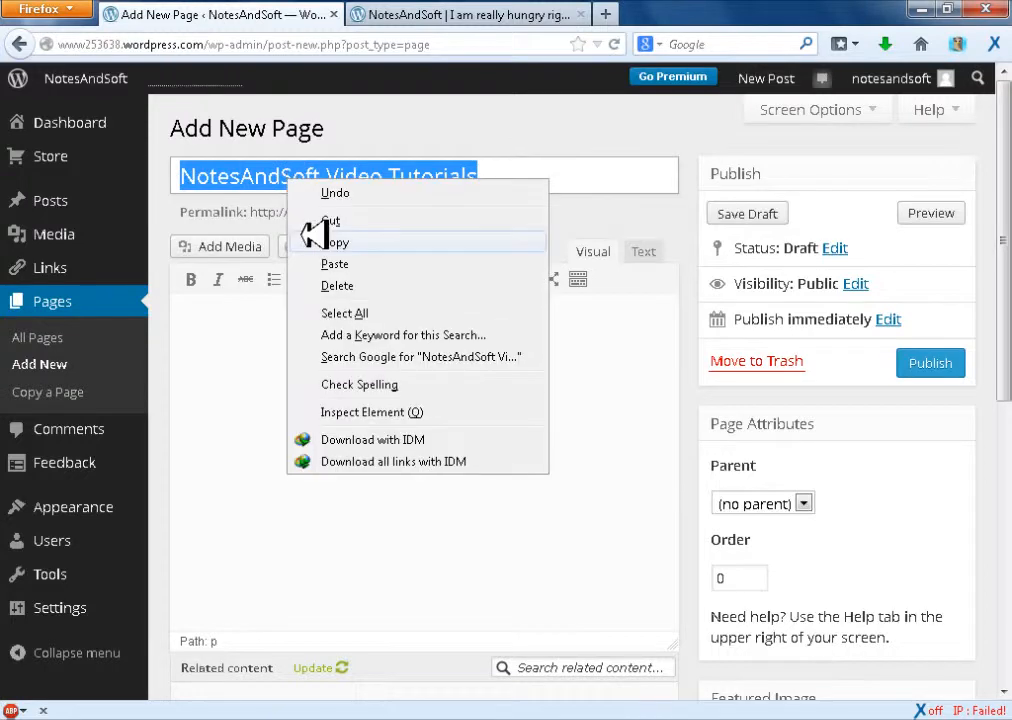
left_click(320, 238)
left_click(320, 316)
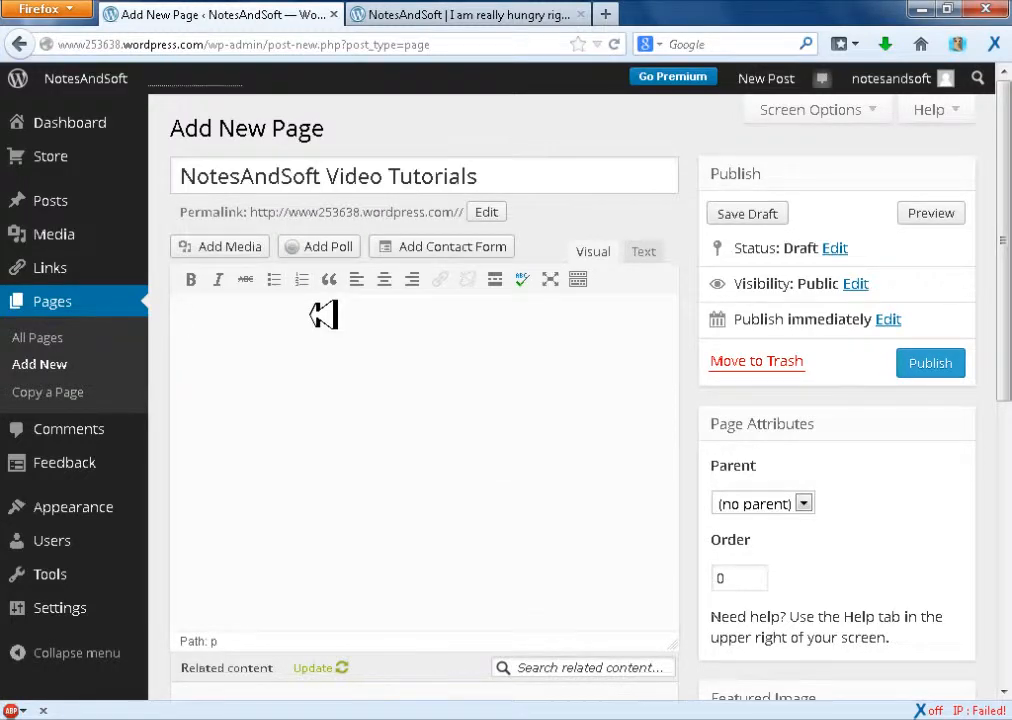
key("ctrl+v")
key("ctrl+v")
key("ctrl+v")
key("ctrl+v")
key("ctrl+v")
key("ctrl+v")
key("ctrl+v")
key("ctrl+v")
key("ctrl+v")
key("ctrl+v")
key("ctrl+v")
key("ctrl+v")
key("ctrl+v")
key("ctrl+v")
key("ctrl+v")
key("ctrl+v")
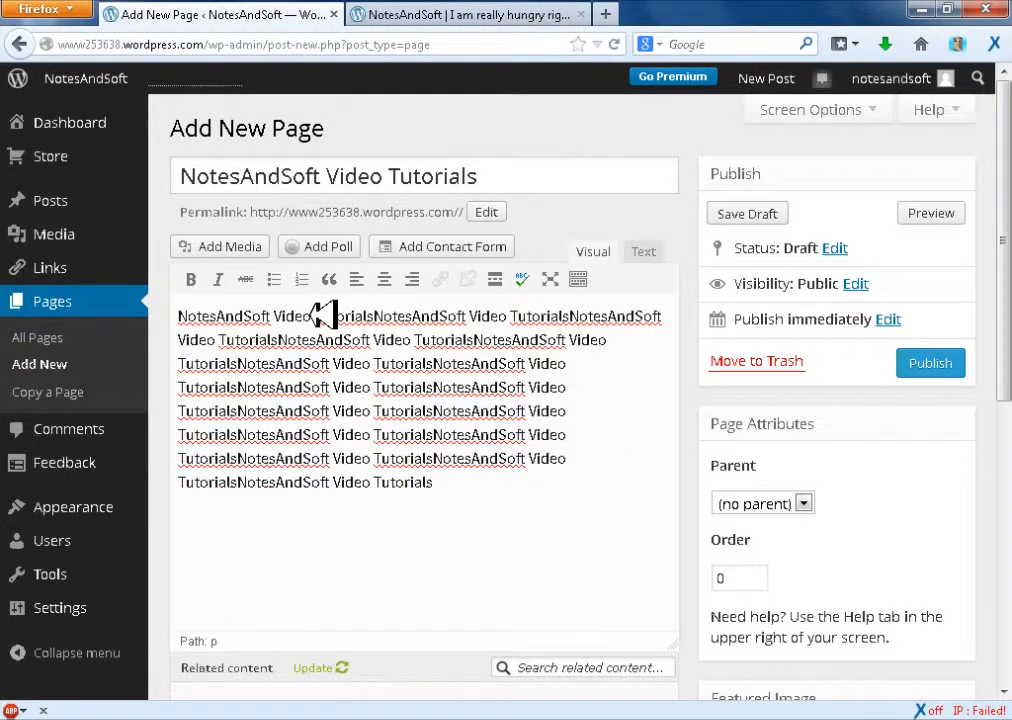
key("ctrl+v")
key("ctrl+v")
key("ctrl+v")
key("ctrl+v")
key("ctrl+v")
key("ctrl+v")
key("ctrl+v")
key("ctrl+v")
key("ctrl+v")
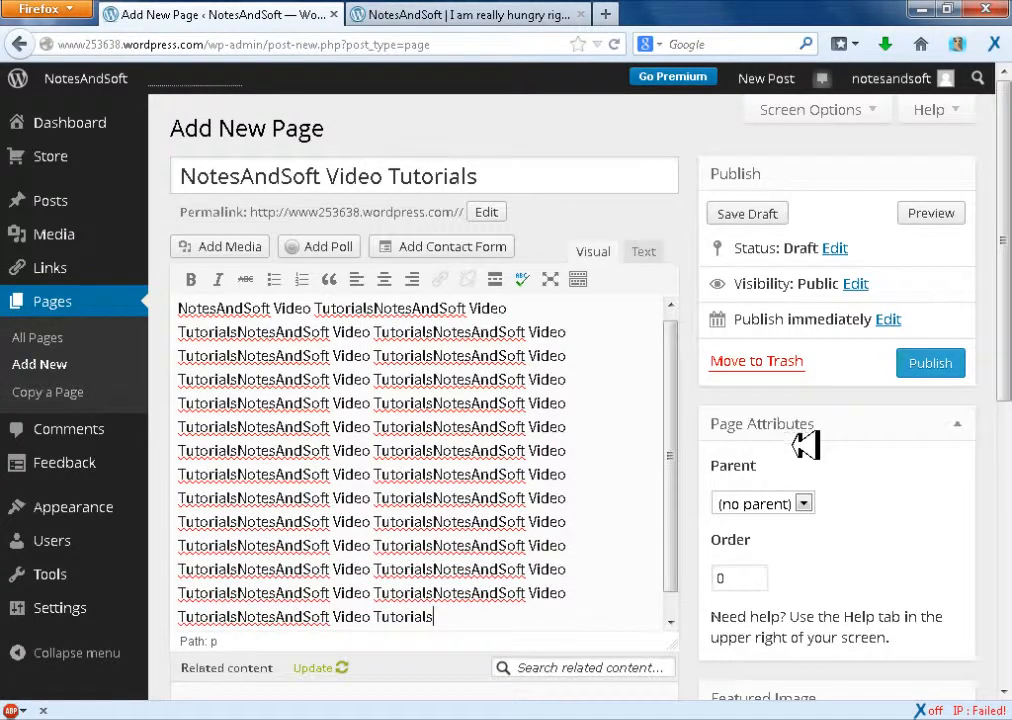
left_click_drag(676, 435, 674, 422)
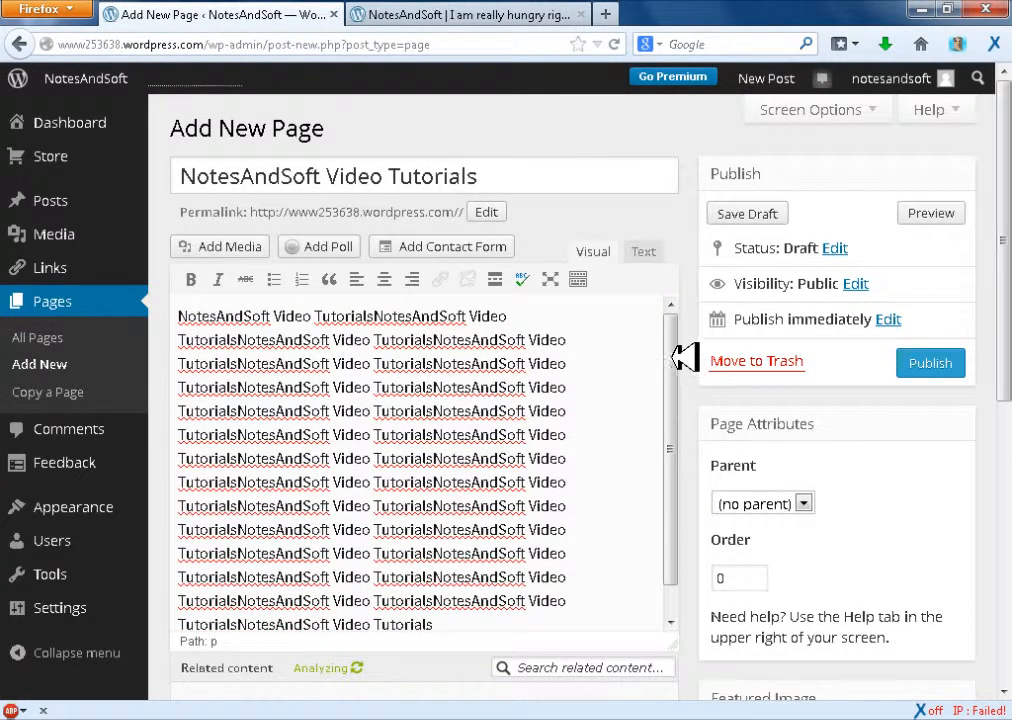
left_click_drag(672, 357, 673, 386)
mouse_move(1007, 266)
left_mouse_down()
mouse_move(1008, 429)
mouse_move(1008, 257)
left_mouse_up()
left_click_drag(672, 408, 690, 322)
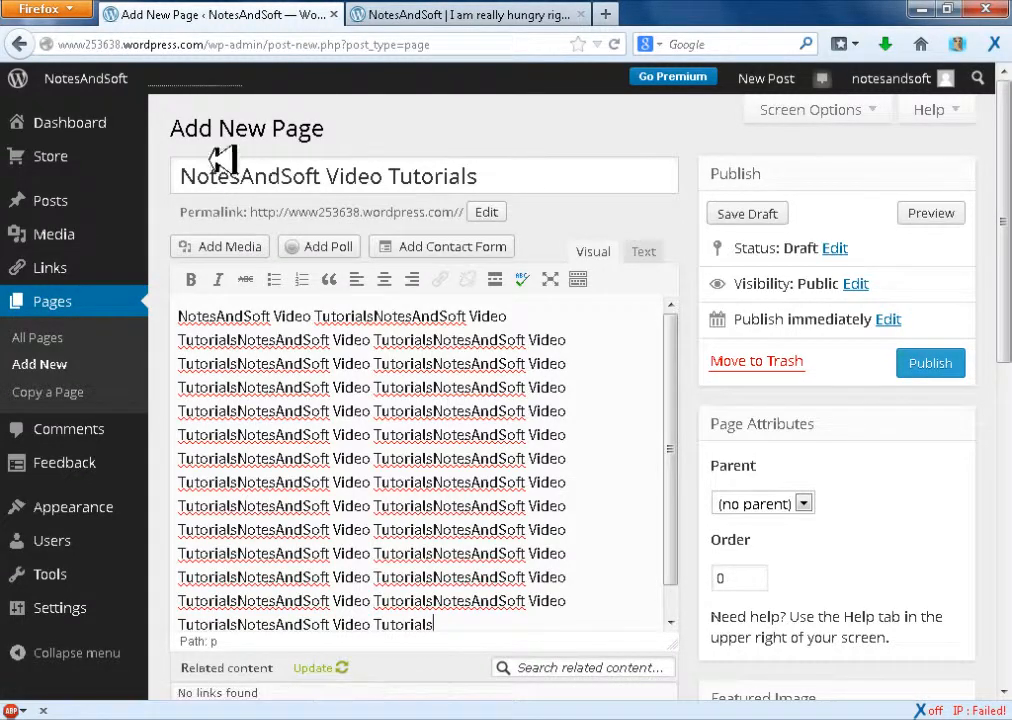
left_click_drag(215, 128, 168, 128)
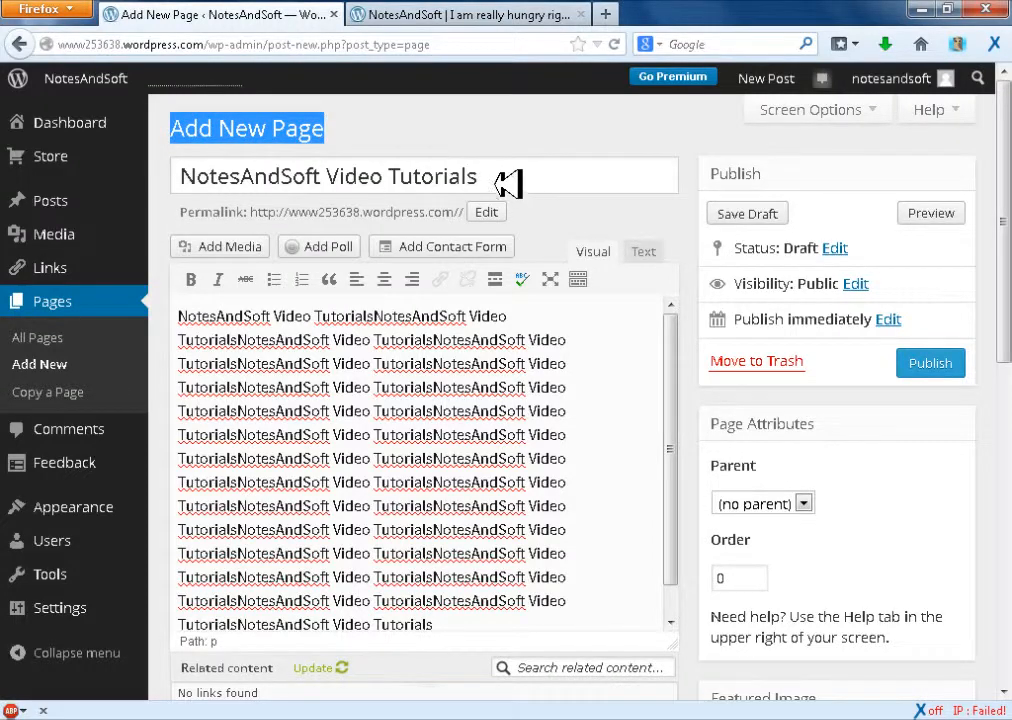
left_click_drag(508, 180, 199, 176)
left_click(196, 176)
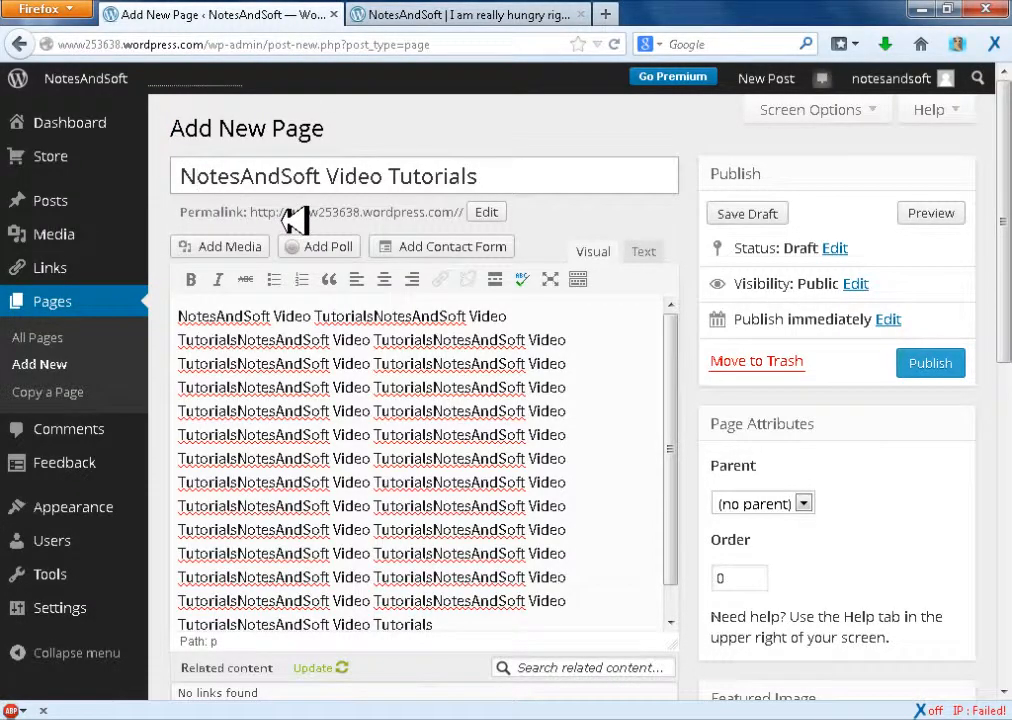
Check the About page's address on the live blog and set the new page's permalink slug to notesandsoft
left_click(445, 12)
left_click(229, 344)
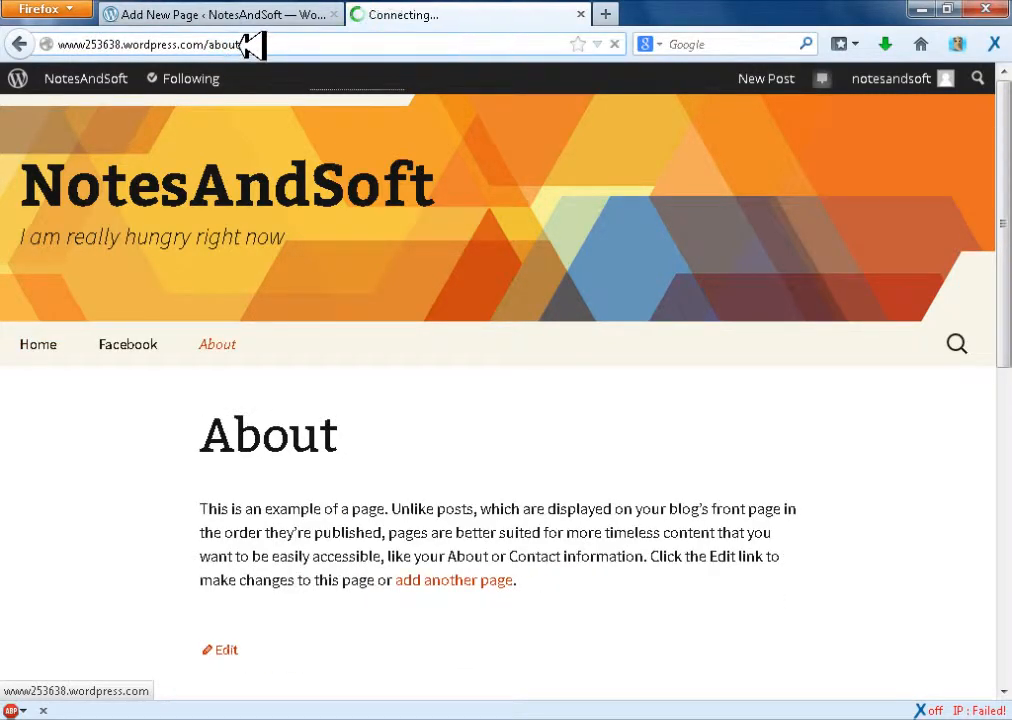
left_click(248, 12)
left_click(492, 212)
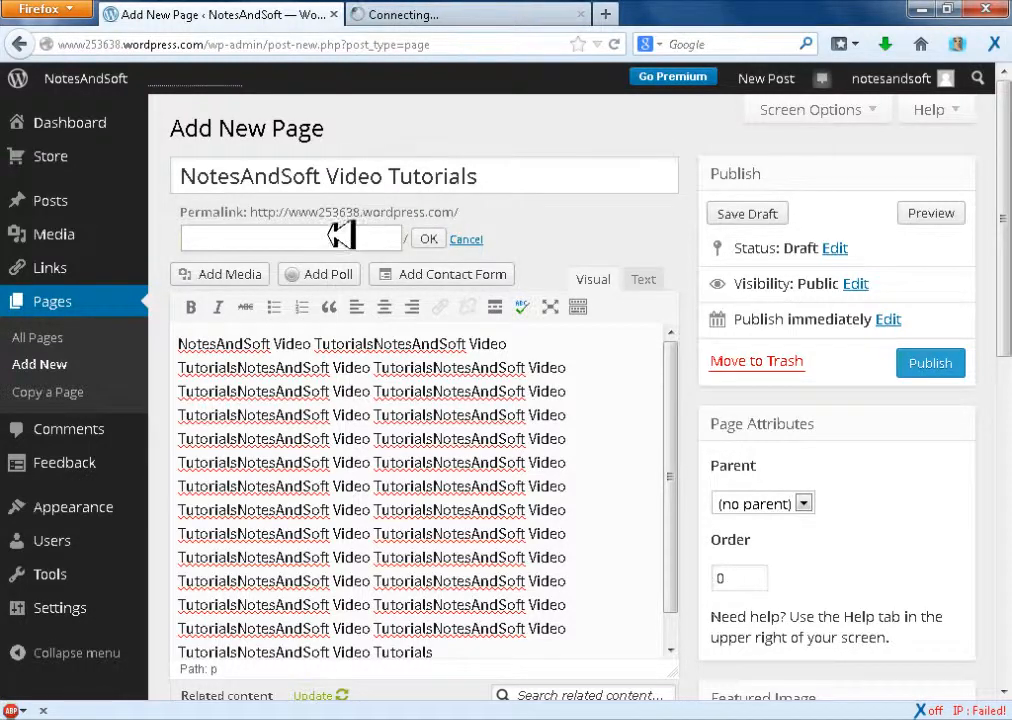
type("notesandsoft")
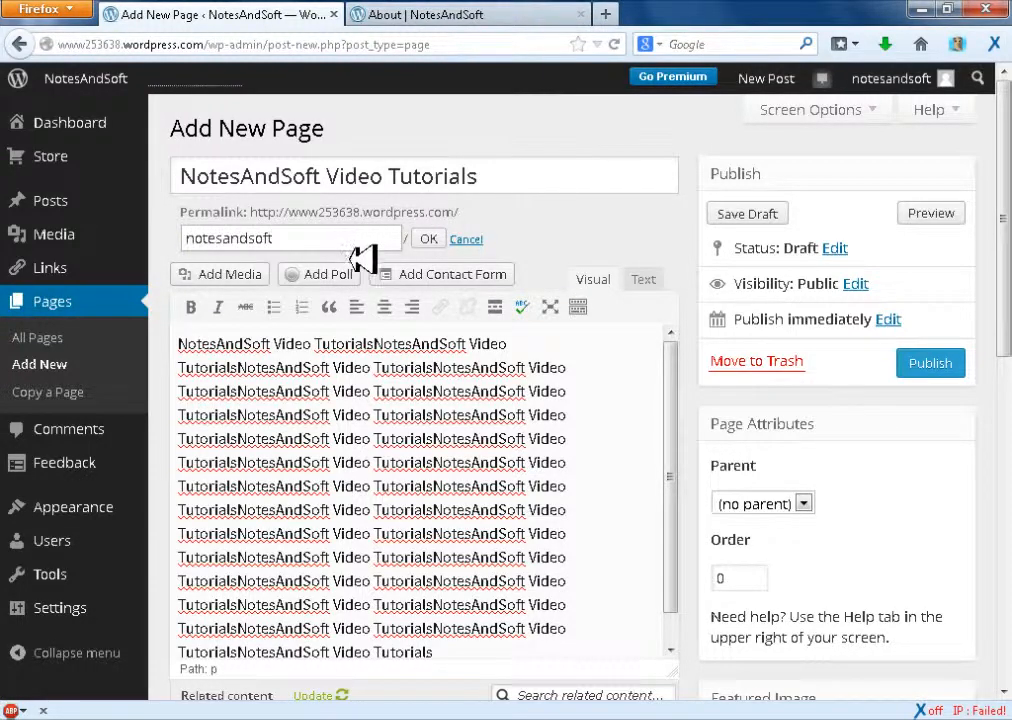
left_click(429, 238)
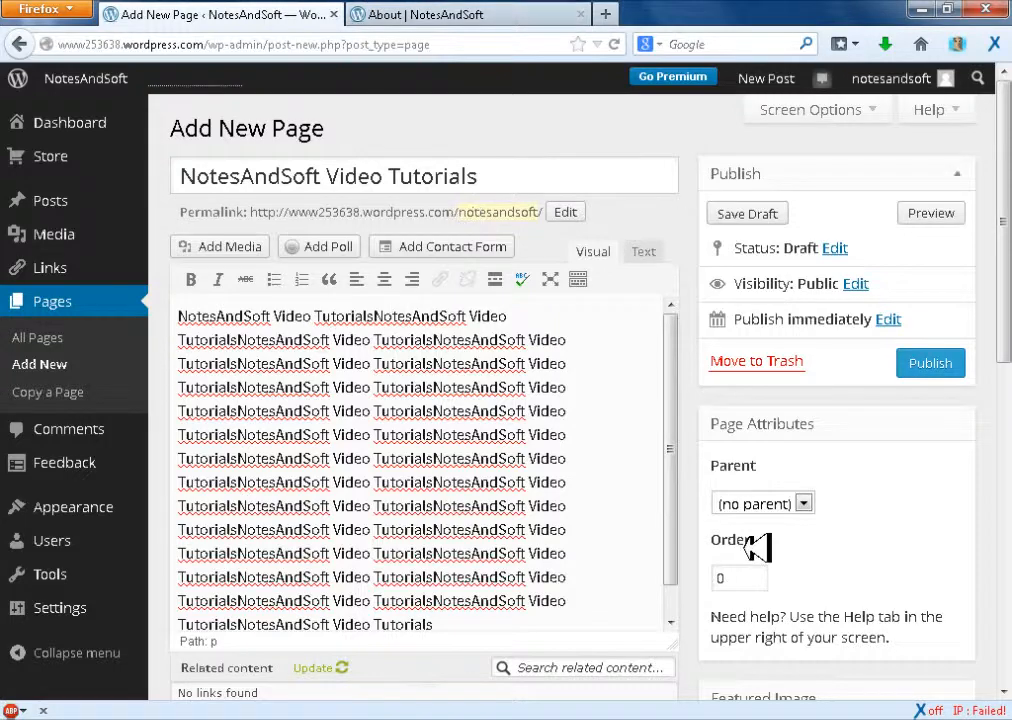
Insert the eye picture img.jpg from the media library into the page body
mouse_move(1008, 246)
left_mouse_down()
mouse_move(1009, 467)
mouse_move(1004, 235)
left_mouse_up()
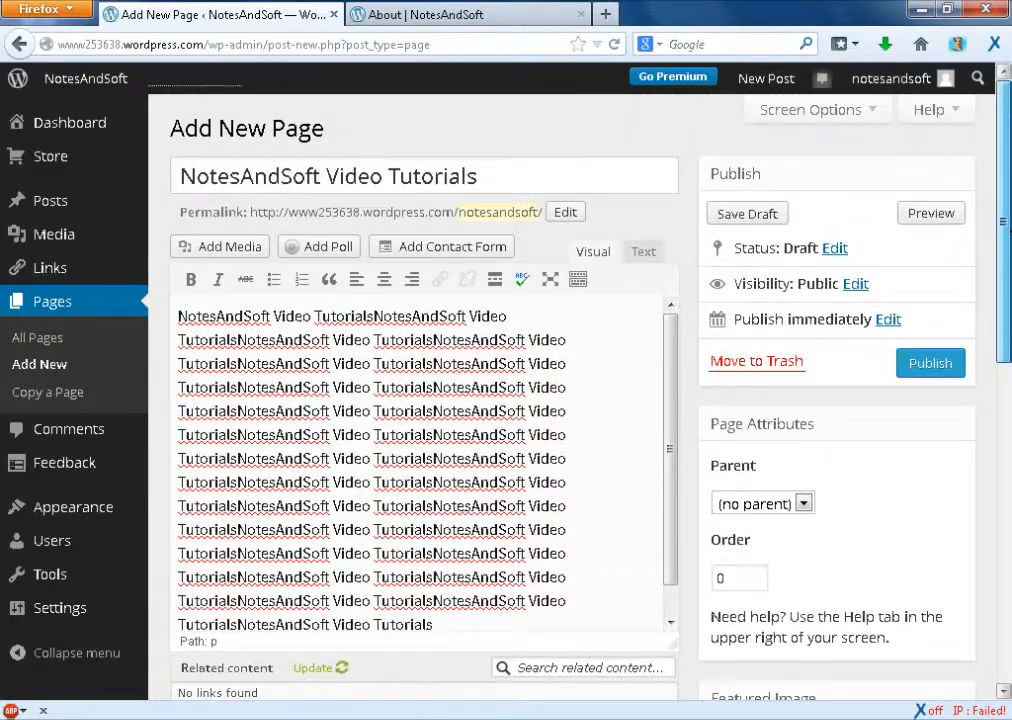
left_click(262, 248)
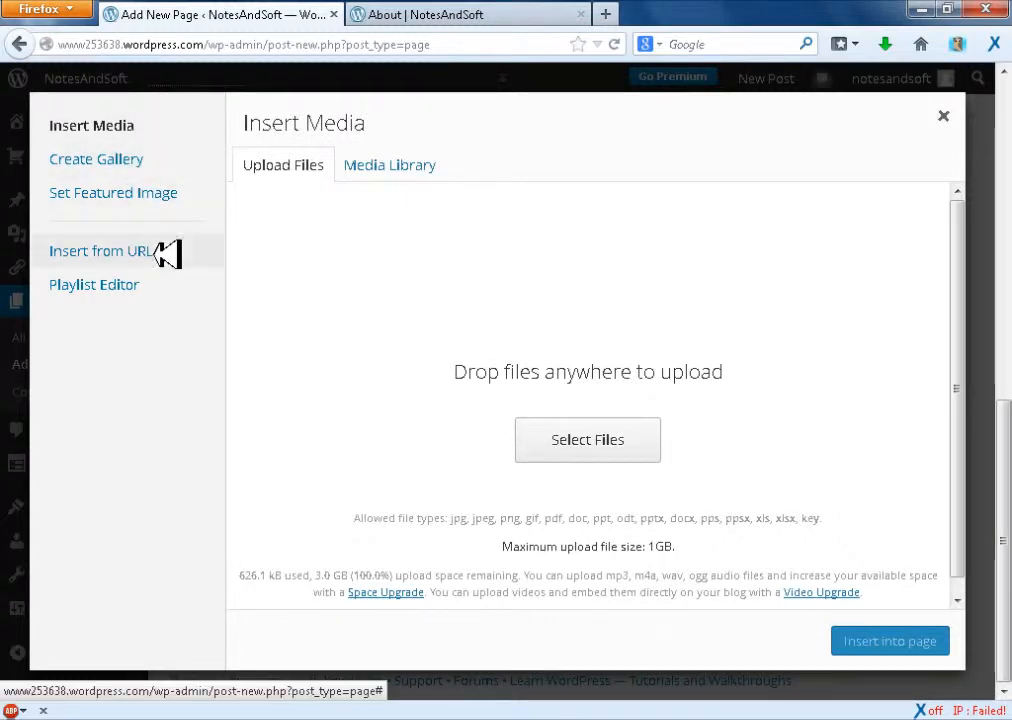
left_click(352, 167)
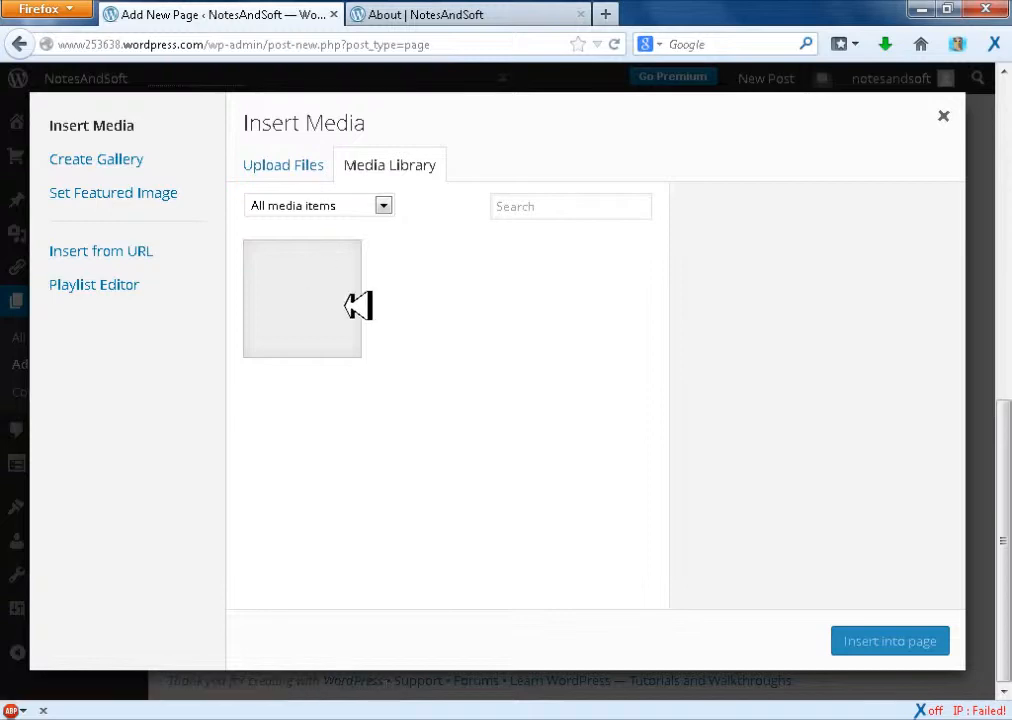
left_click(312, 292)
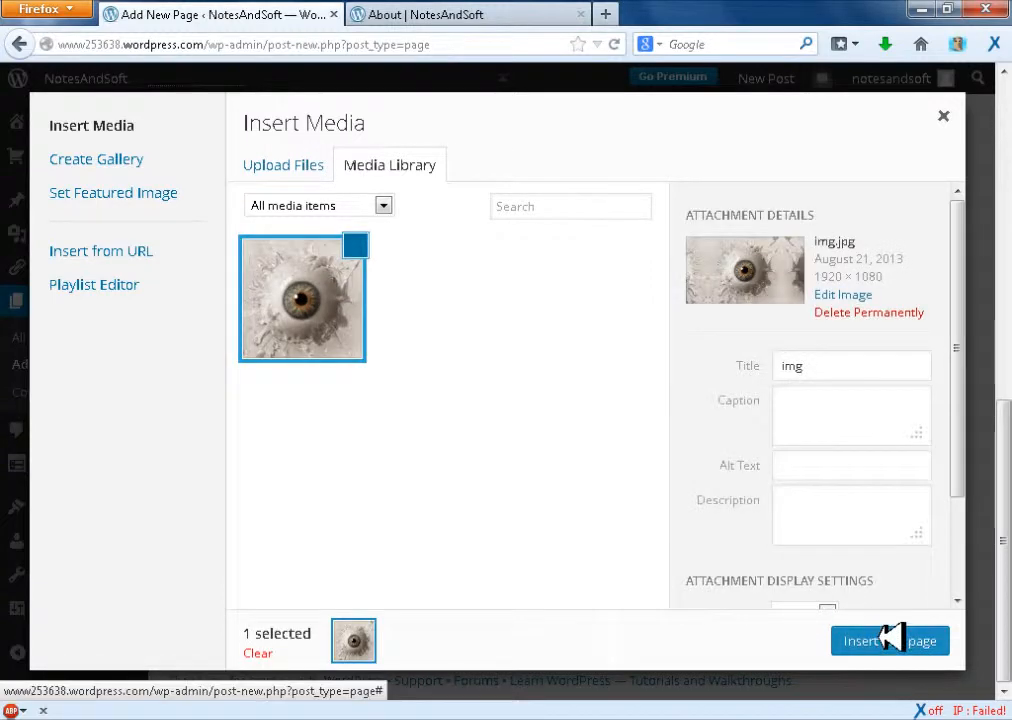
left_click(889, 640)
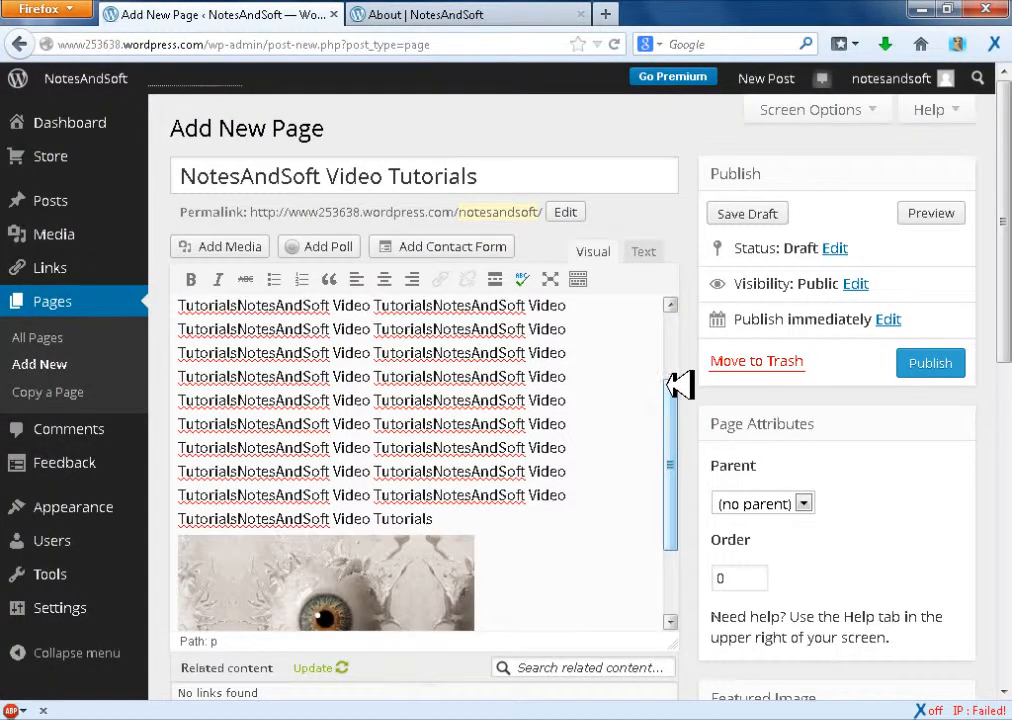
Edit the inserted picture, setting its size to 60%, its title to testing image and its caption to tesitjsklafjskdjf
left_click_drag(669, 385, 669, 528)
left_click(429, 497)
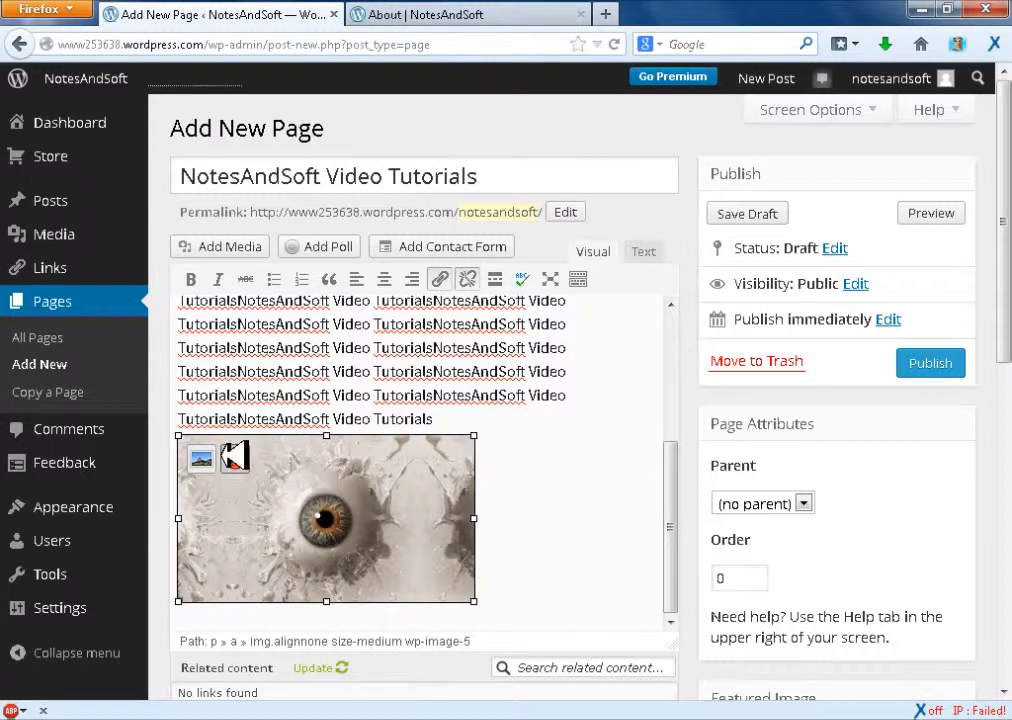
left_click(222, 456)
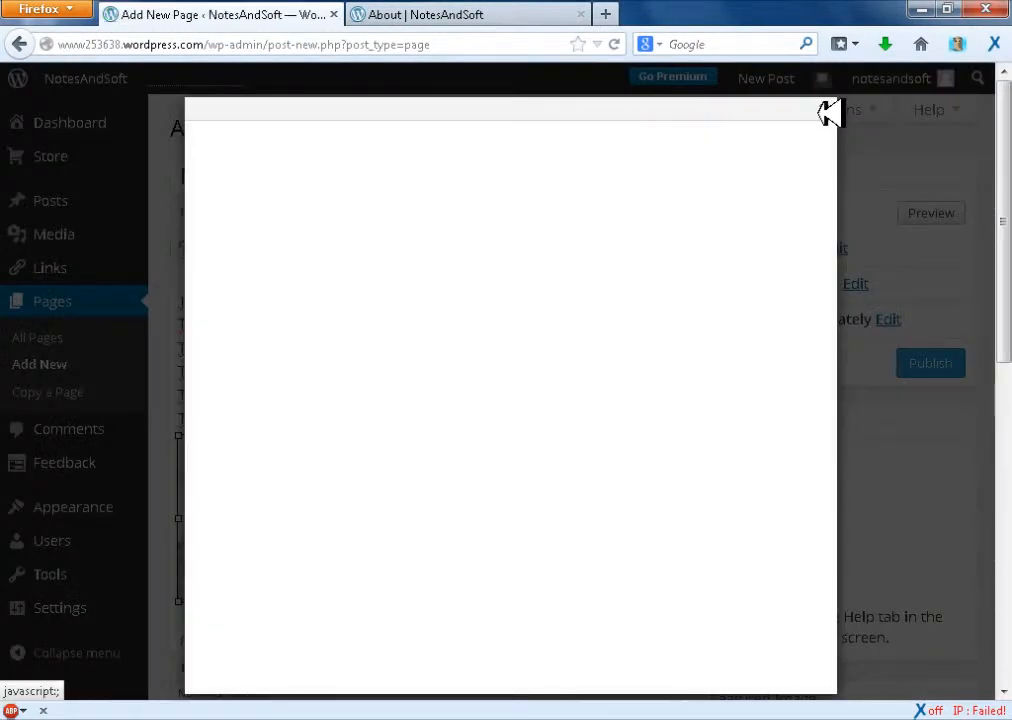
left_click(290, 301)
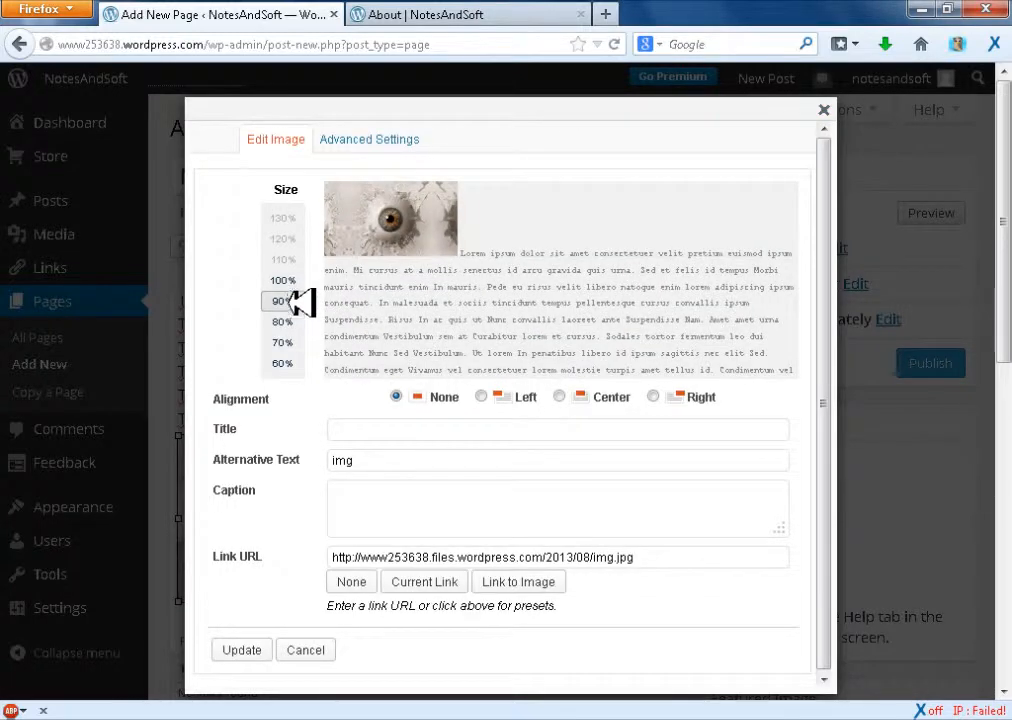
left_click(290, 321)
left_click(290, 342)
left_click(290, 362)
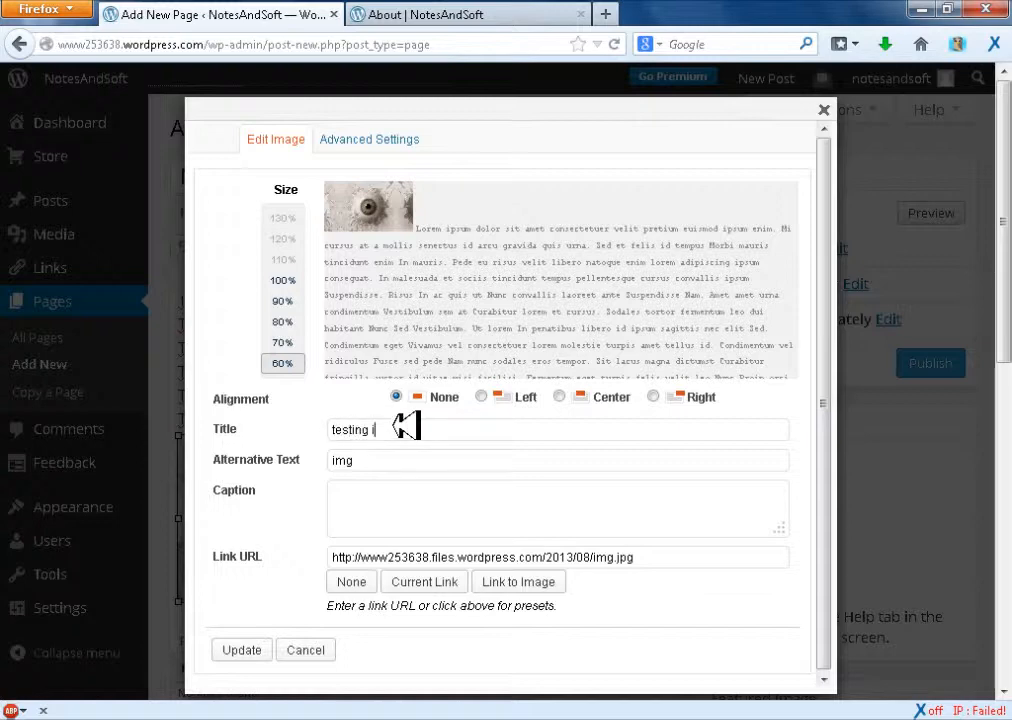
left_click(390, 500)
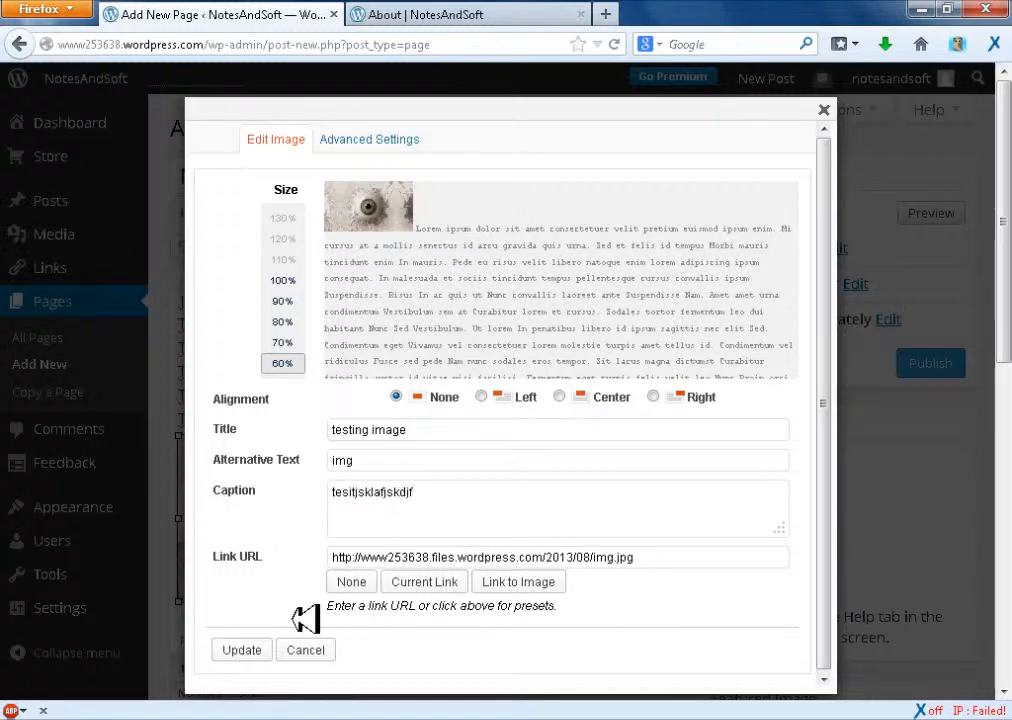
Set the picture's width to 200 and height to 100 in its advanced image settings
left_click(384, 131)
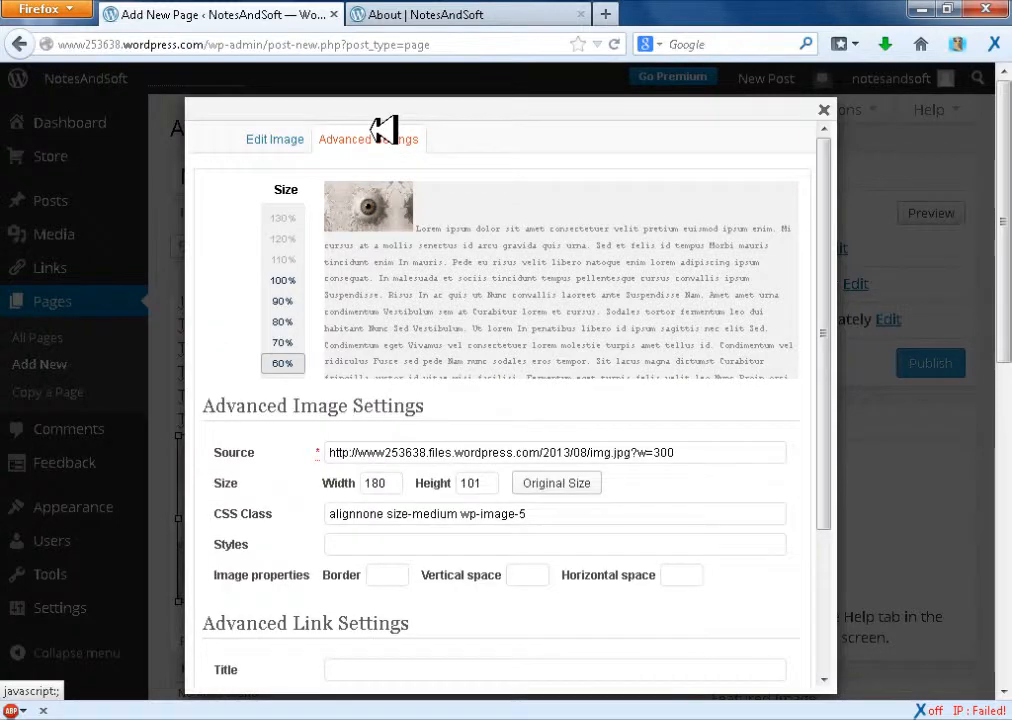
double_click(388, 482)
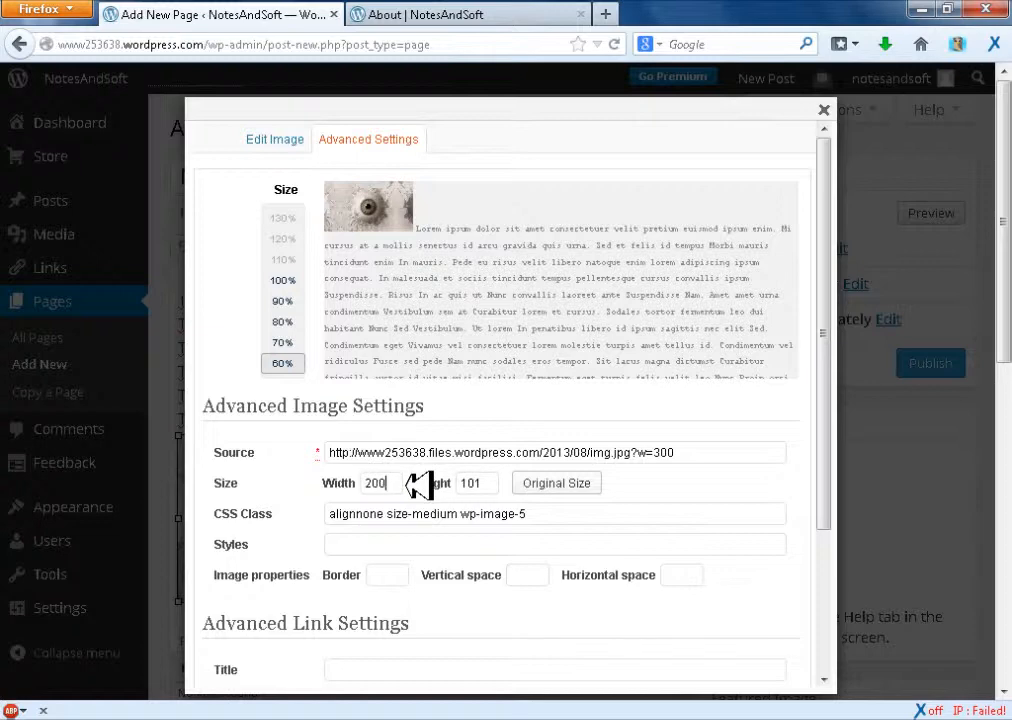
type("200")
double_click(468, 482)
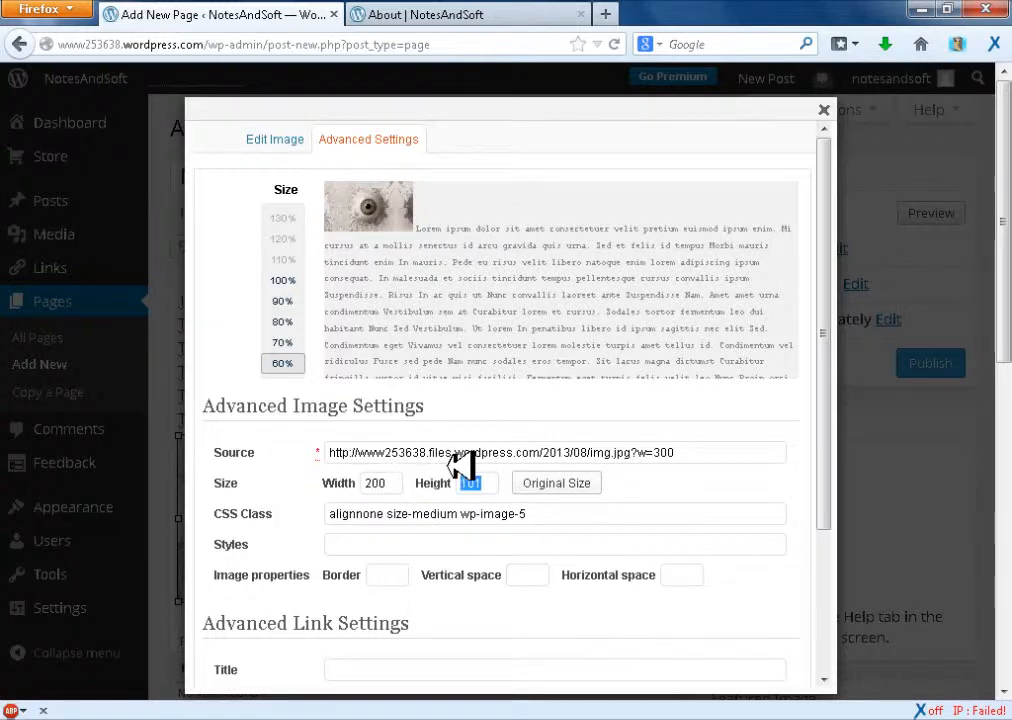
type("100")
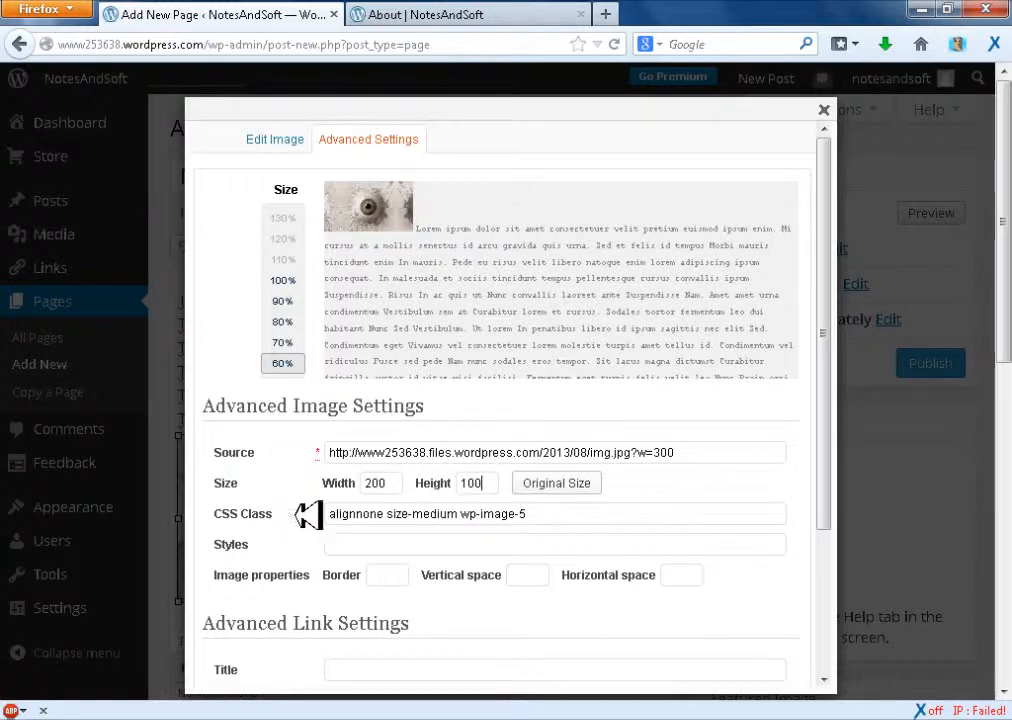
Review the picture's CSS class, styles and advanced link settings, and apply the image changes
left_click_drag(340, 511, 530, 522)
left_click(551, 520)
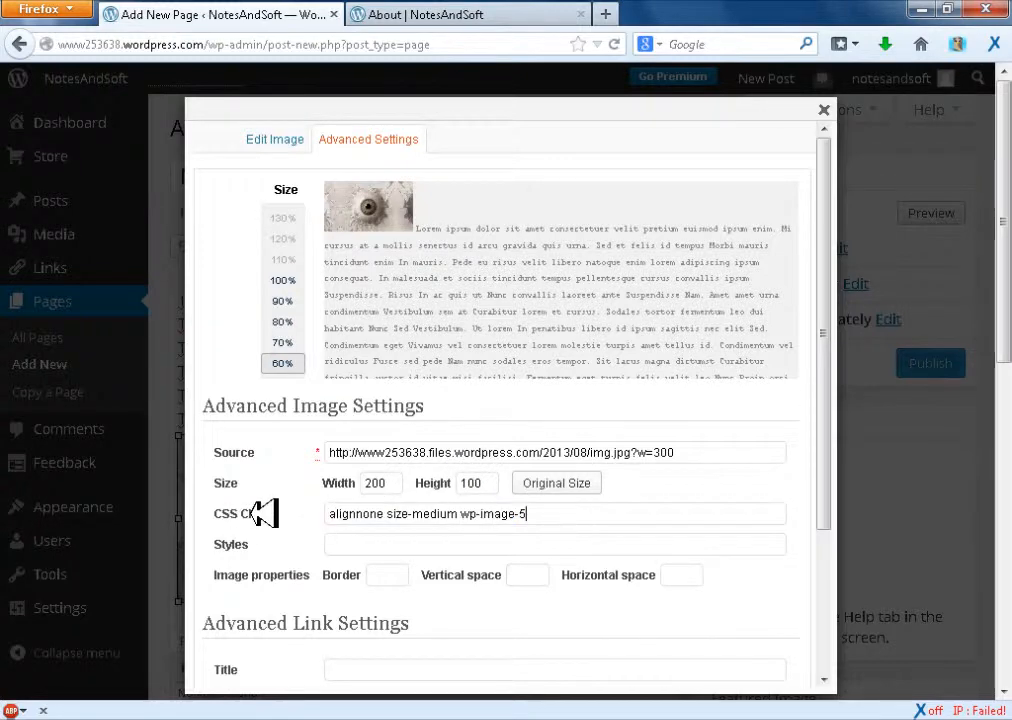
left_click(443, 540)
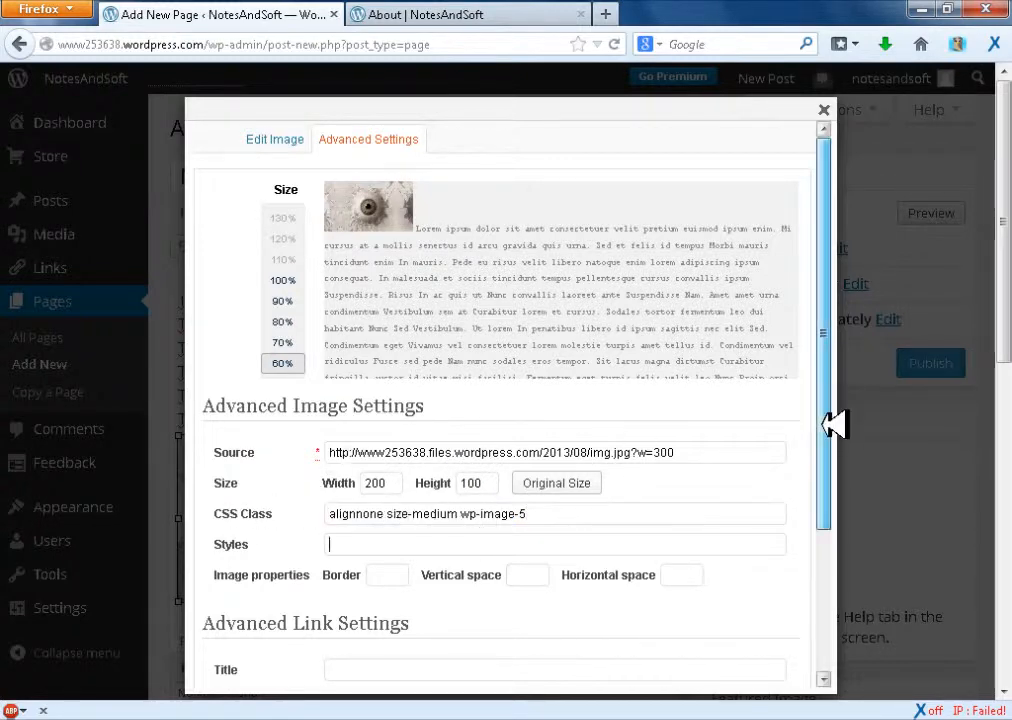
scroll(836, 420, "down", 1)
scroll(830, 511, "down", 2)
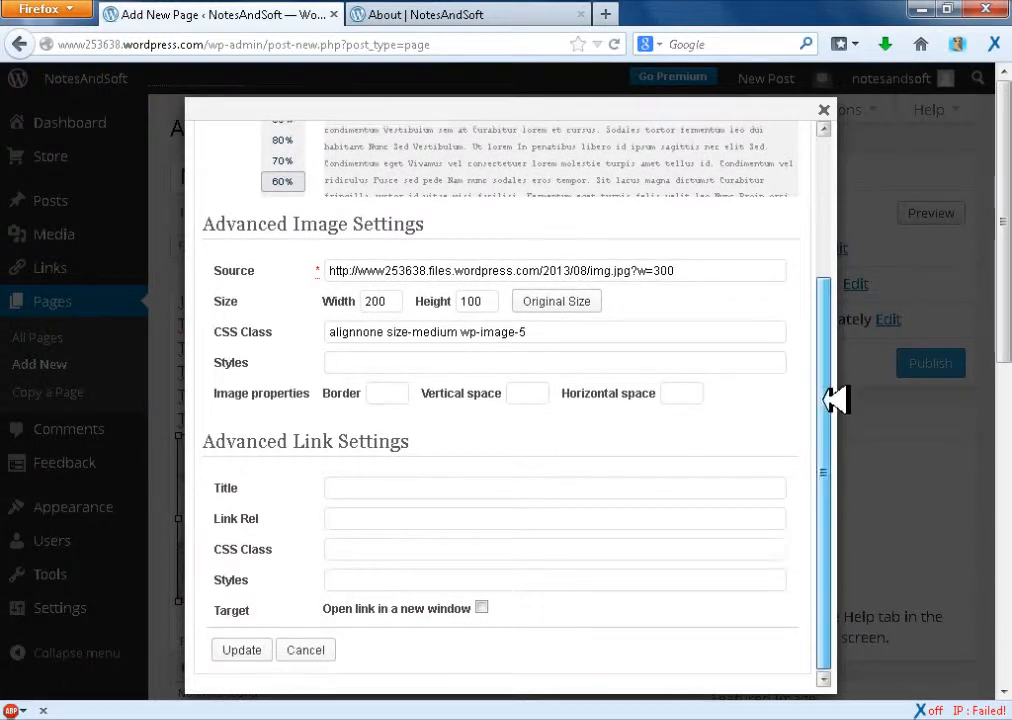
scroll(838, 300, "up", 3)
scroll(831, 436, "down", 3)
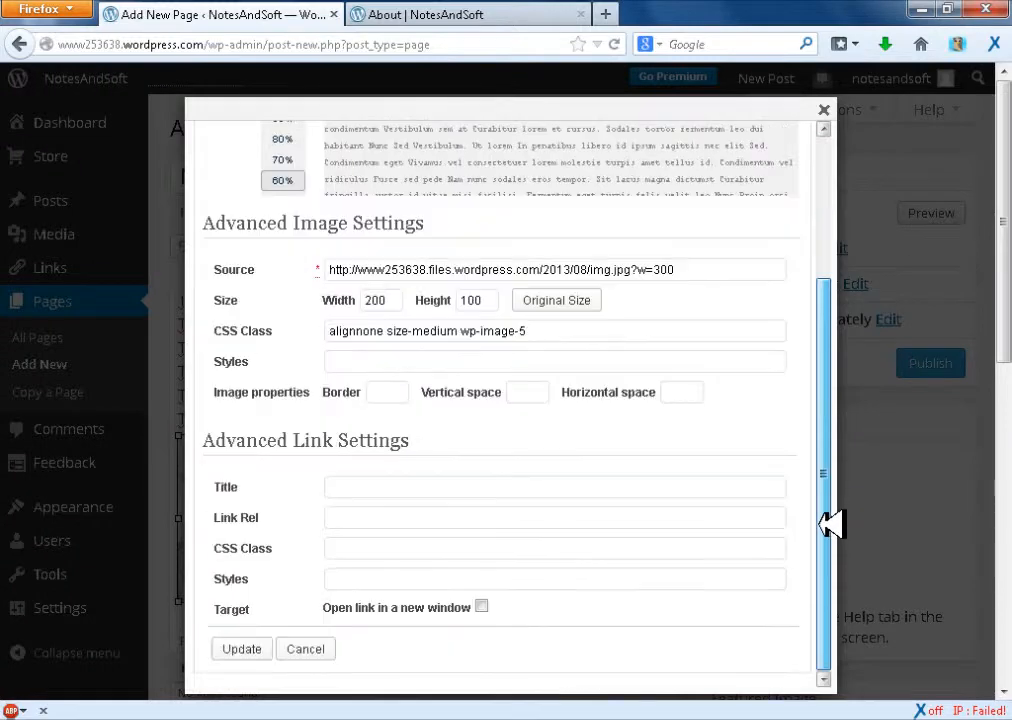
left_click(417, 486)
left_click(241, 648)
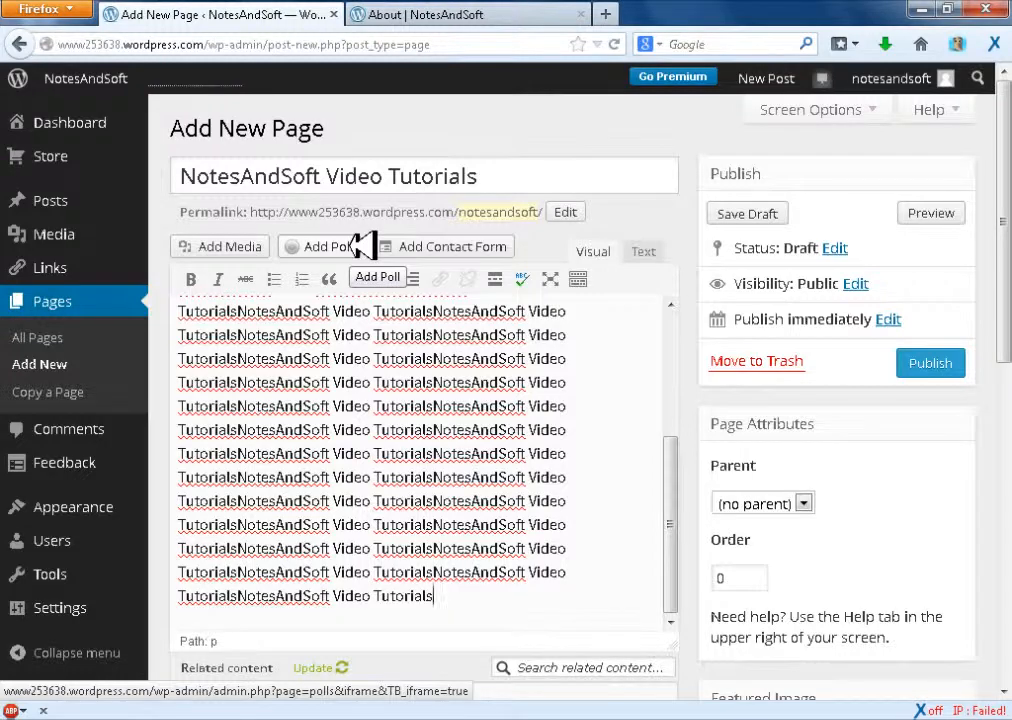
Examine the new-poll form and its available poll styles, and close it without saving a poll
left_click(362, 245)
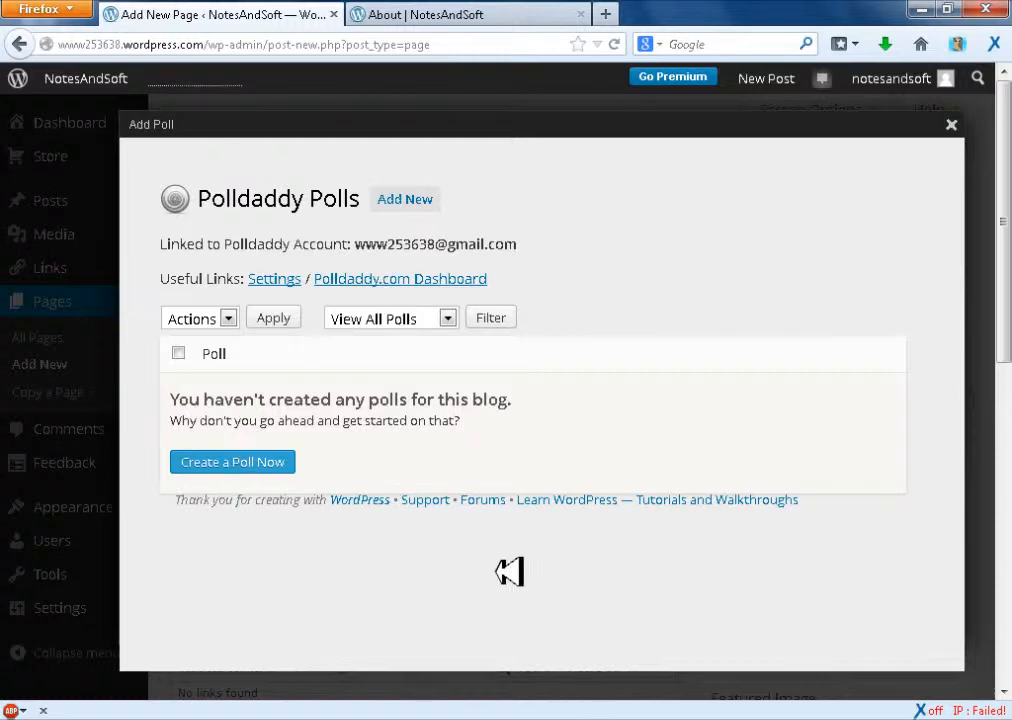
left_click(238, 462)
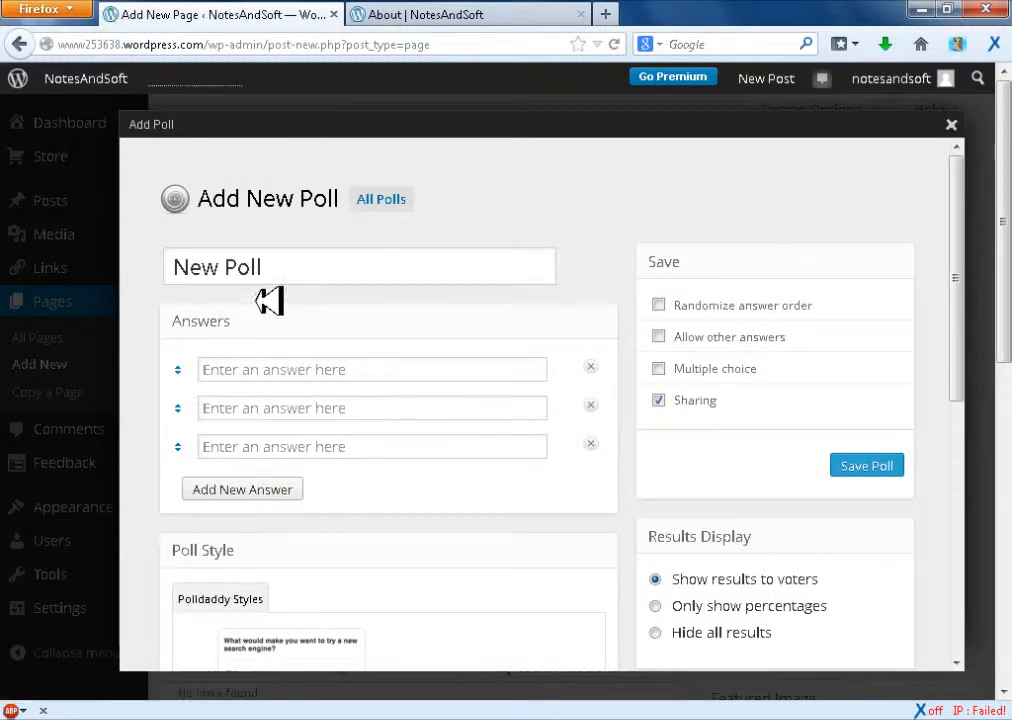
left_click_drag(961, 307, 957, 500)
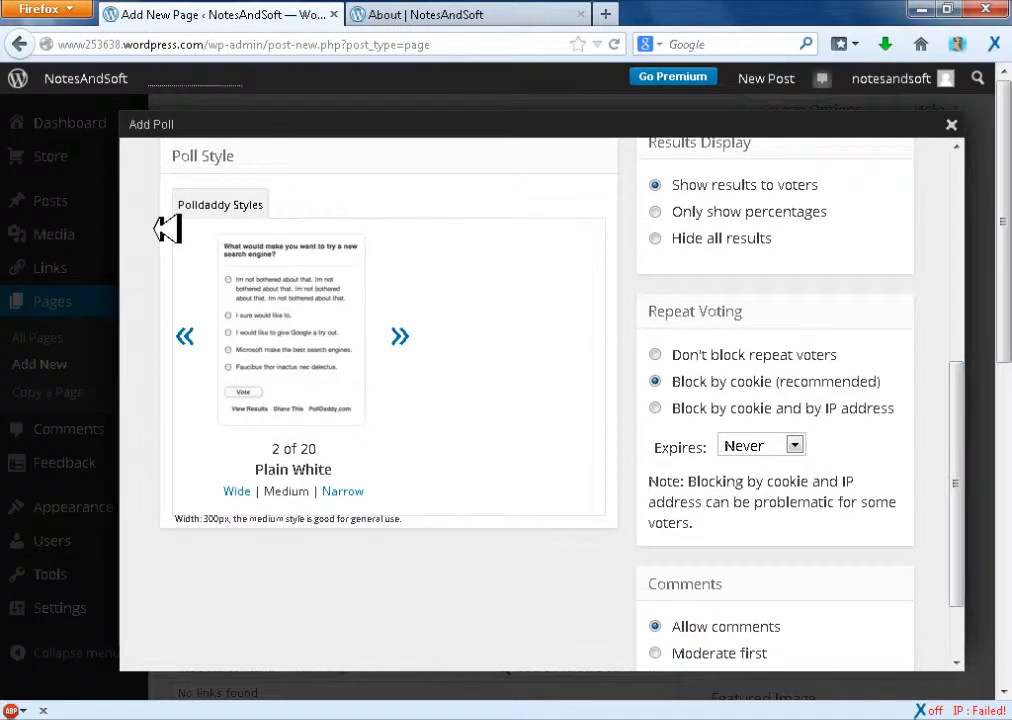
left_click(404, 335)
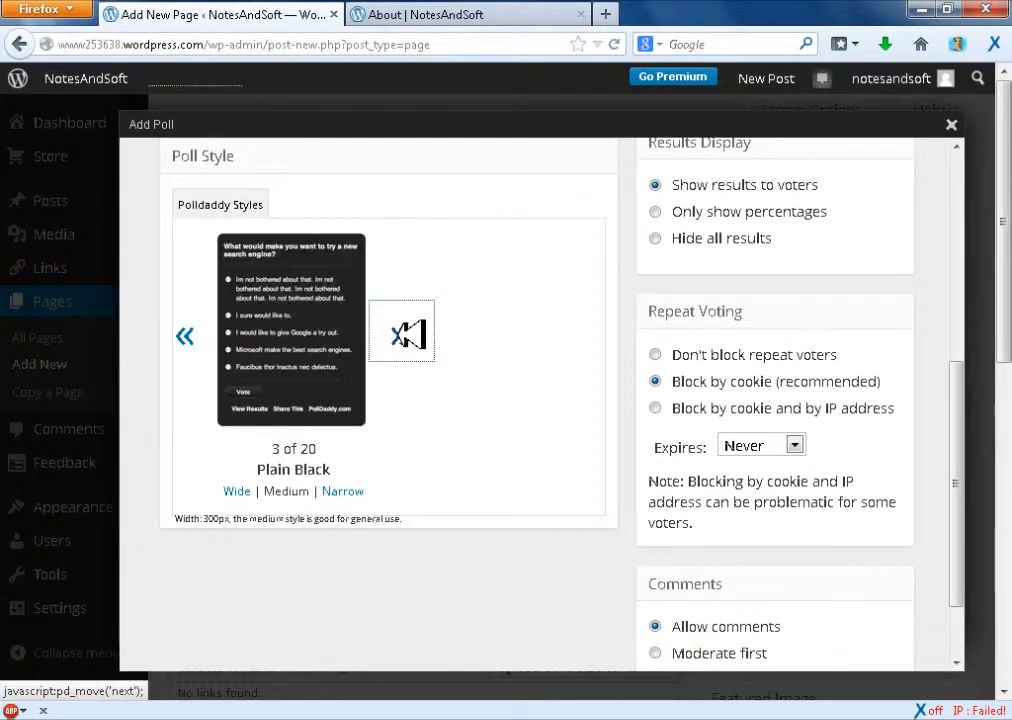
left_click(404, 335)
left_click_drag(958, 555, 958, 199)
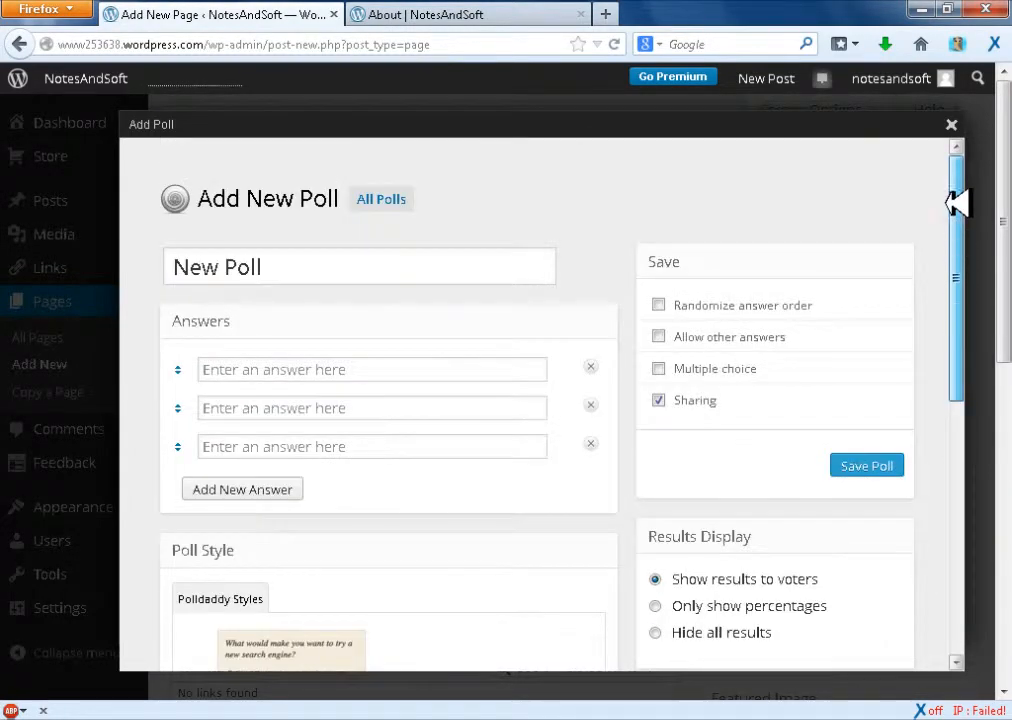
left_click(955, 122)
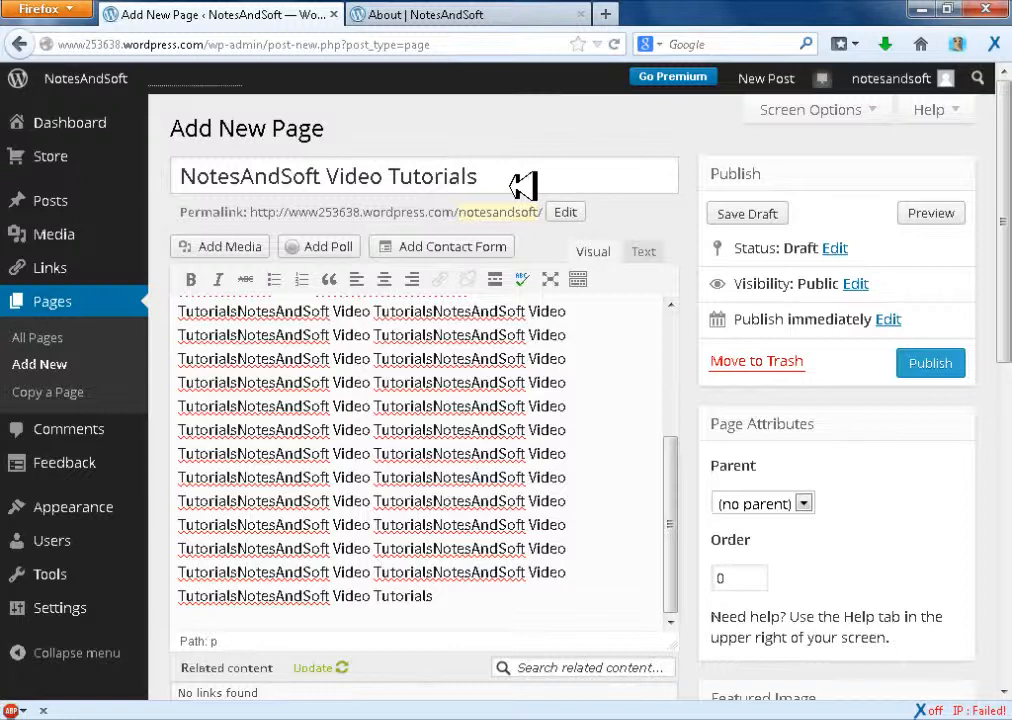
Reveal the additional formatting options and format the body text paragraph as Heading 1
left_click(579, 280)
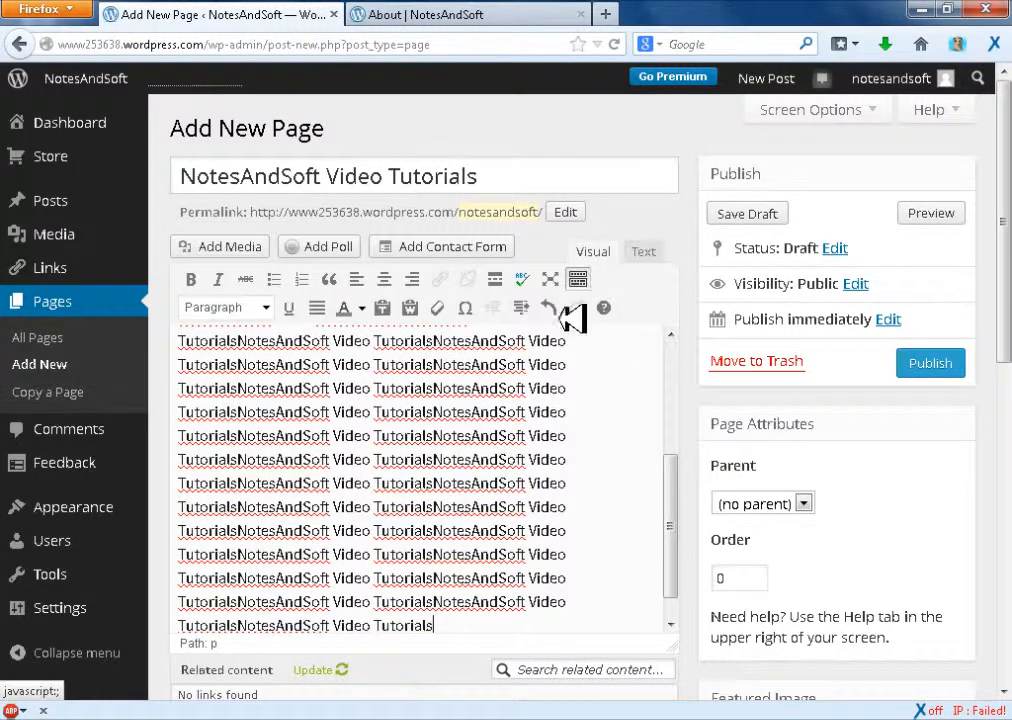
left_click_drag(578, 388, 178, 389)
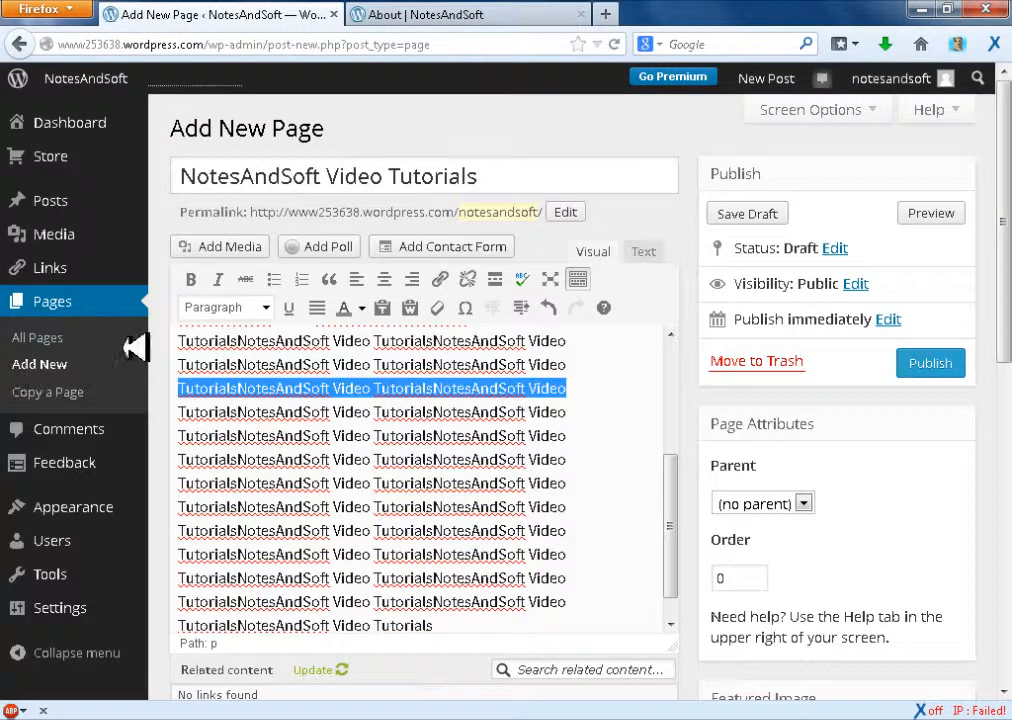
left_click(264, 307)
left_click(250, 425)
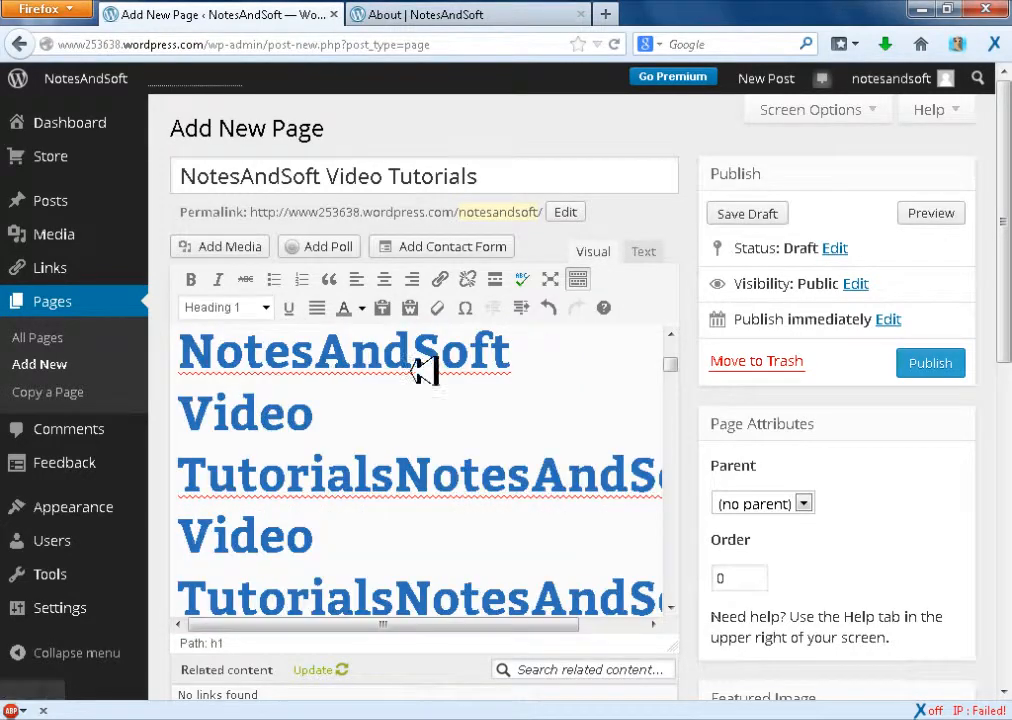
left_click_drag(668, 362, 667, 303)
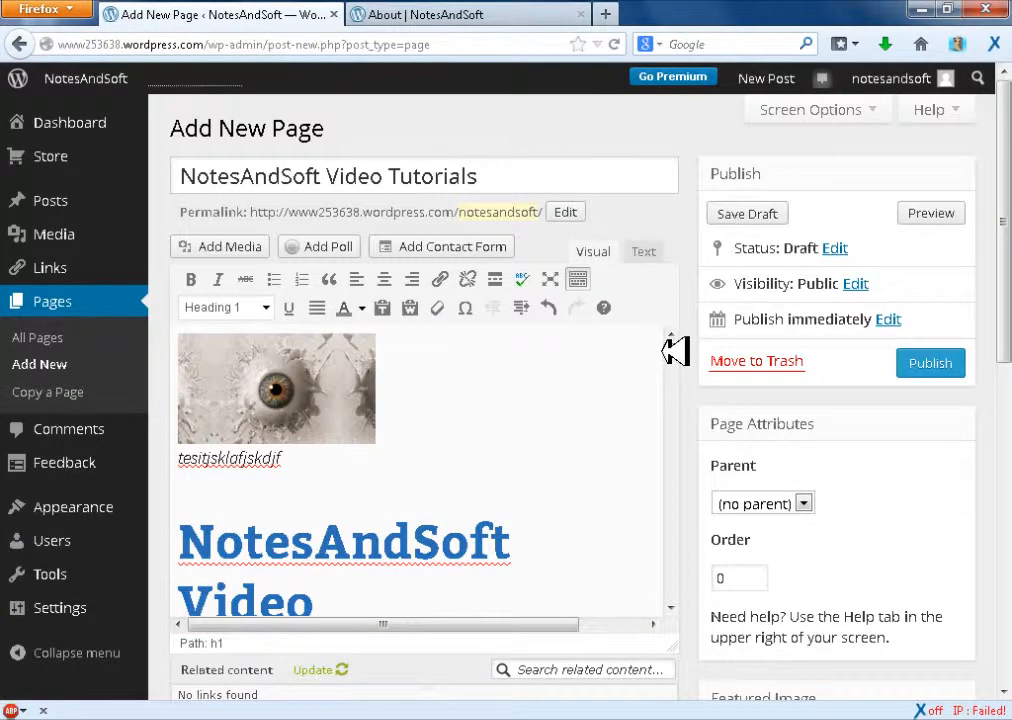
left_click_drag(673, 346, 671, 280)
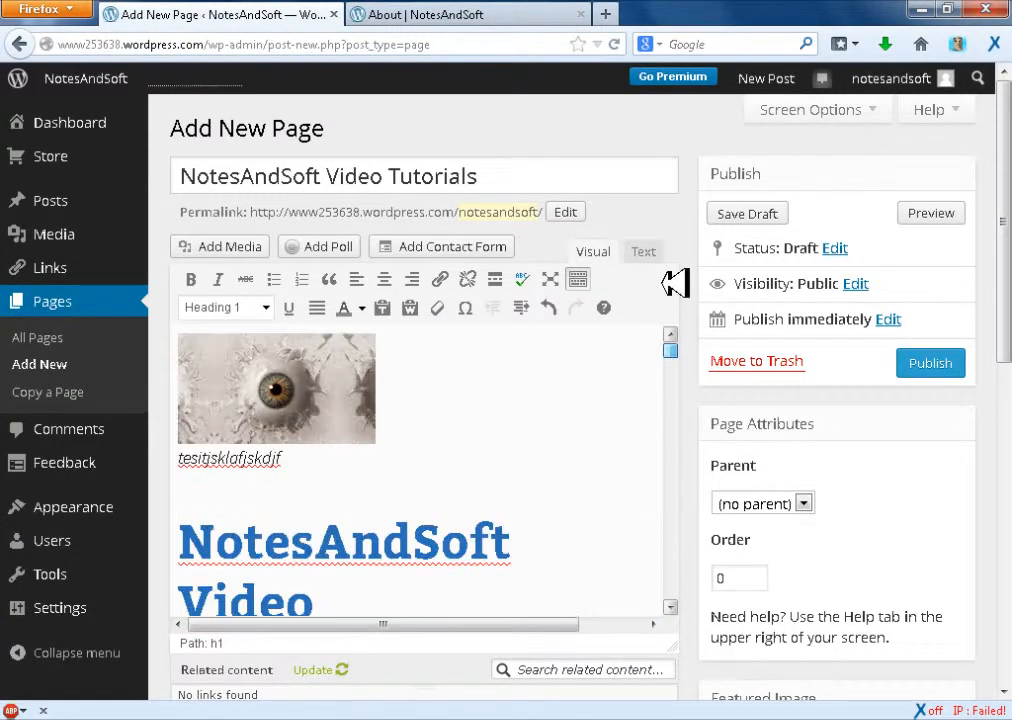
left_click(465, 470)
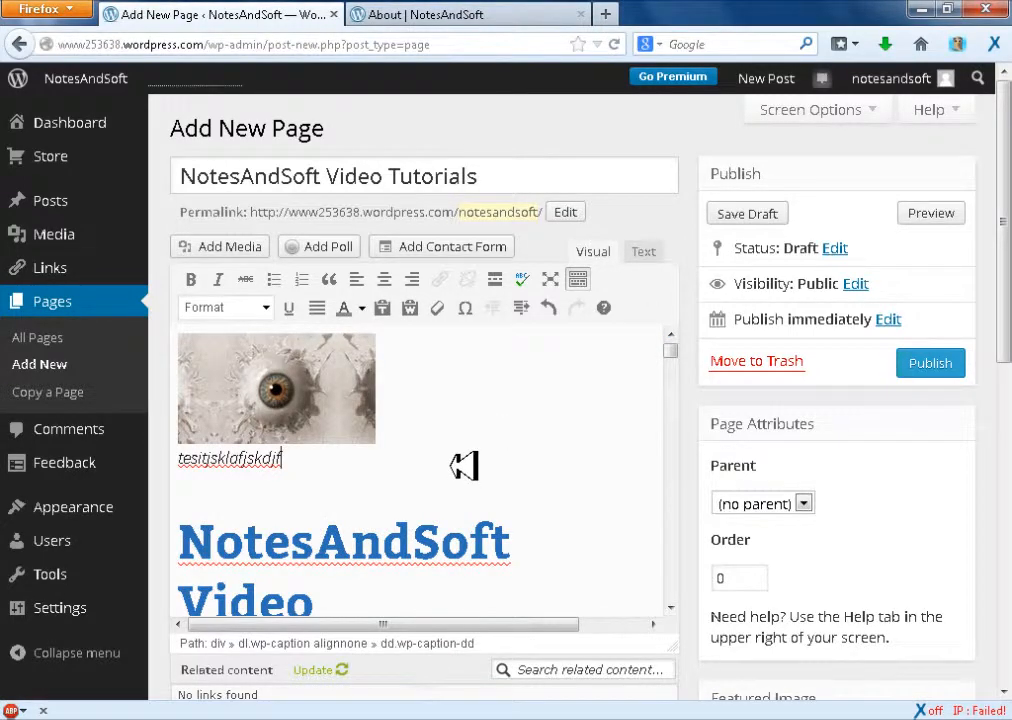
Undo the Heading 1 format on the body text and format the picture's caption as Heading 1
key("ctrl+z")
left_click(478, 463)
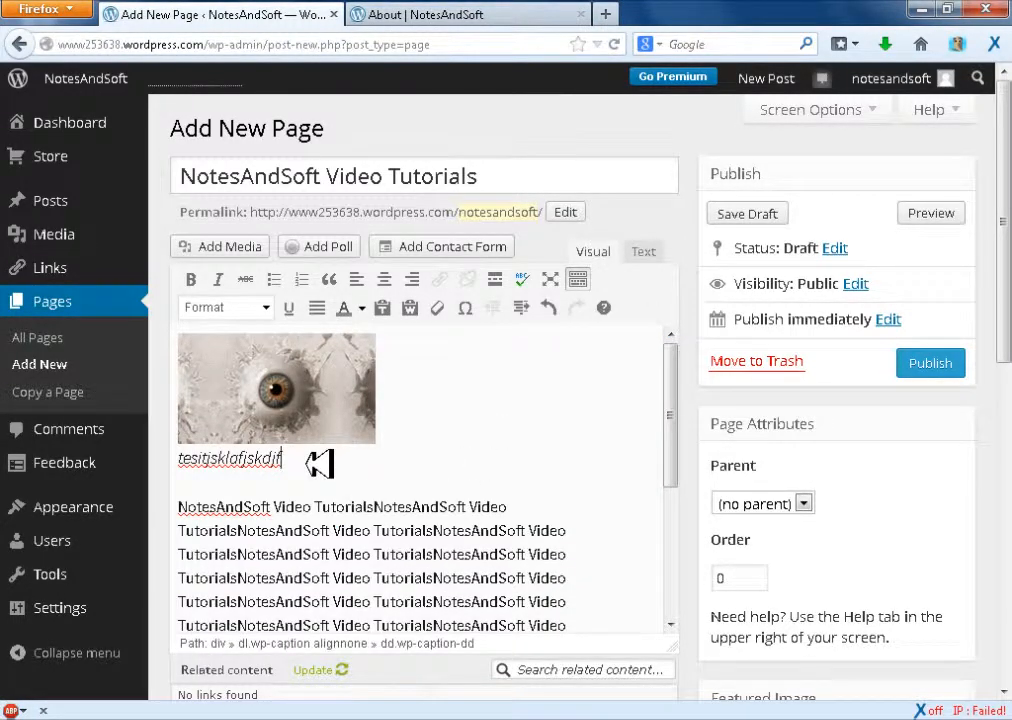
left_click_drag(297, 462, 106, 458)
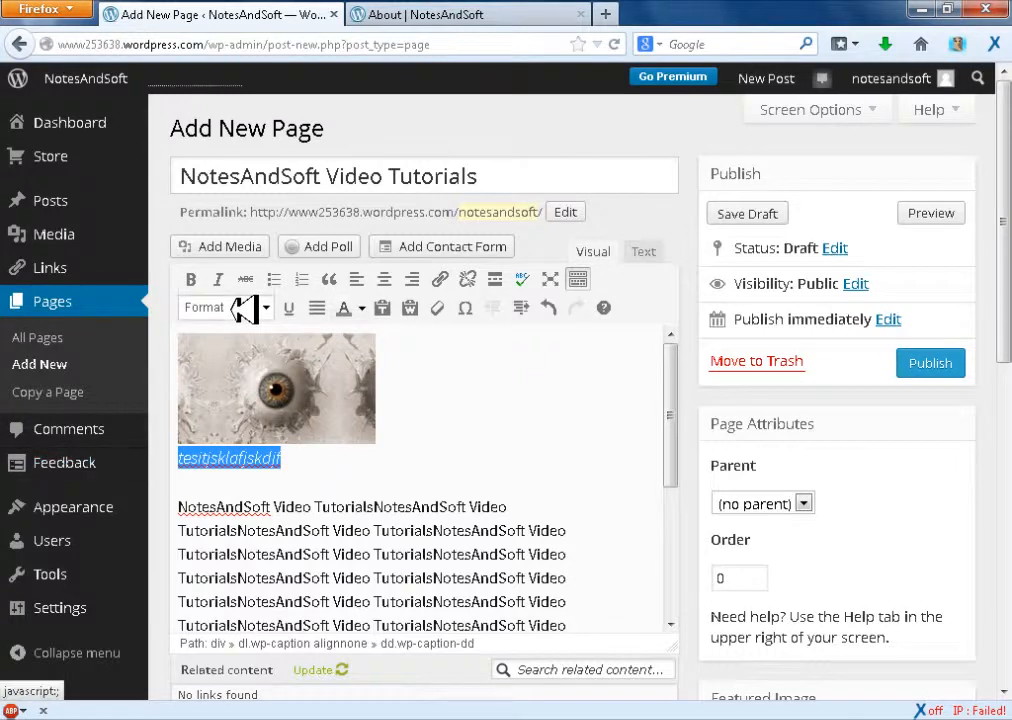
left_click(266, 307)
left_click(252, 422)
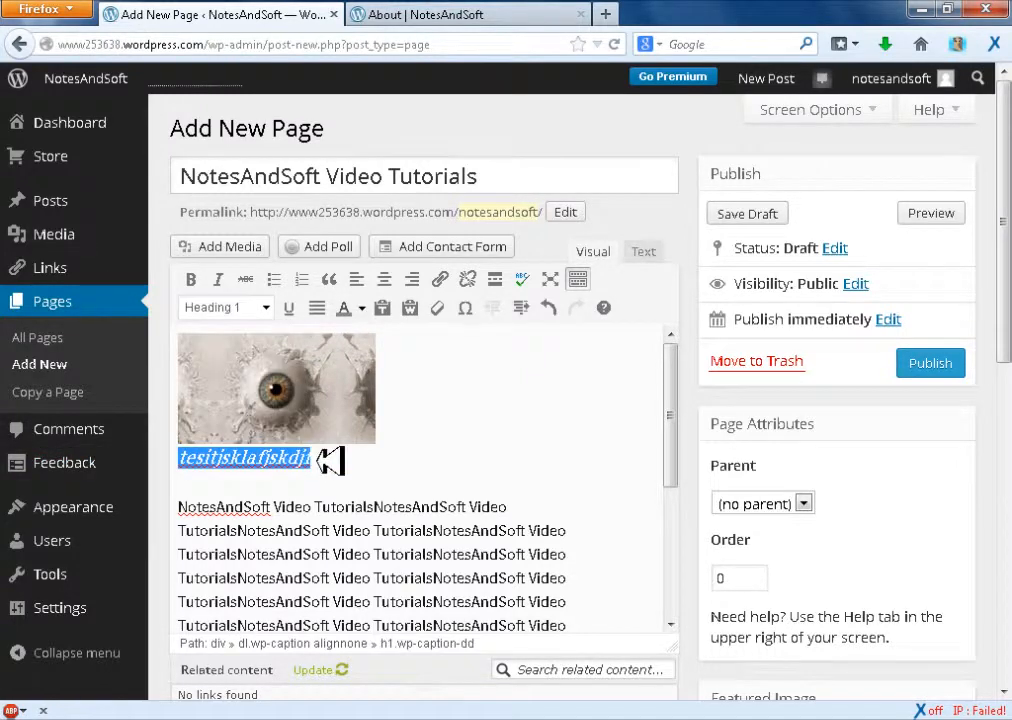
Underline the caption text below the picture
left_click(352, 458)
left_click_drag(352, 458, 242, 402)
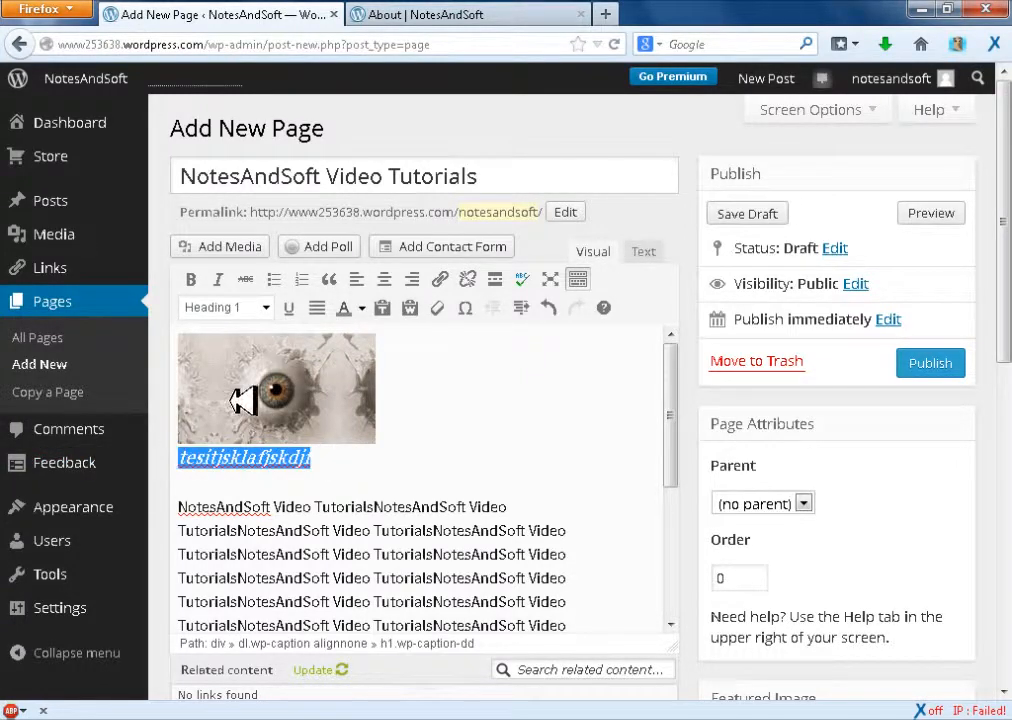
left_click(288, 308)
left_click(339, 458)
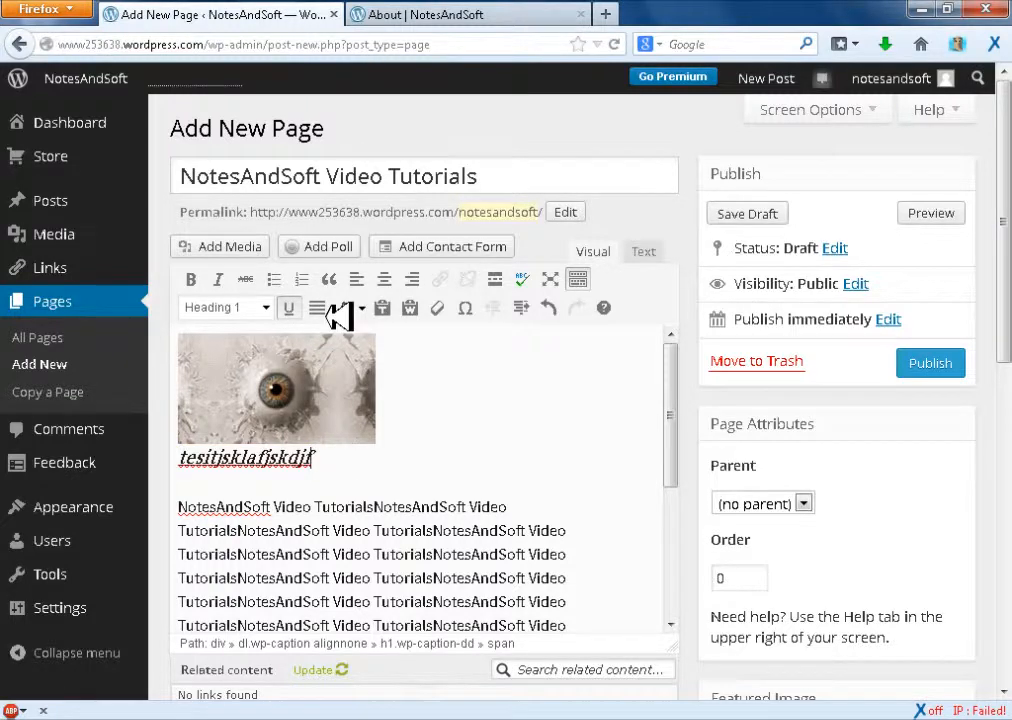
left_click_drag(352, 461, 253, 418)
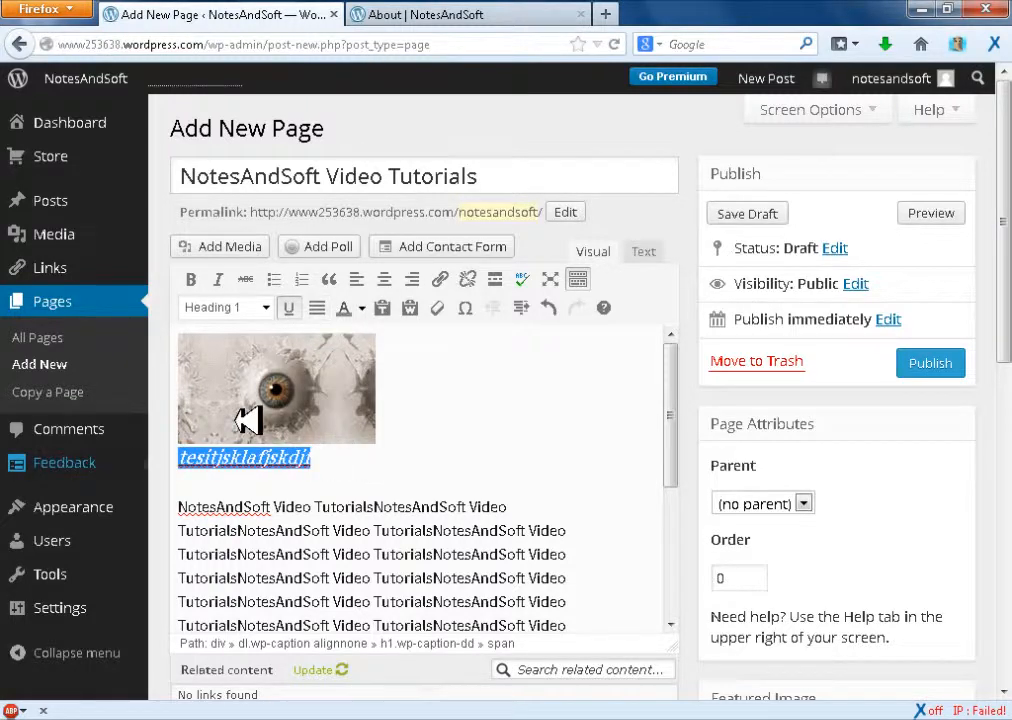
left_click(368, 312)
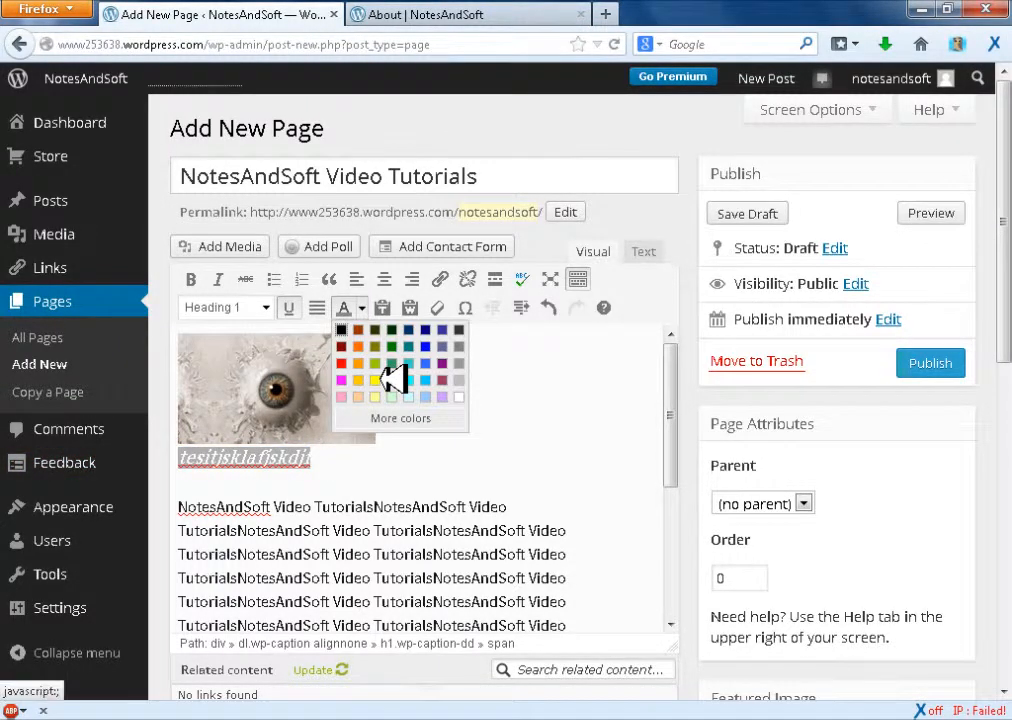
left_click(389, 375)
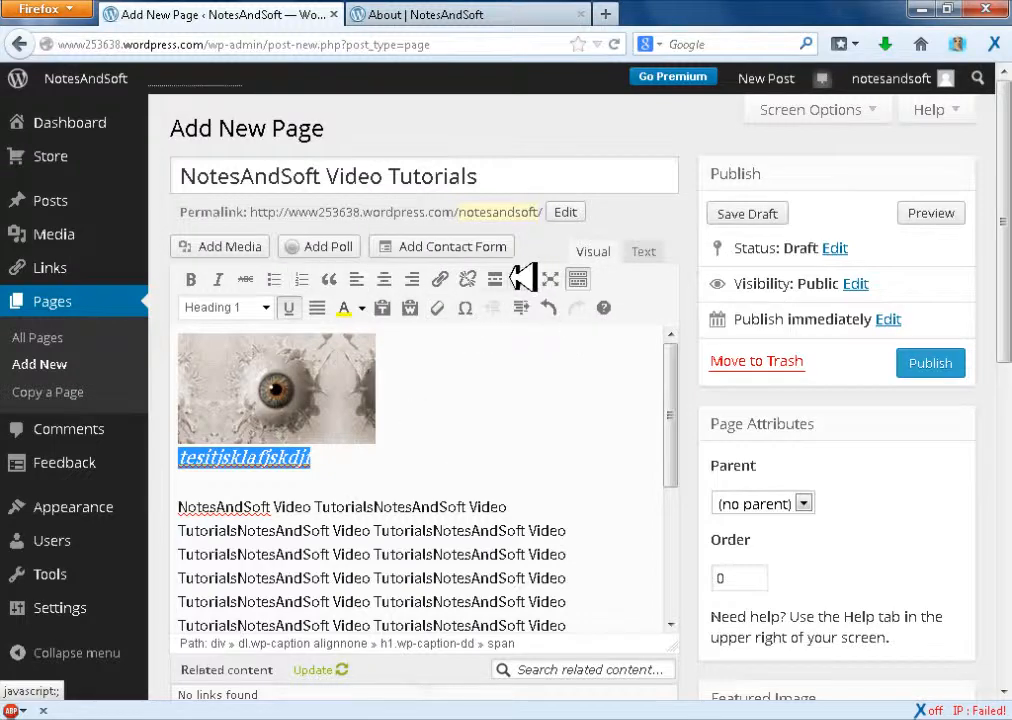
left_click(446, 278)
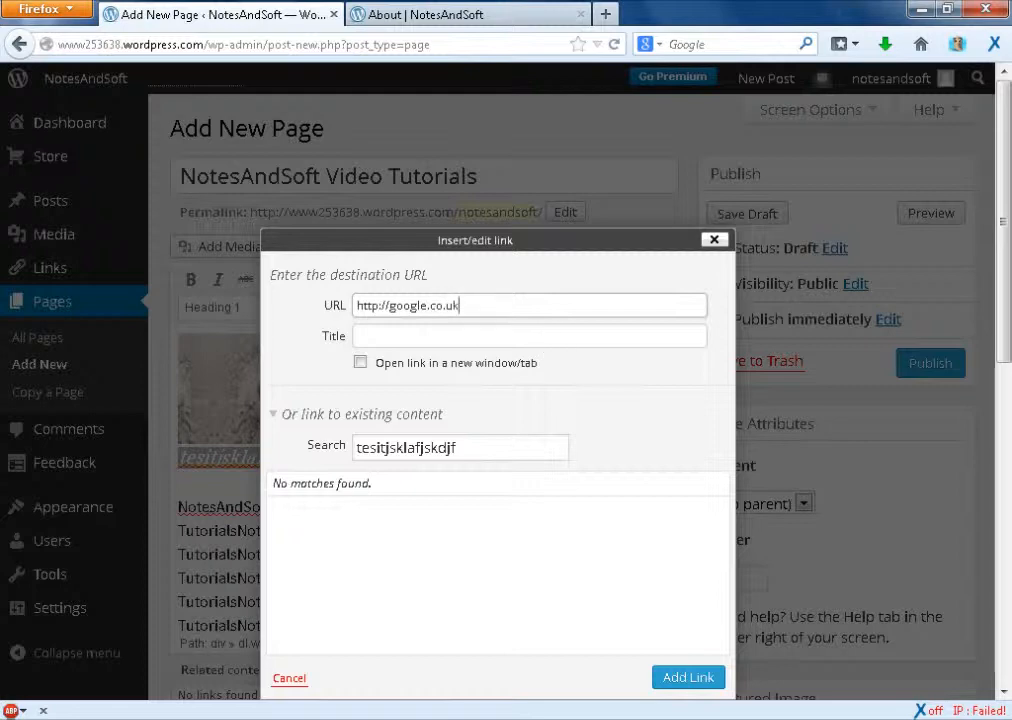
left_click(676, 670)
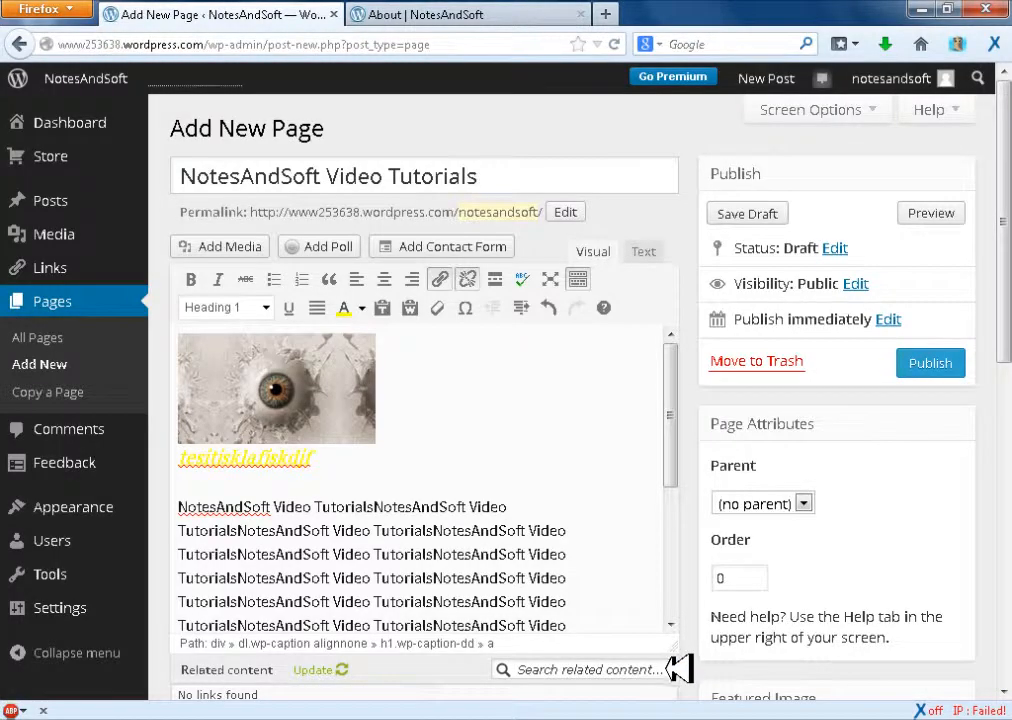
Review the page's related content, Writing Helper, Likes and Shares, and Featured Image sections
left_click_drag(1006, 236, 1010, 566)
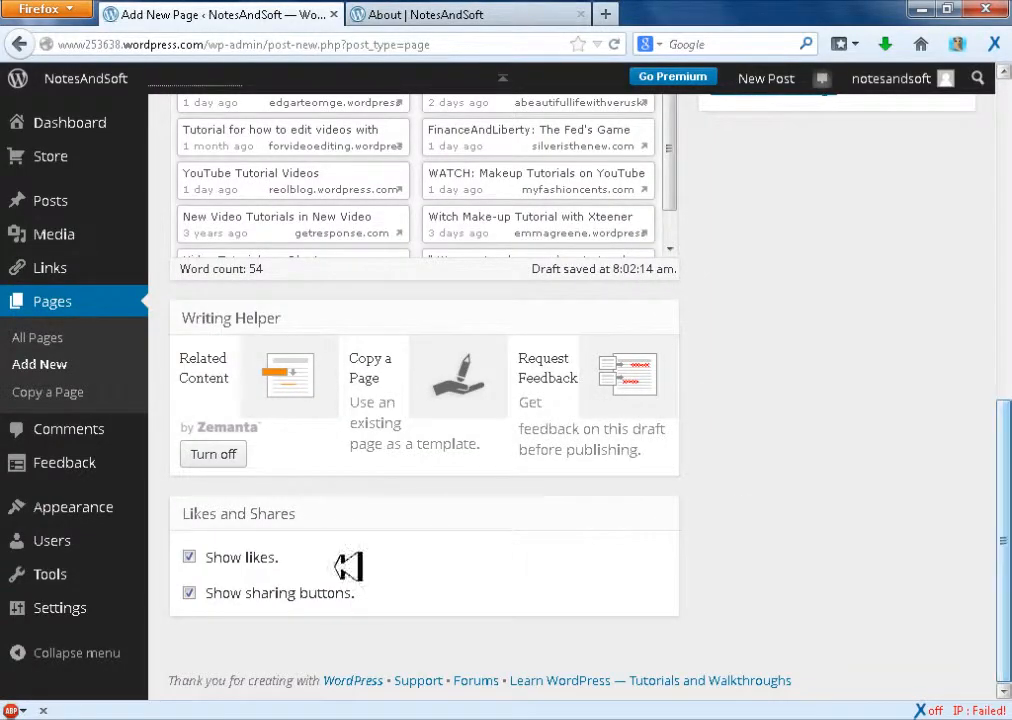
scroll(424, 400, "up", 3)
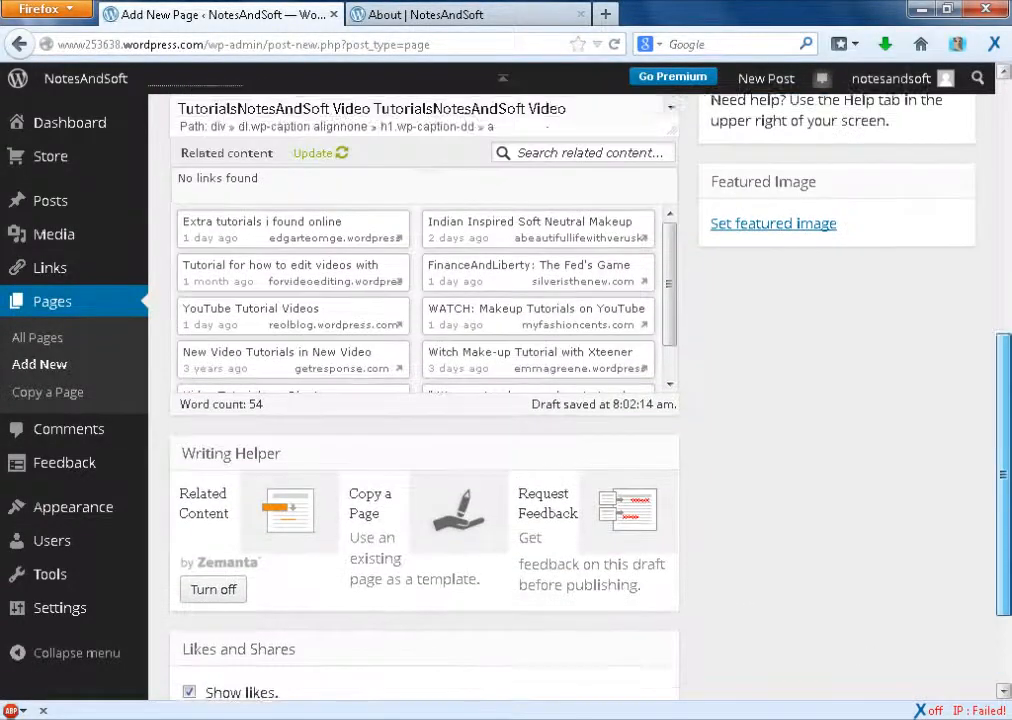
left_click_drag(1009, 495, 1010, 484)
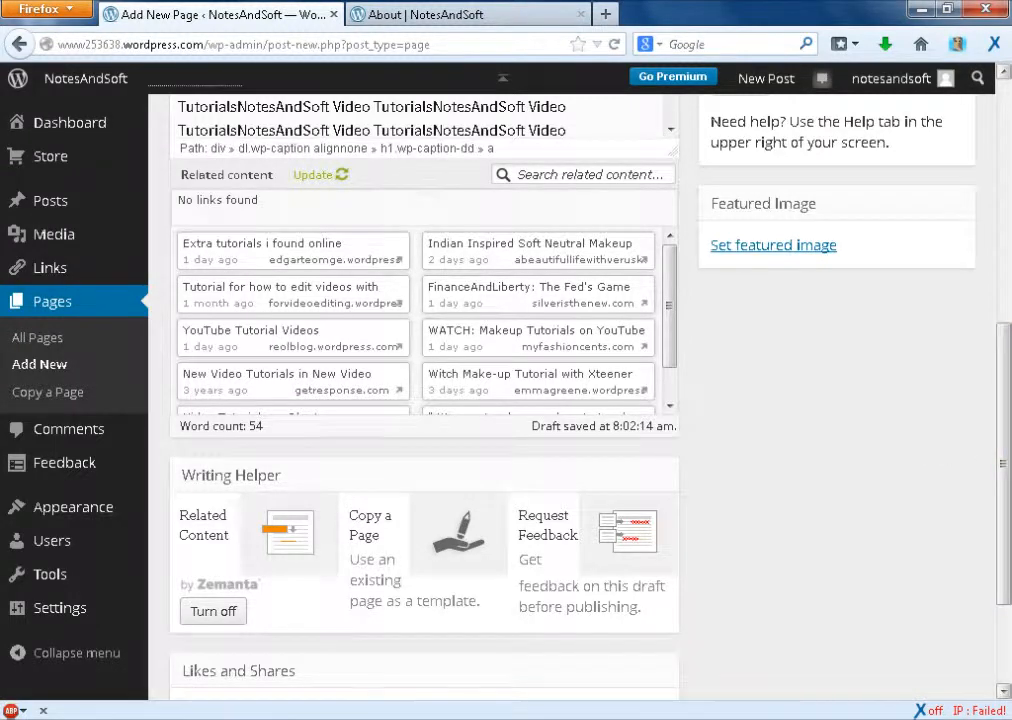
left_click_drag(1006, 425, 1003, 97)
left_click_drag(1001, 195, 1005, 207)
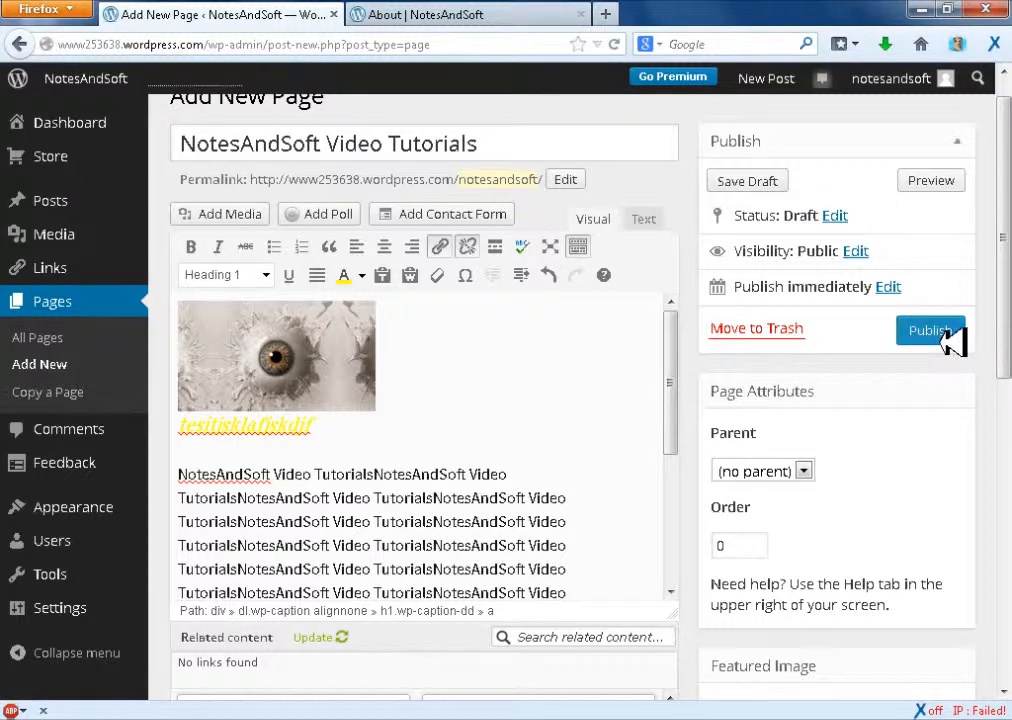
Preview the NotesAndSoft Video Tutorials page, and publish it after closing the preview
left_click(944, 183)
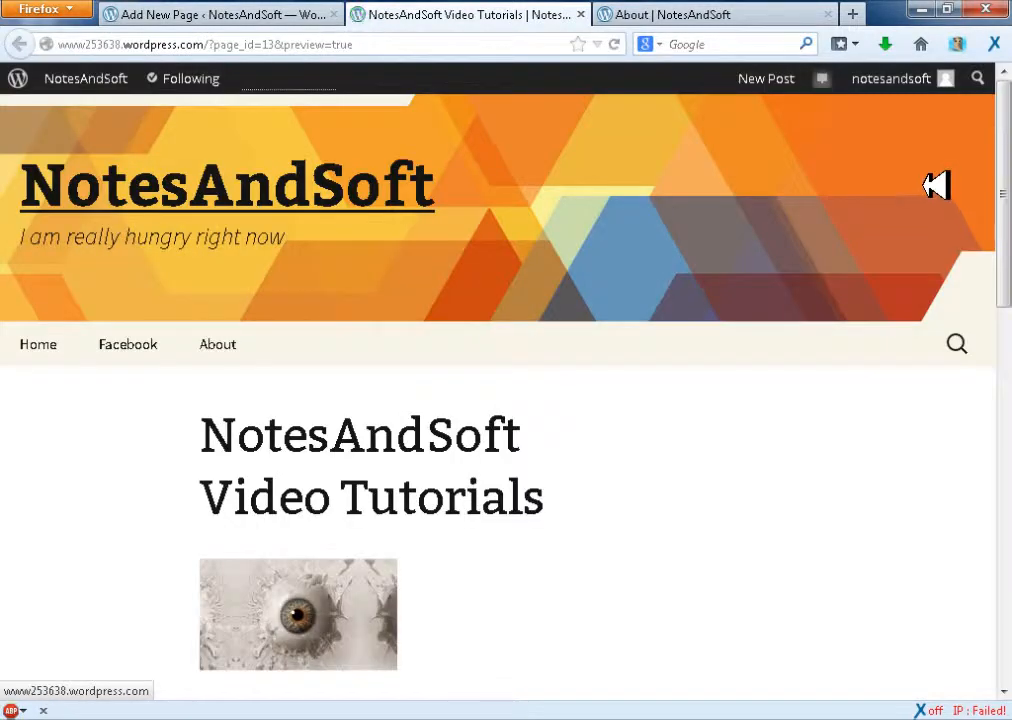
left_click_drag(1003, 185, 1003, 6)
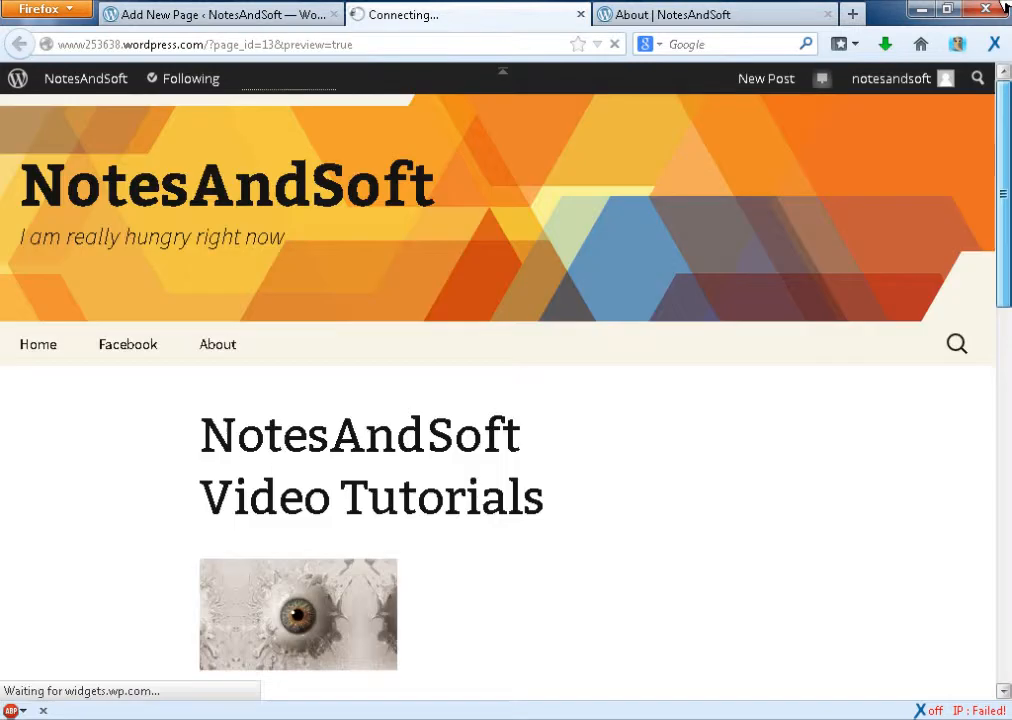
left_click(584, 13)
left_click(931, 330)
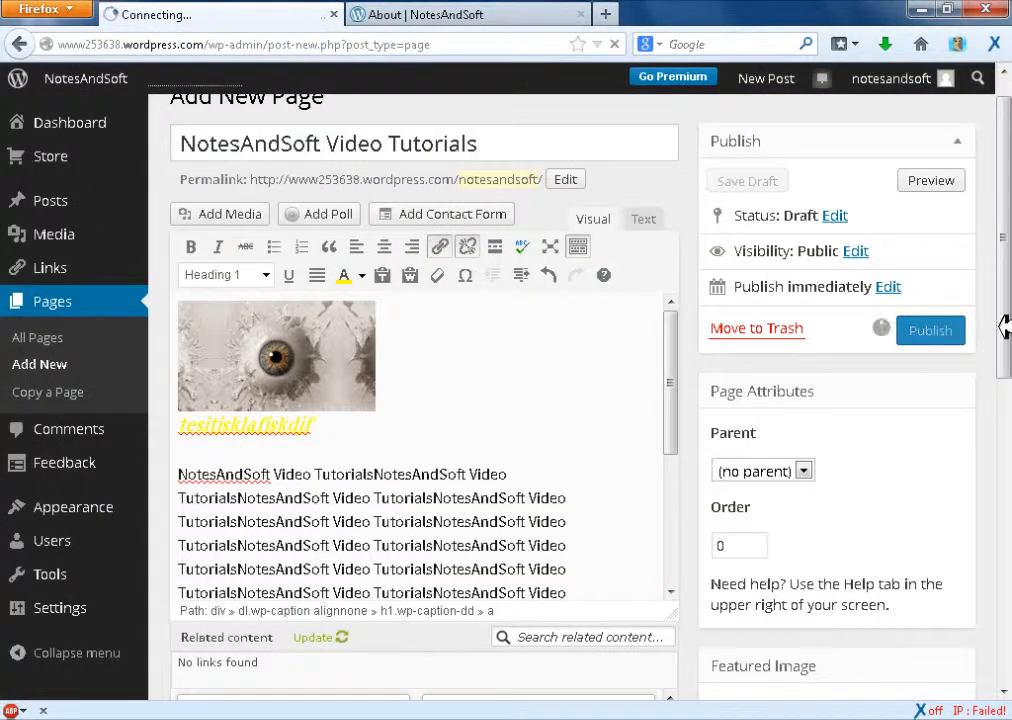
left_click_drag(1005, 175, 1004, 131)
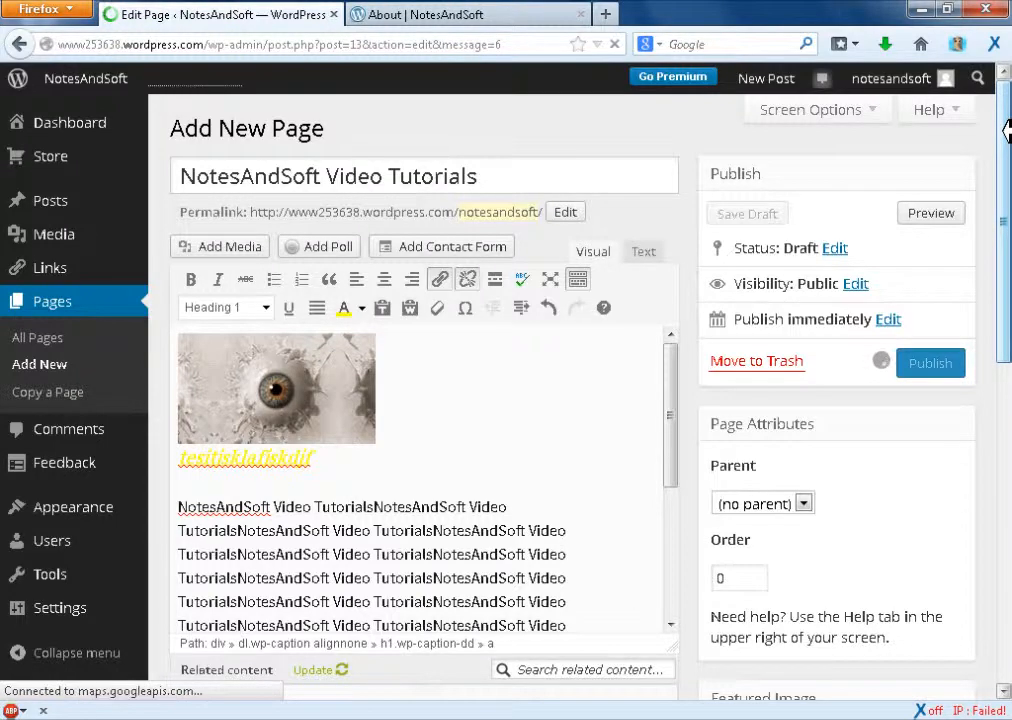
Reload the blog's live About page to check its navigation menu for the published page
left_click(485, 14)
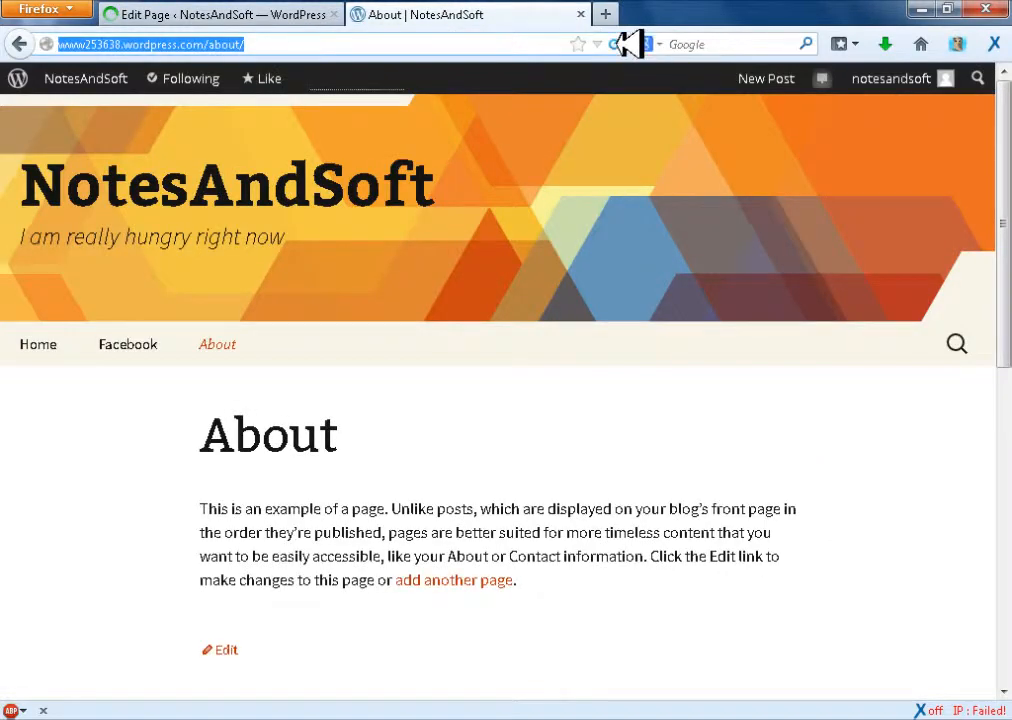
left_click(616, 44)
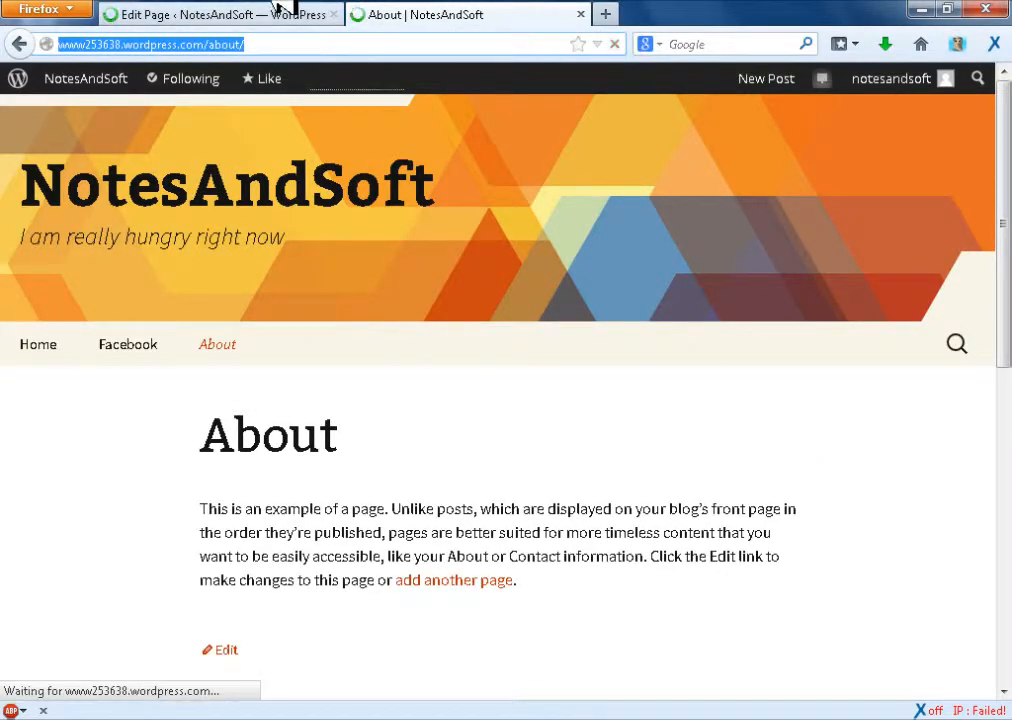
left_click(294, 10)
left_click(427, 10)
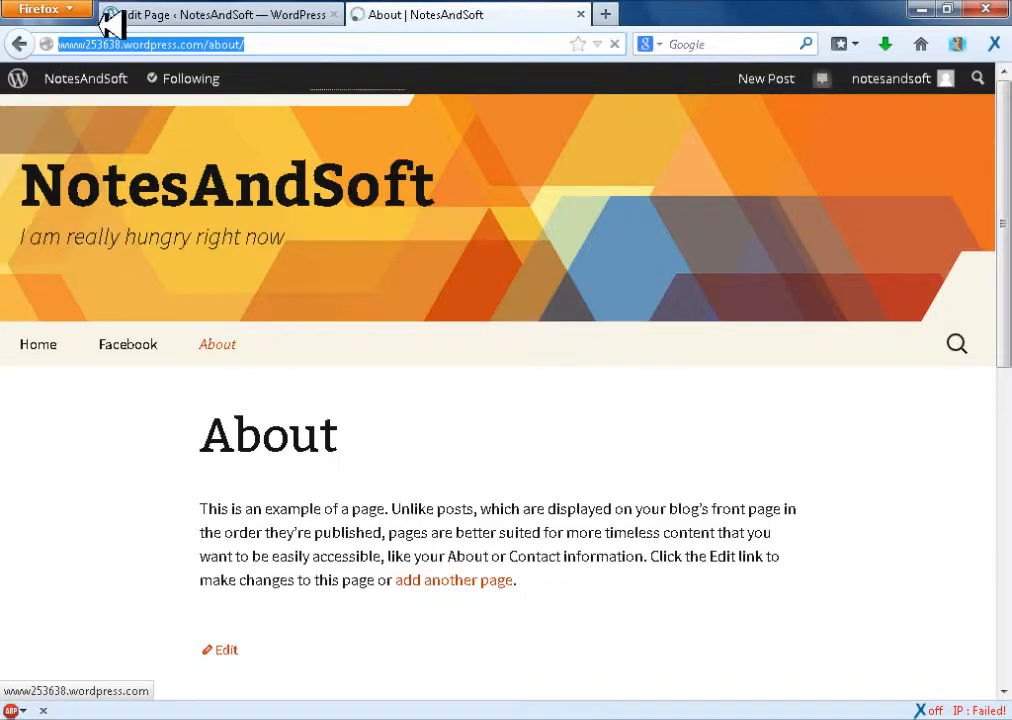
Return to the blog's administration and open the menu editor for the NotesAndSoft menu
left_click(249, 17)
mouse_move(101, 505)
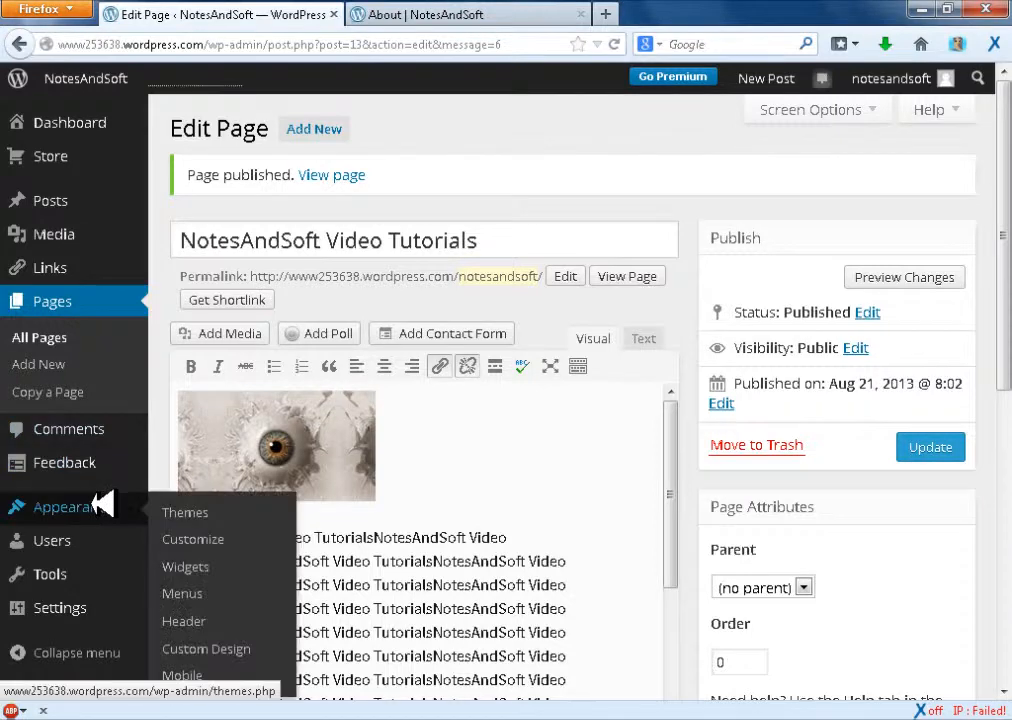
left_click(213, 520)
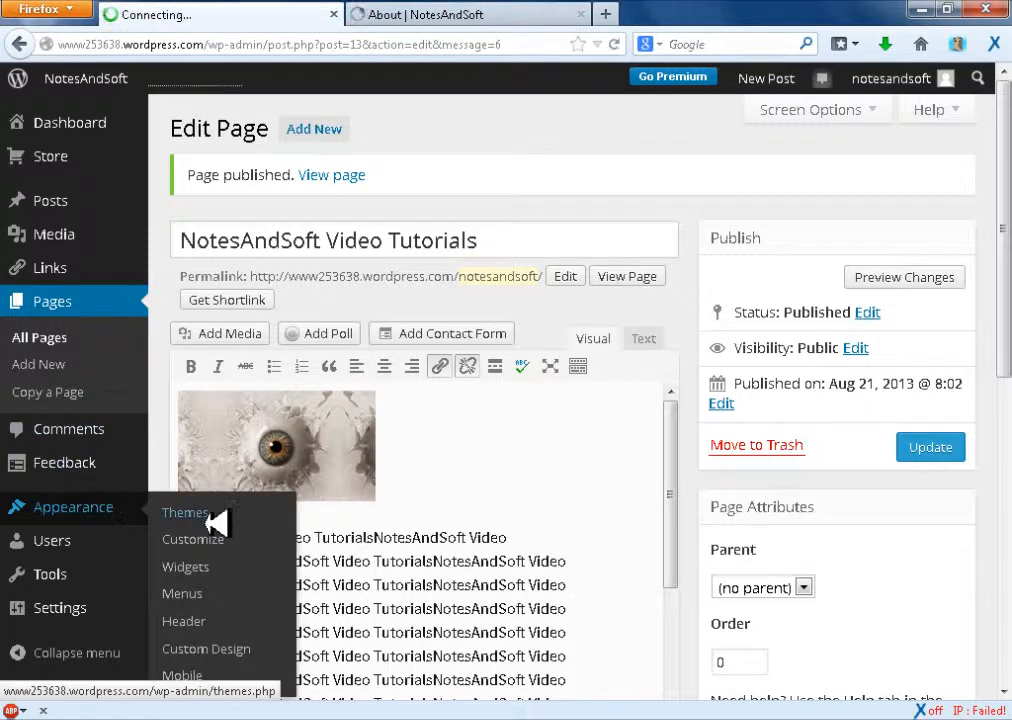
left_click(218, 585)
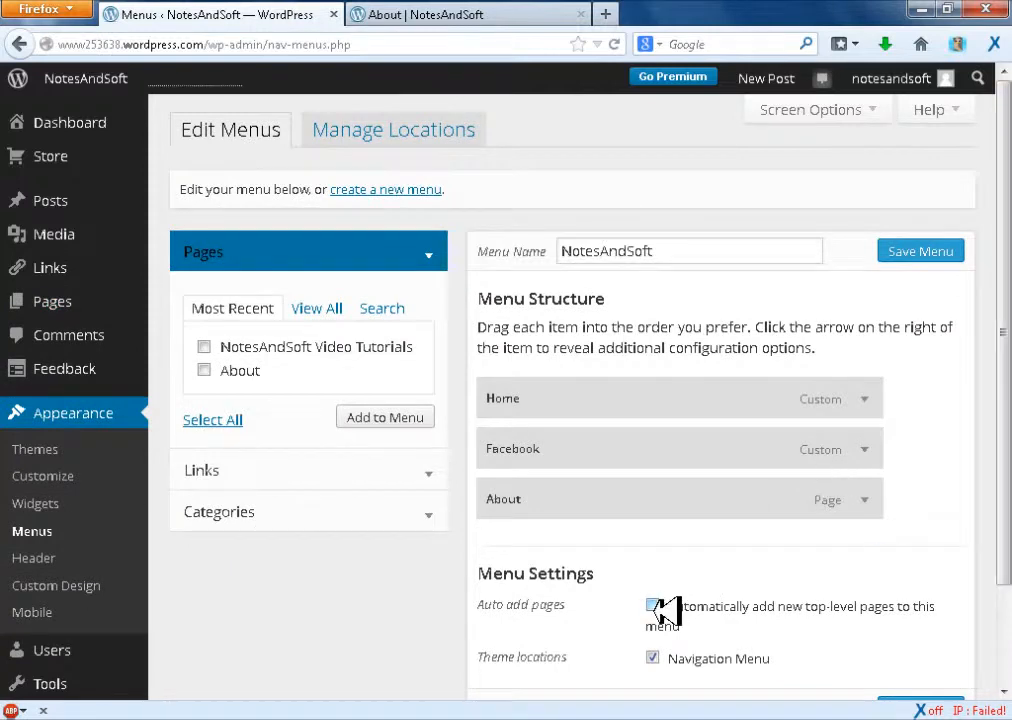
Try automatically adding new top-level pages to the NotesAndSoft menu, save it, and check the live About page
left_click(655, 605)
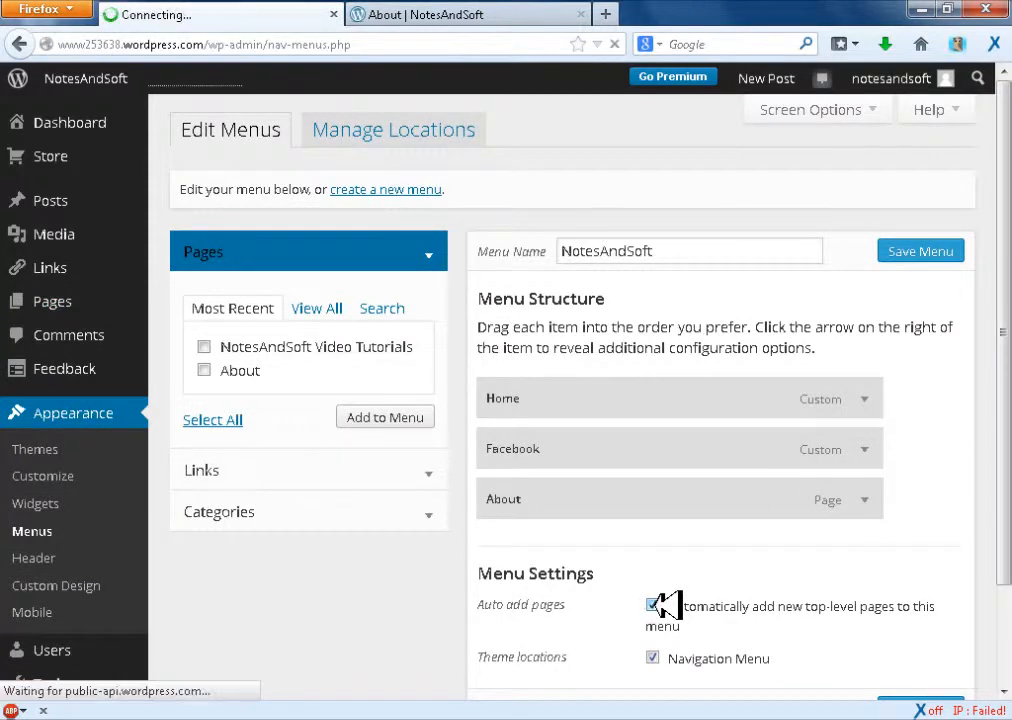
left_click(925, 254)
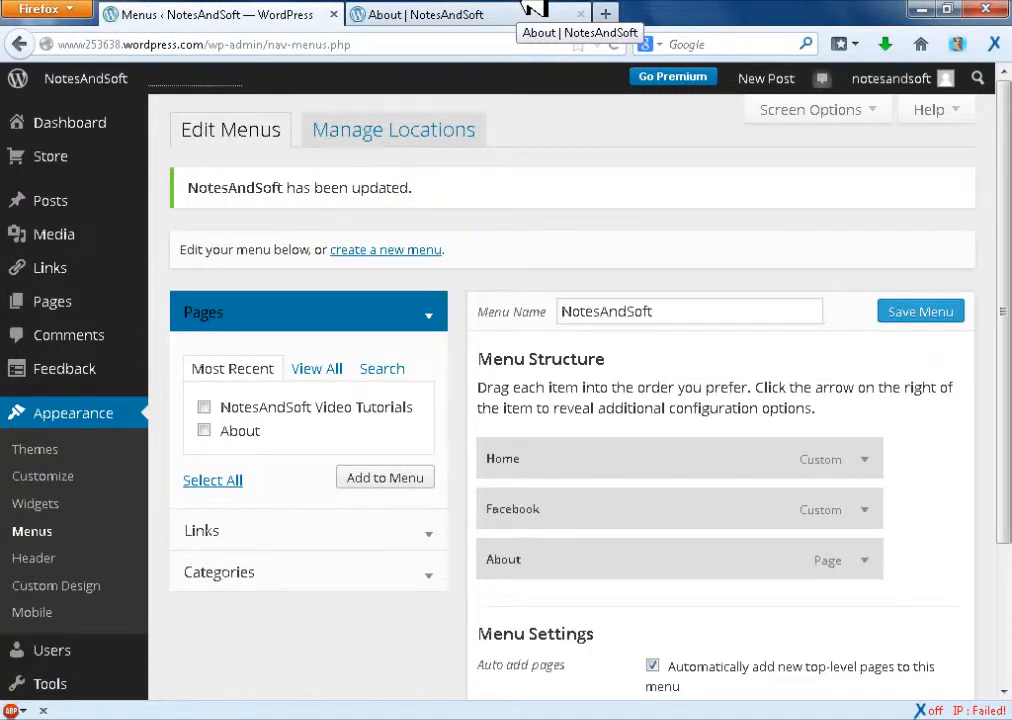
left_click(550, 14)
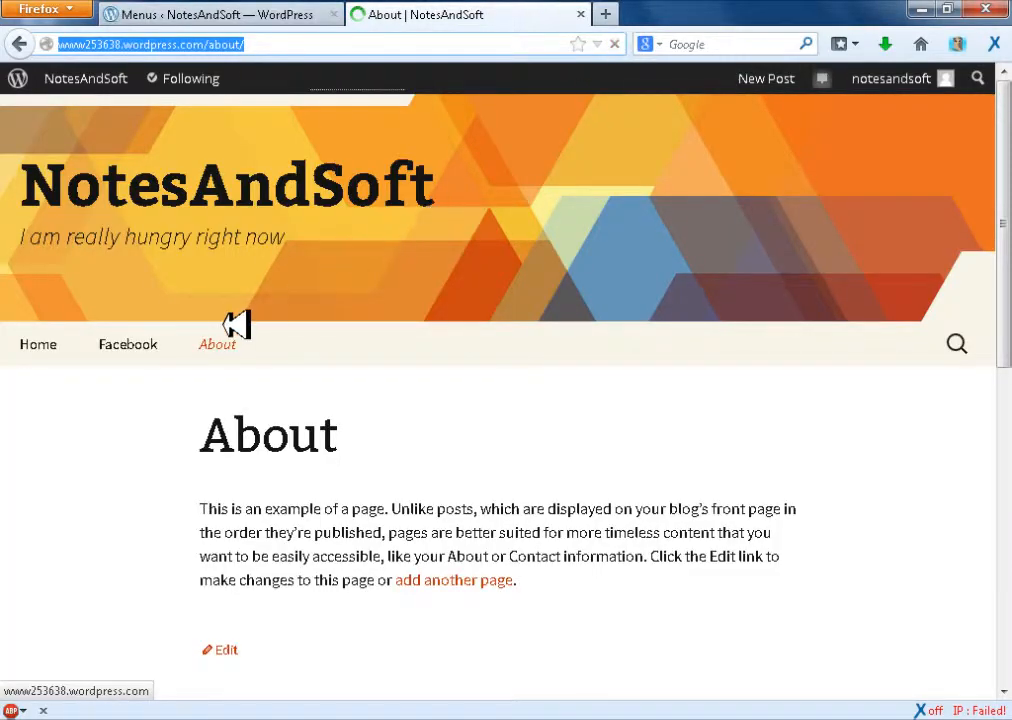
left_click(294, 10)
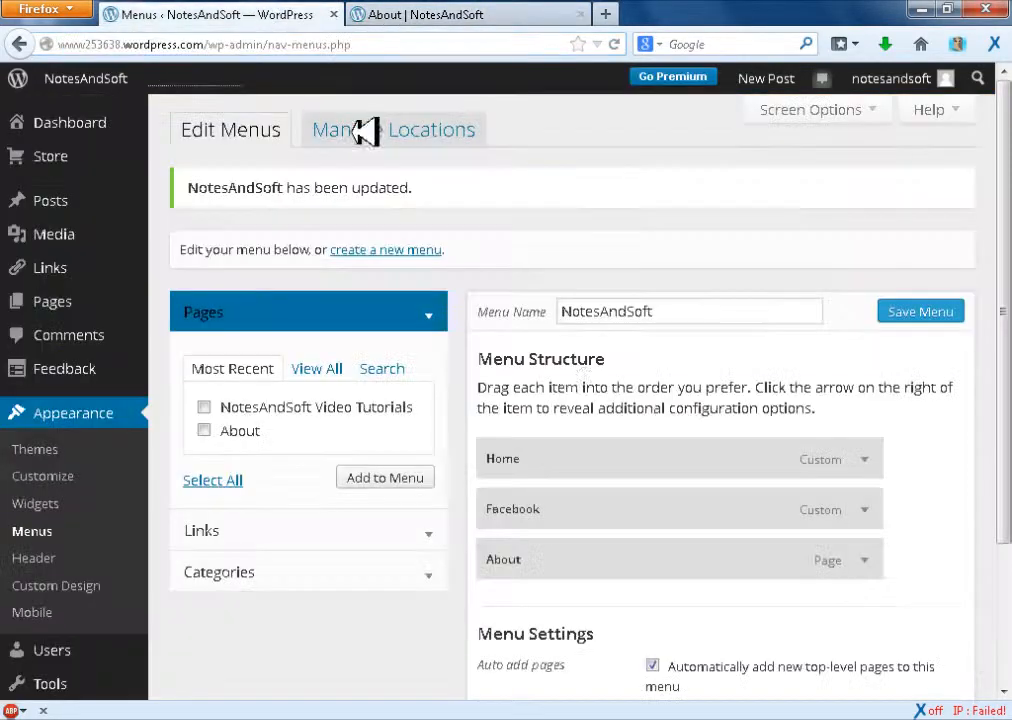
Turn off automatic page adding, add the NotesAndSoft Video Tutorials page to the menu between Home and Facebook, and save the menu
left_click(653, 666)
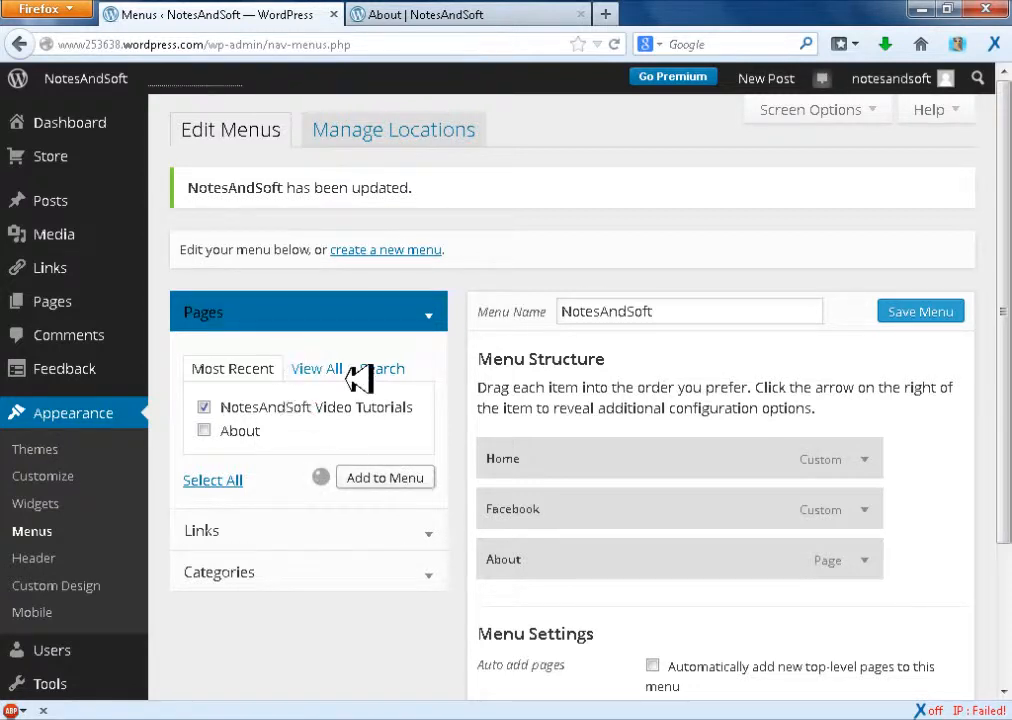
left_click_drag(635, 610, 648, 504)
left_click(920, 314)
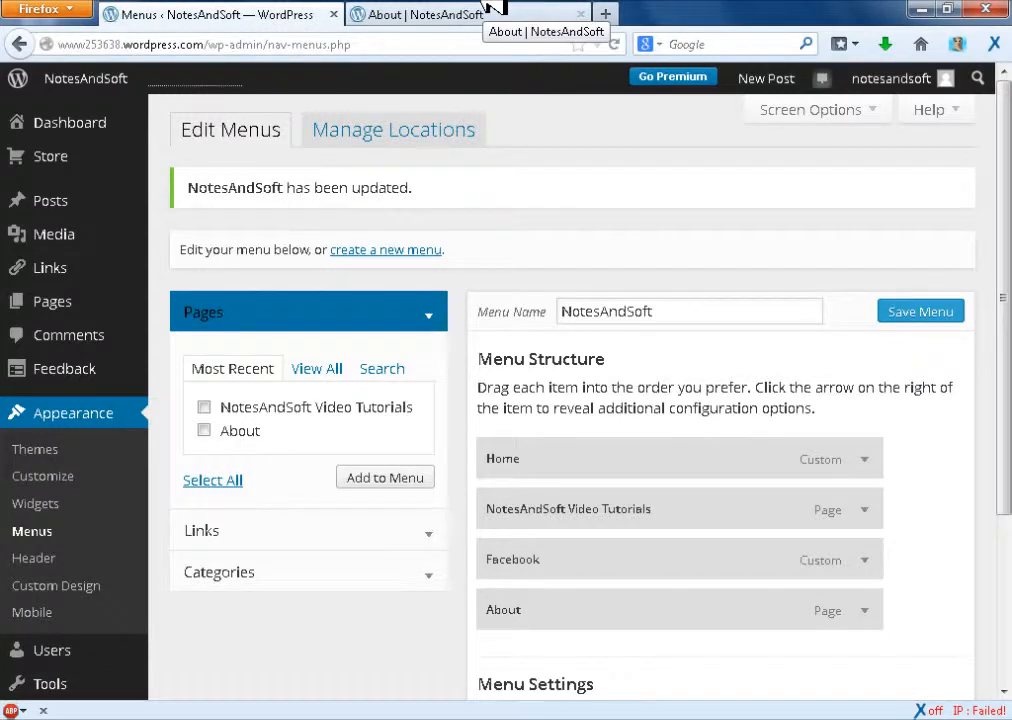
Reload the live blog and look through the NotesAndSoft Video Tutorials page from its navigation menu
left_click(490, 14)
left_click(614, 44)
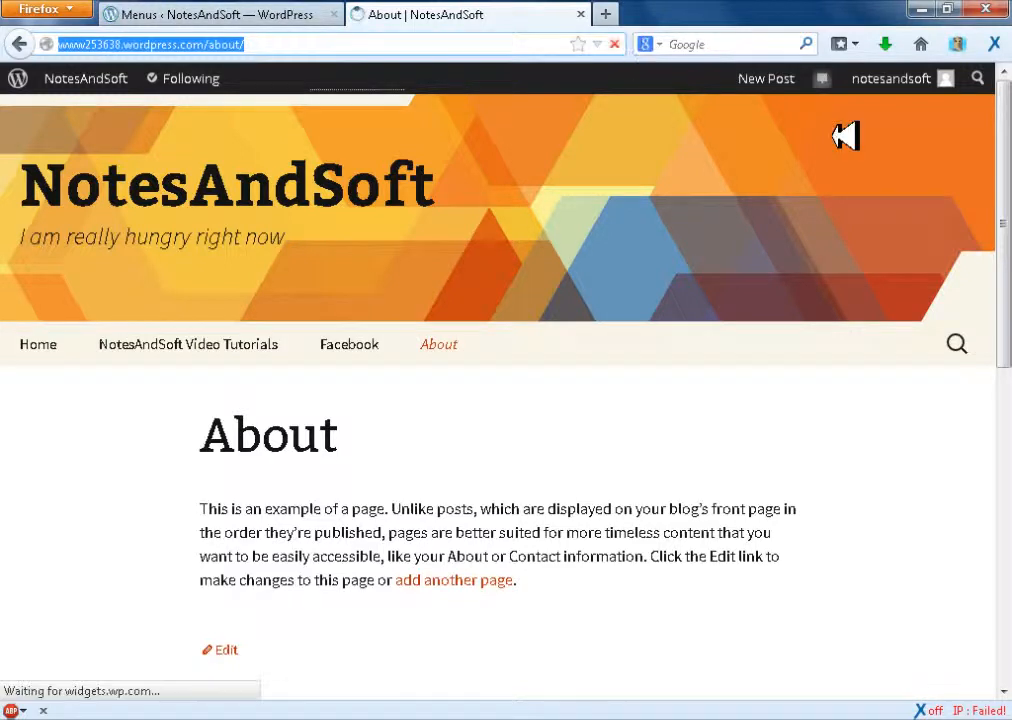
left_click(237, 343)
left_click_drag(1005, 243, 1007, 560)
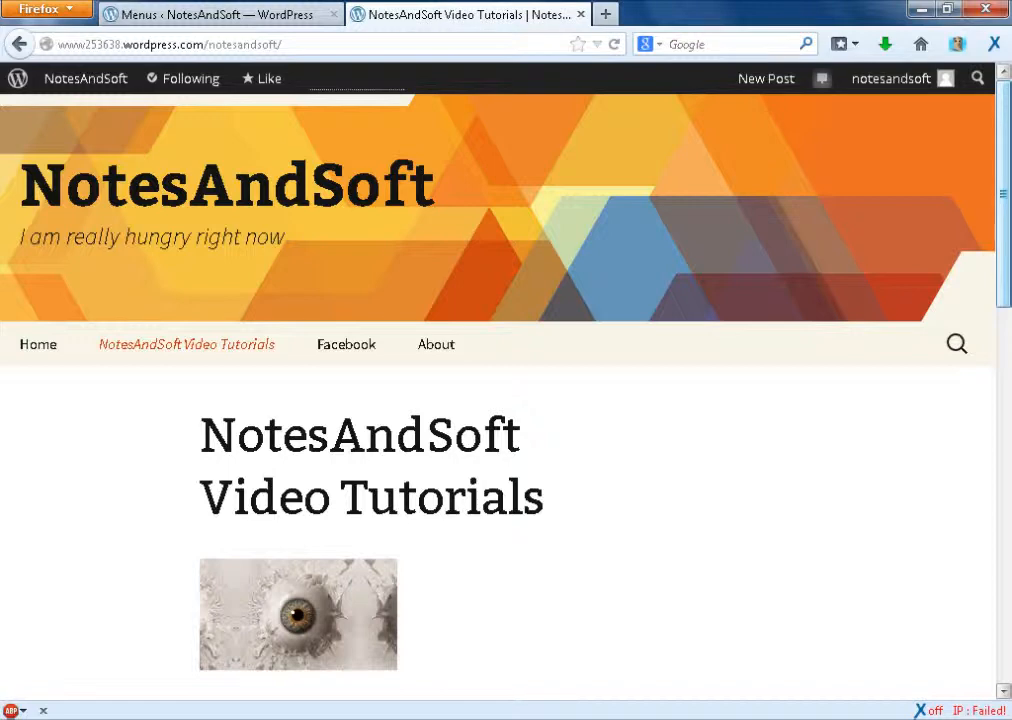
left_click_drag(1004, 158, 1004, 457)
mouse_move(1004, 240)
left_mouse_down()
mouse_move(1004, 433)
mouse_move(1004, 238)
left_mouse_up()
View the blog's Home page from the navigation menu and close the live site
left_click(45, 335)
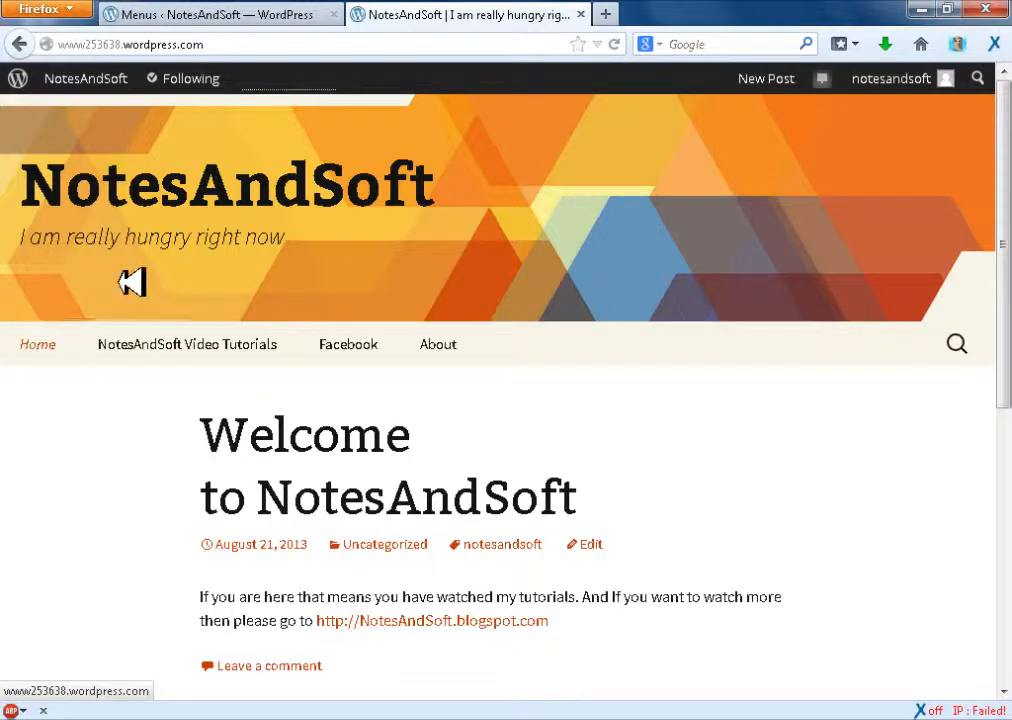
left_click_drag(1006, 188, 1008, 448)
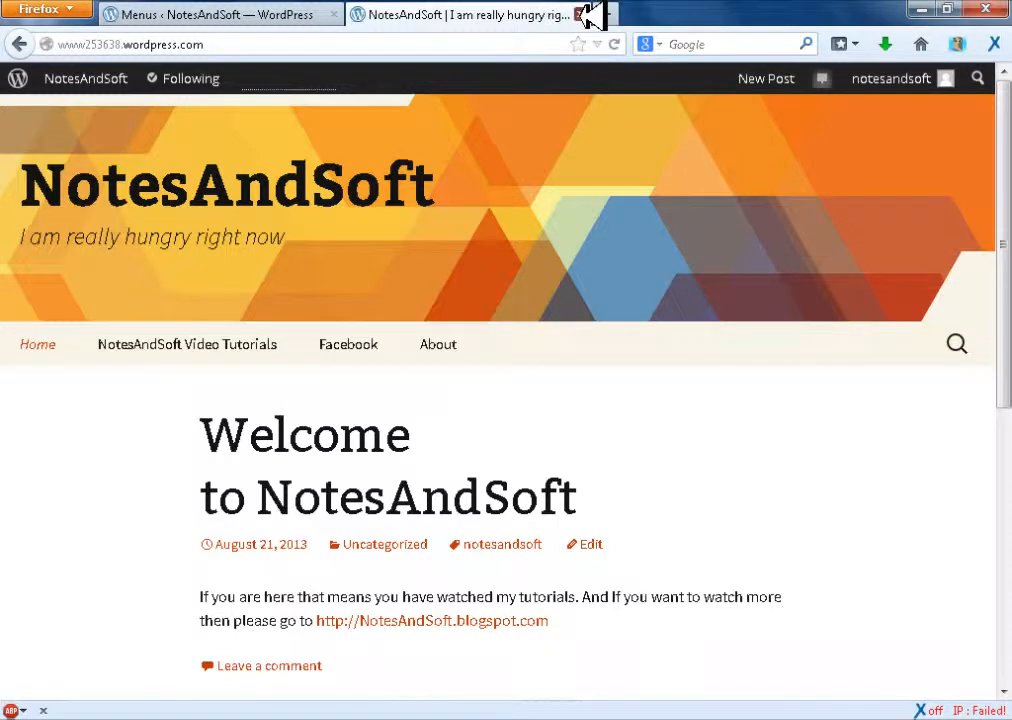
left_click(584, 14)
Open the Copy a Page tool to examine the pages offered as templates, and bring up the Appearance options
scroll(848, 210, "down", 4)
scroll(848, 210, "up", 2)
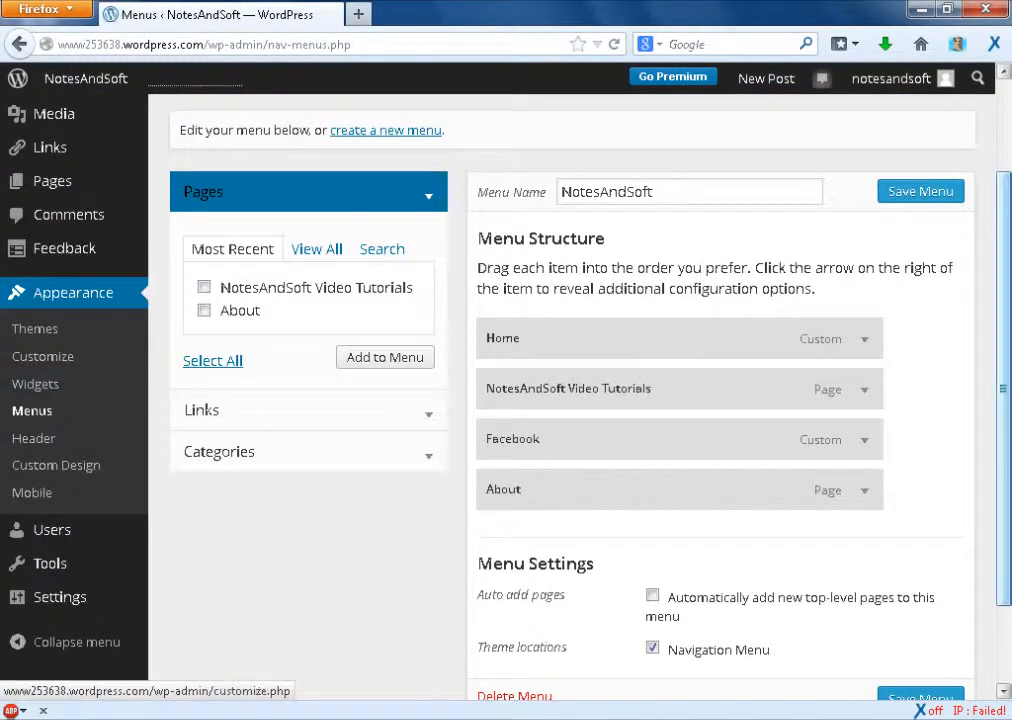
scroll(40, 356, "up", 2)
mouse_move(70, 297)
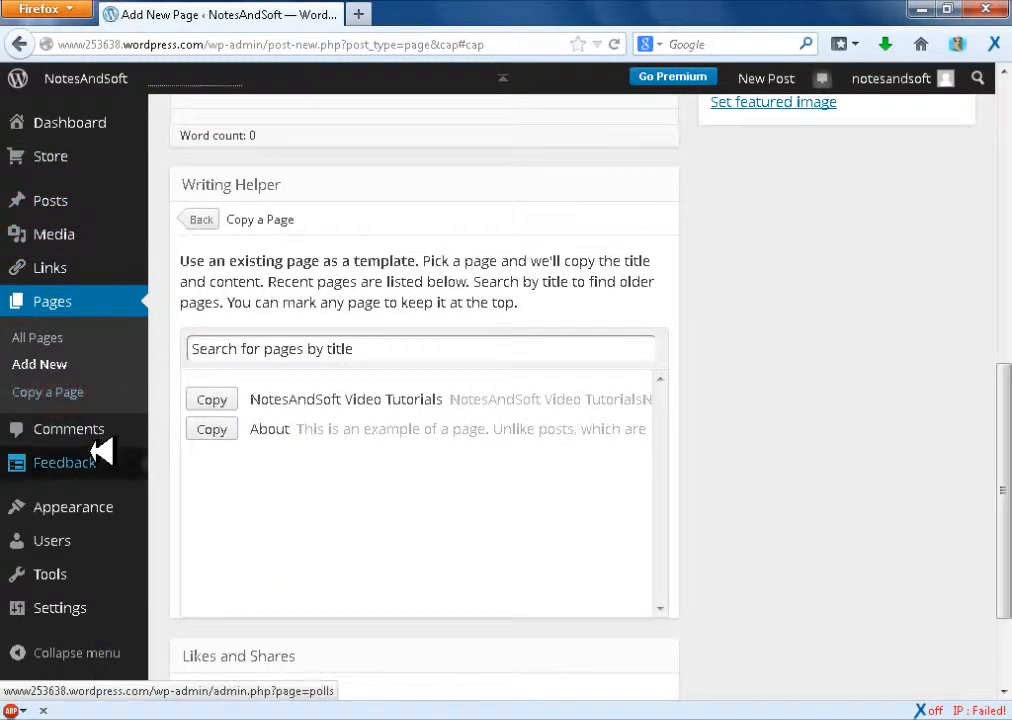
mouse_move(100, 455)
mouse_move(104, 506)
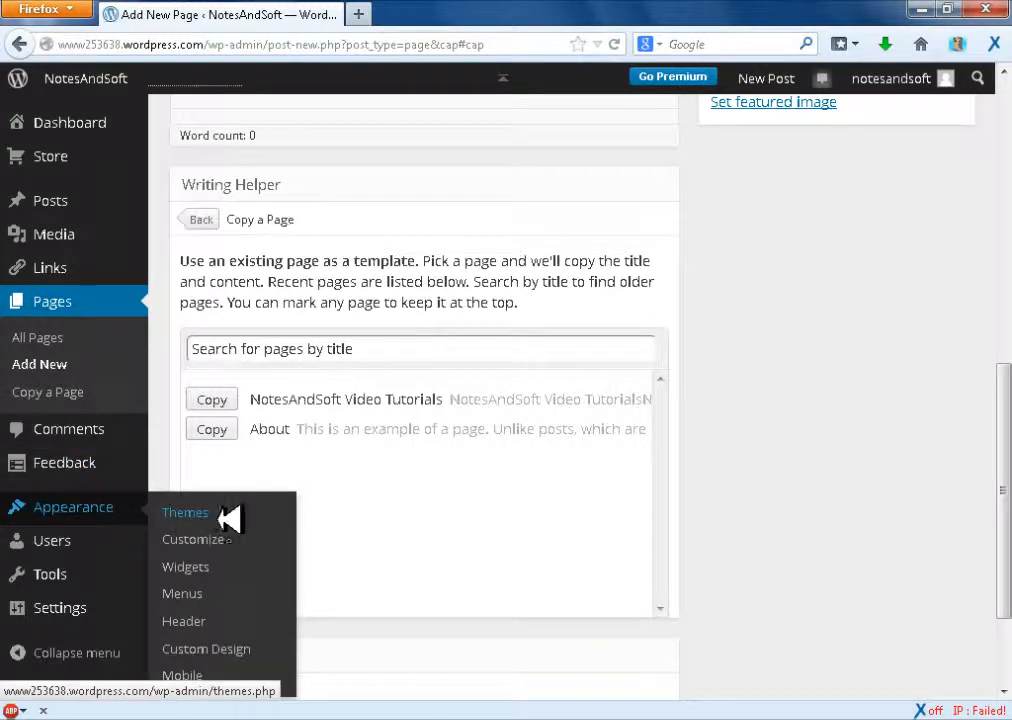